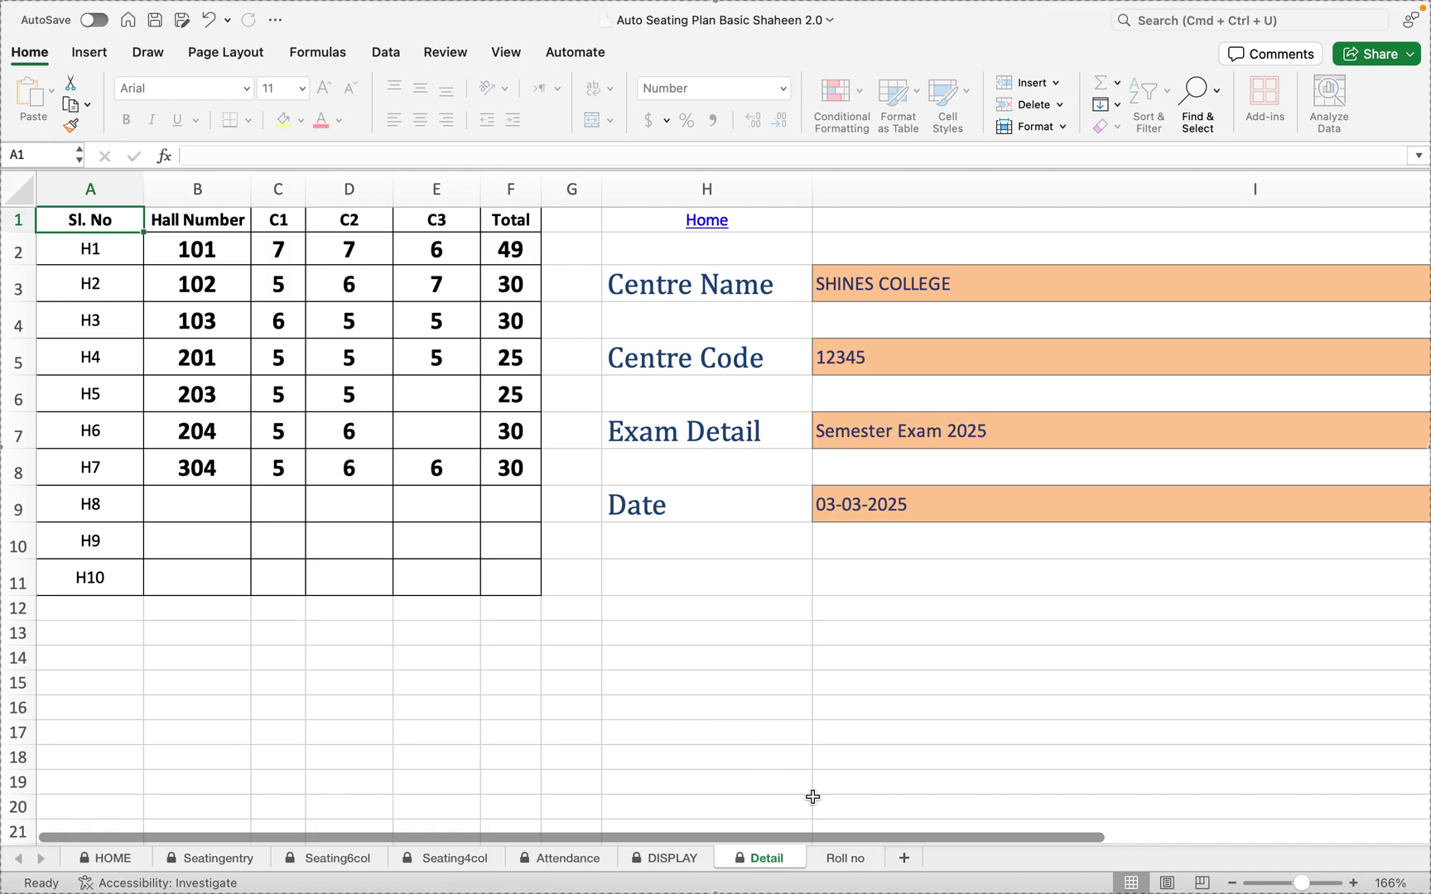
# Go through the home sheet to the seating entry sheet and set room 101's Enter Count to 40.
pyautogui.click(709, 222)
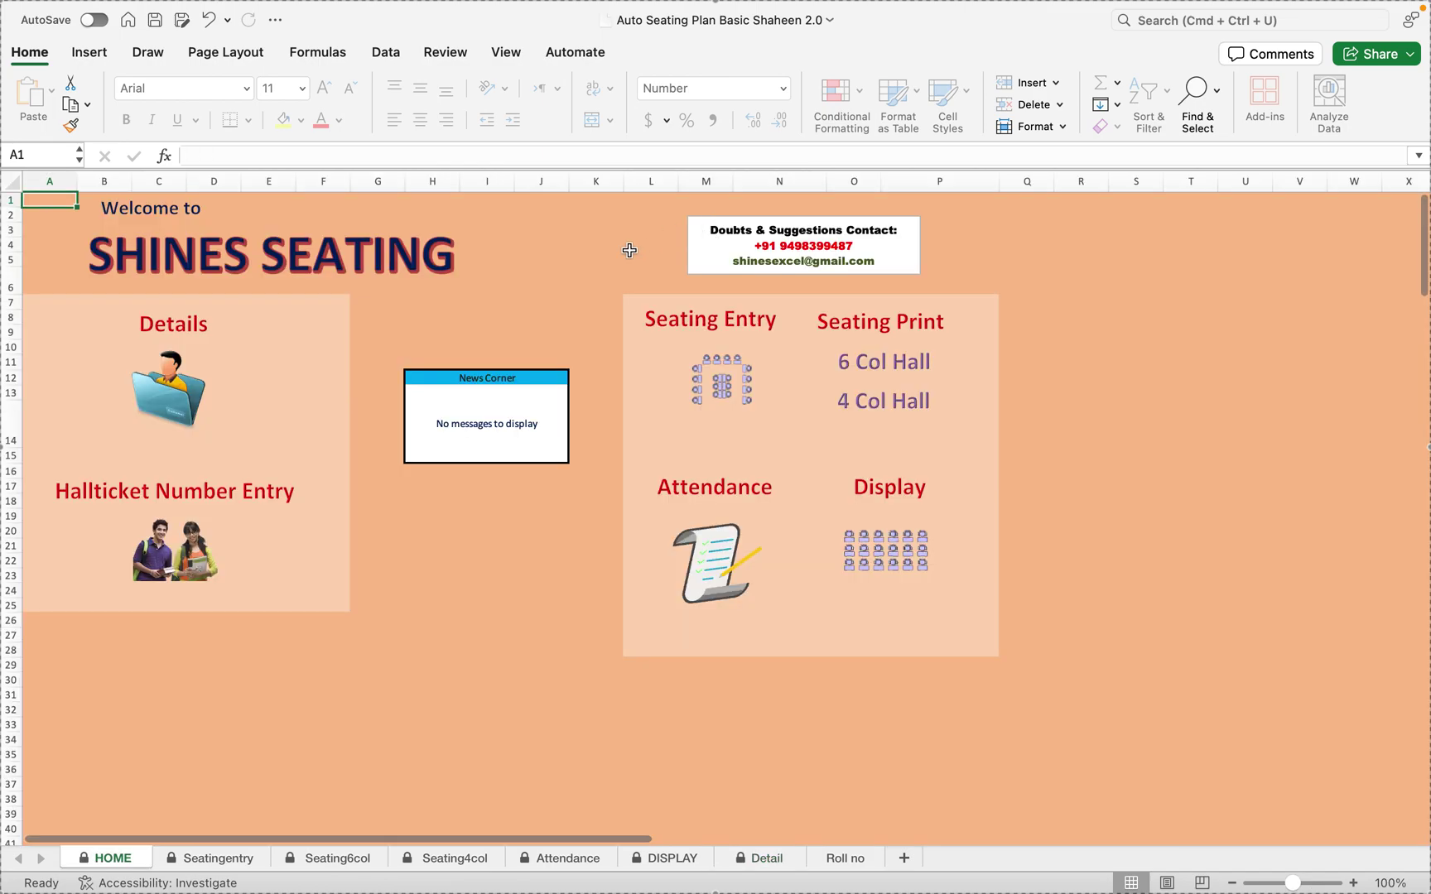
pyautogui.click(724, 389)
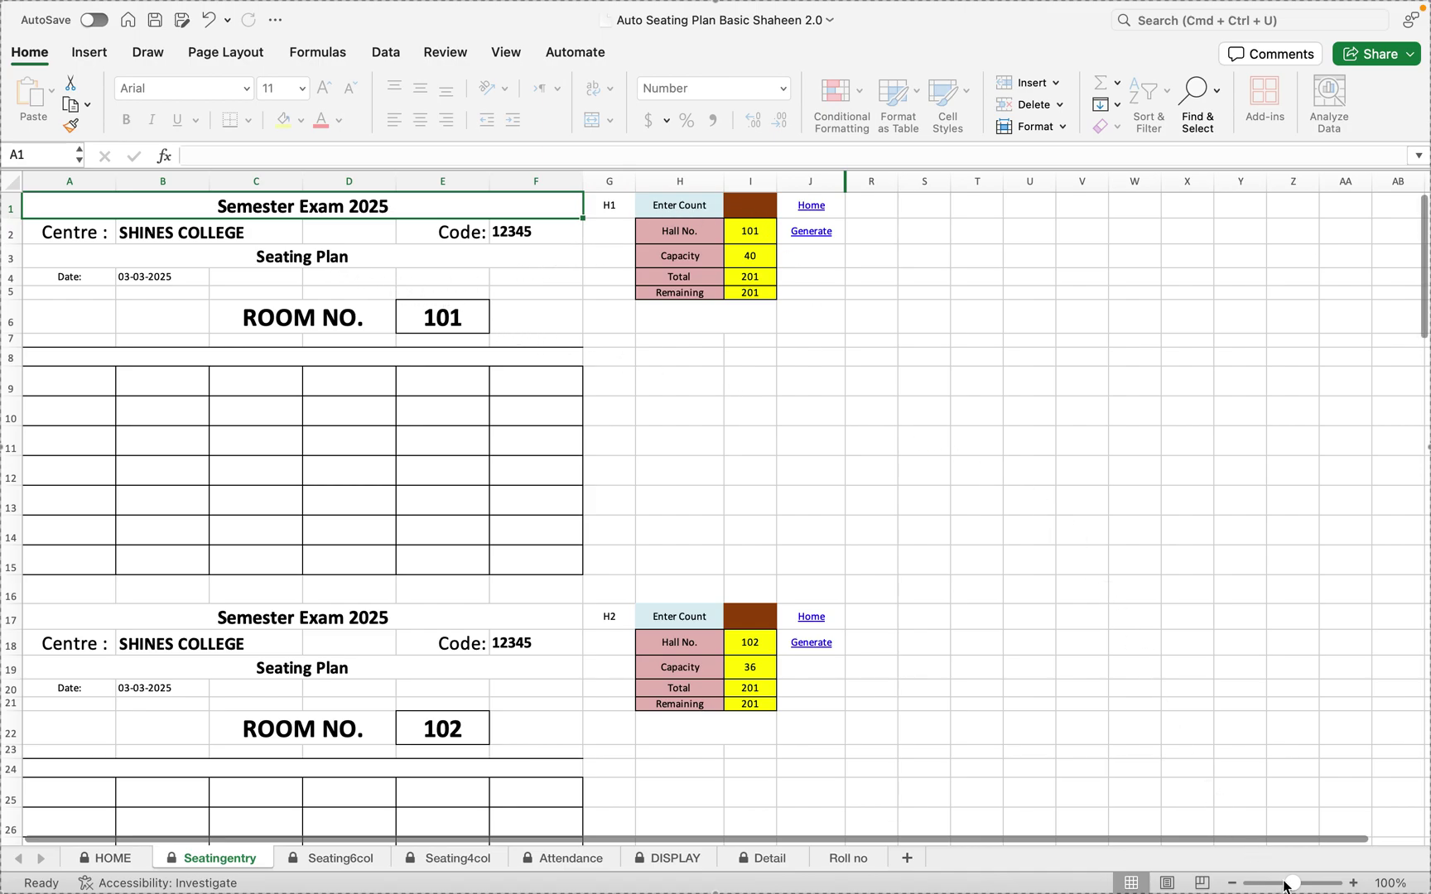
pyautogui.moveTo(1292, 886); pyautogui.dragTo(1296, 887)
pyautogui.click(1080, 225)
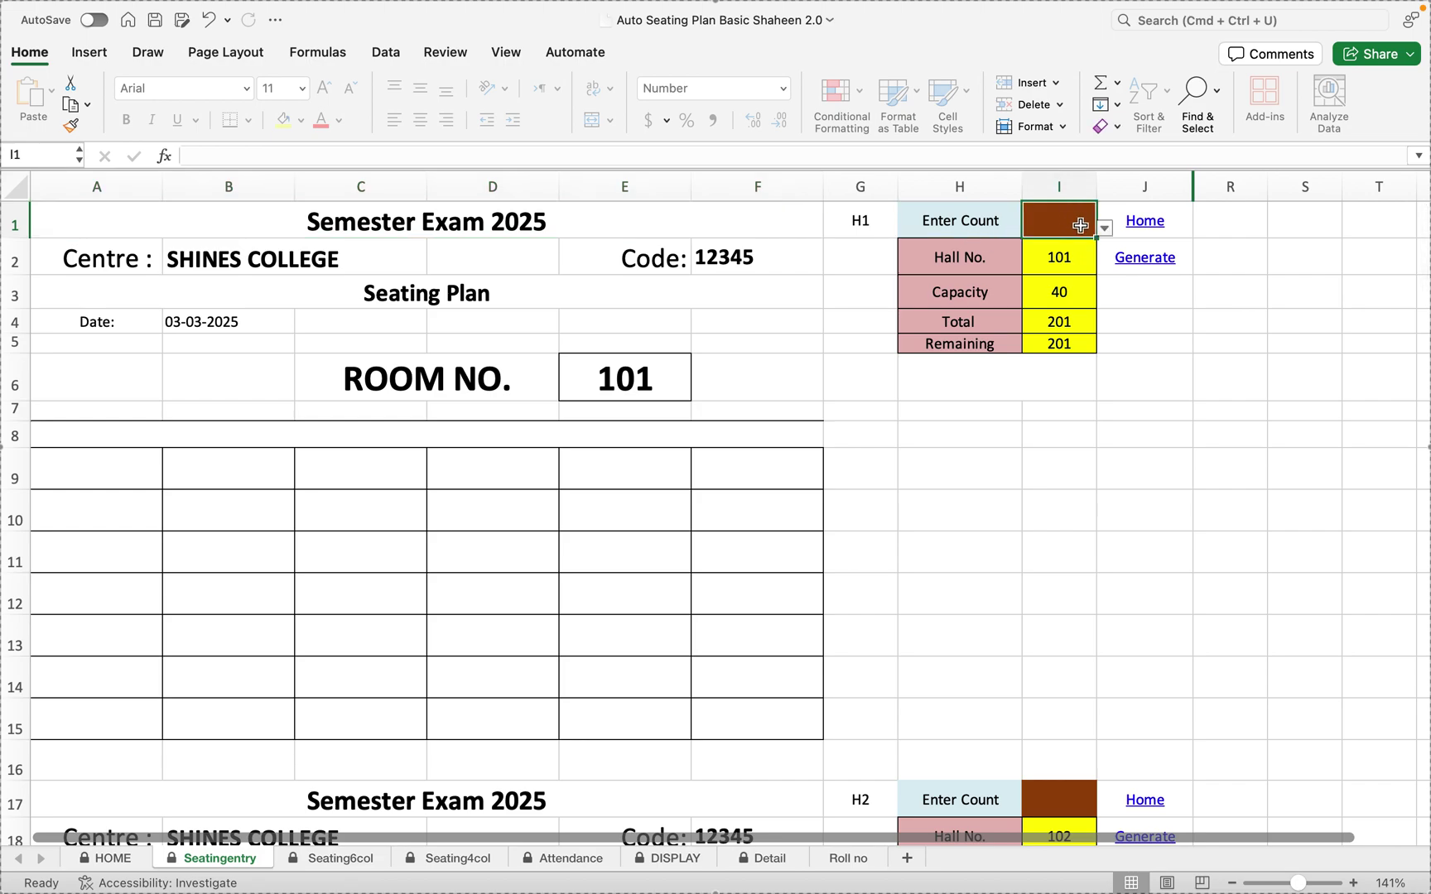
pyautogui.click(1048, 296)
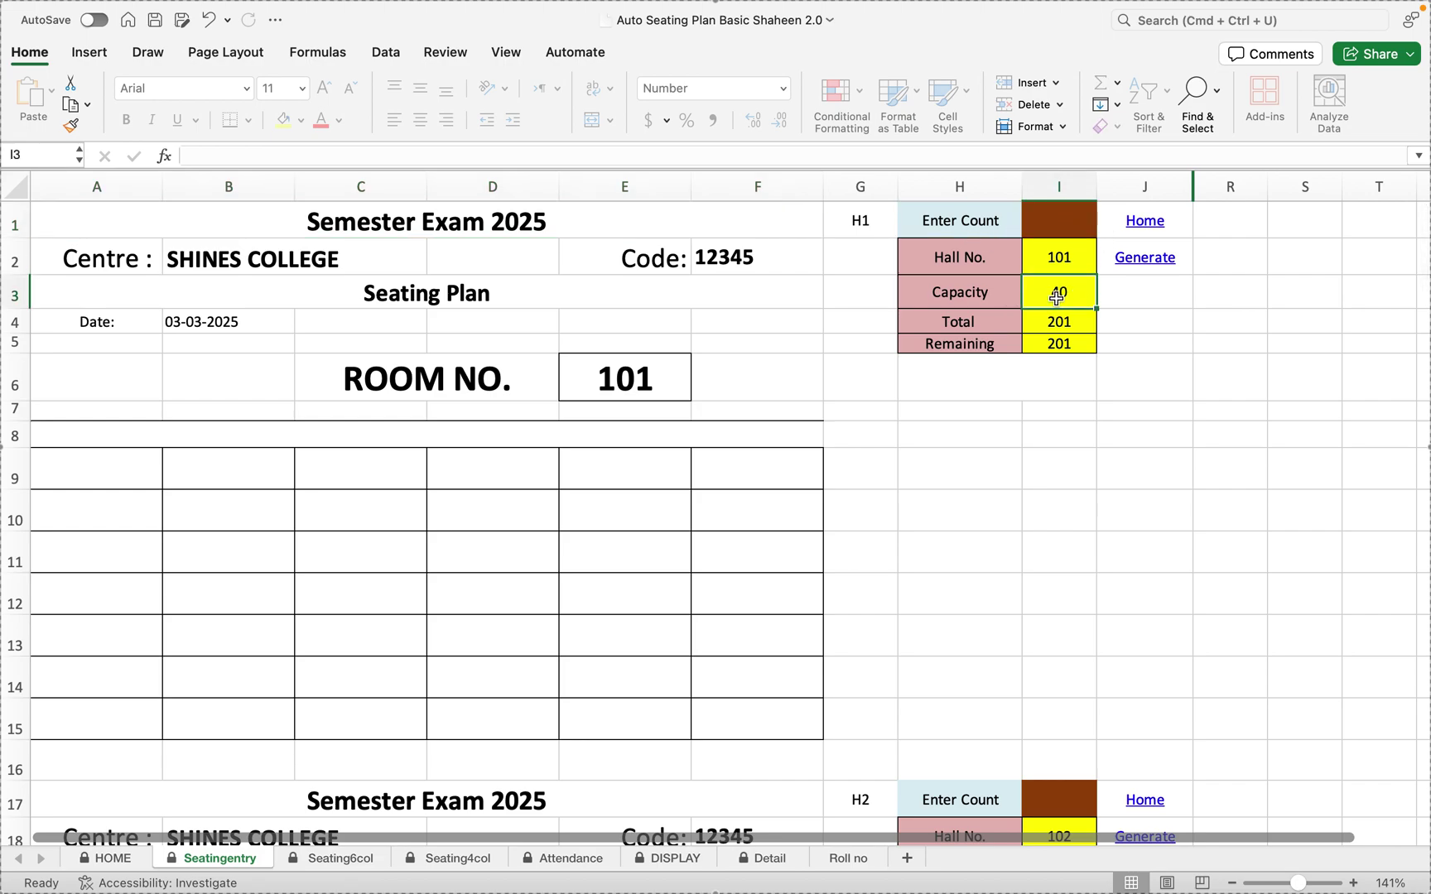
pyautogui.click(1066, 232)
pyautogui.click(1104, 228)
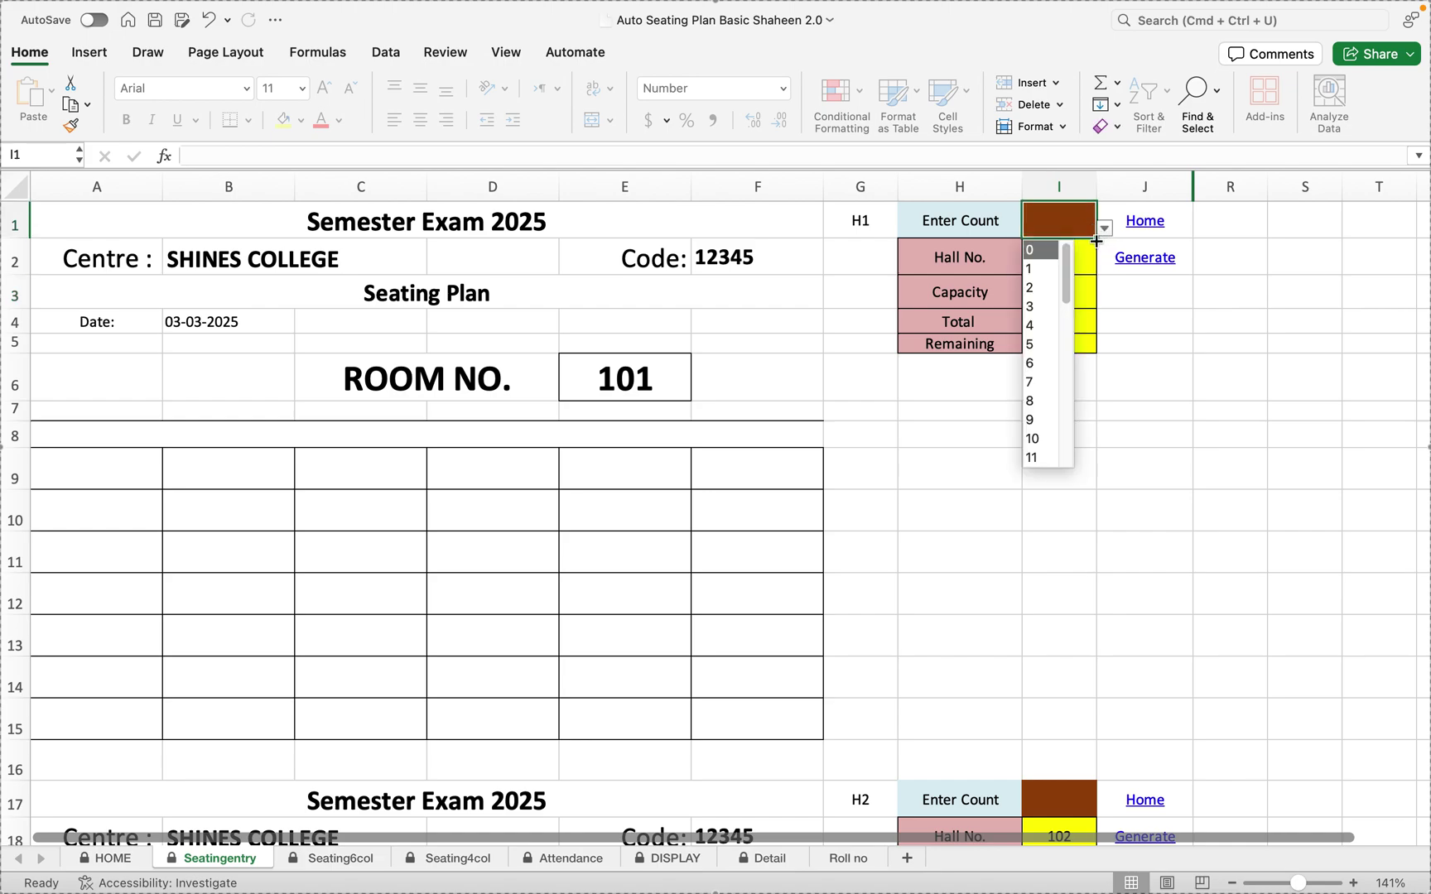
pyautogui.moveTo(1068, 265); pyautogui.dragTo(1066, 430)
pyautogui.click(1050, 424)
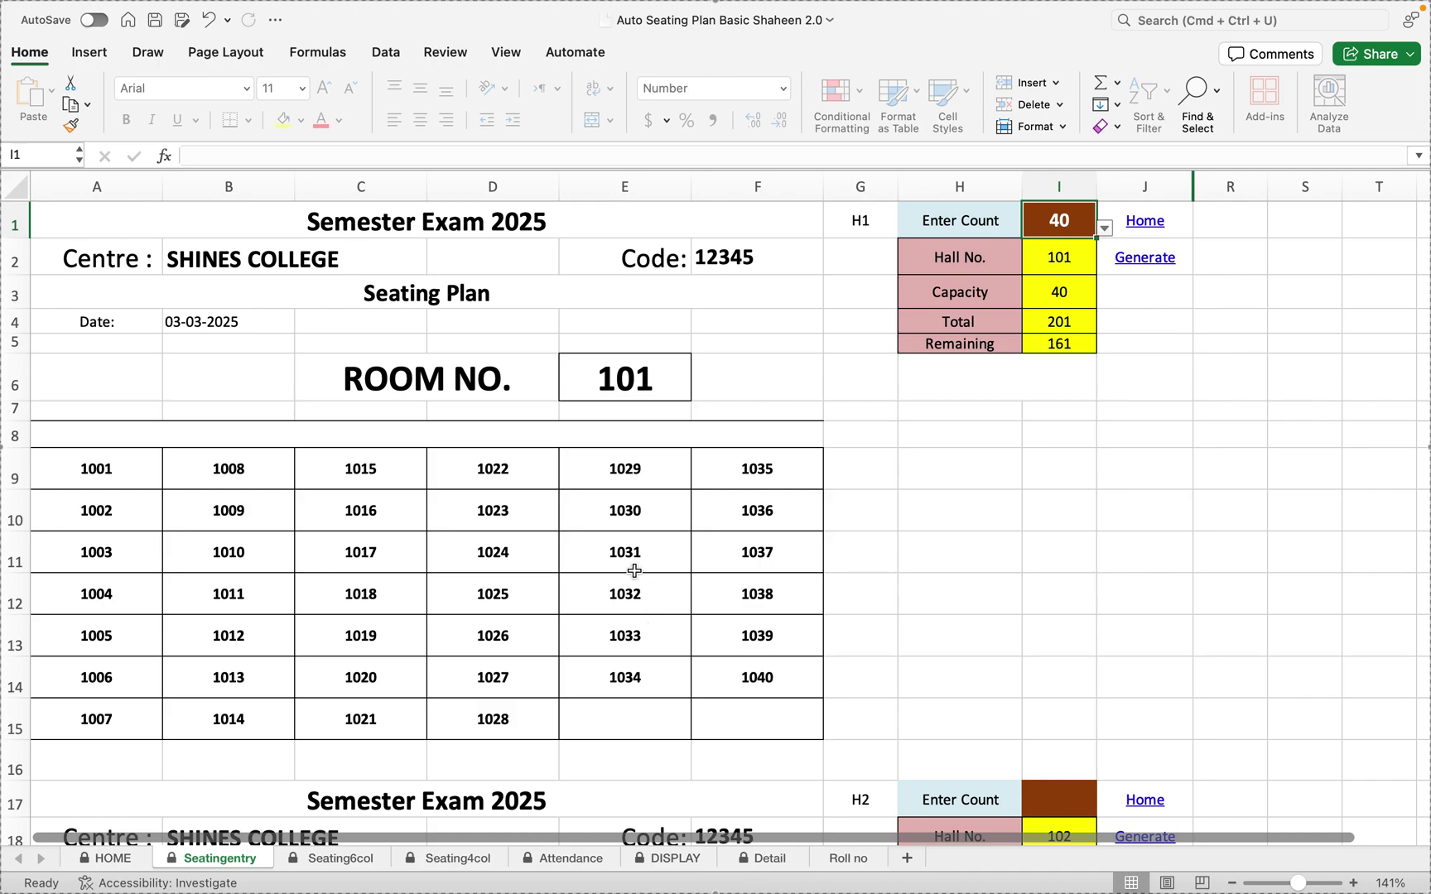
# Compare the fifth column of room 101's seating grid with hall 101's C3 value on the Detail sheet.
pyautogui.moveTo(639, 476); pyautogui.dragTo(650, 674)
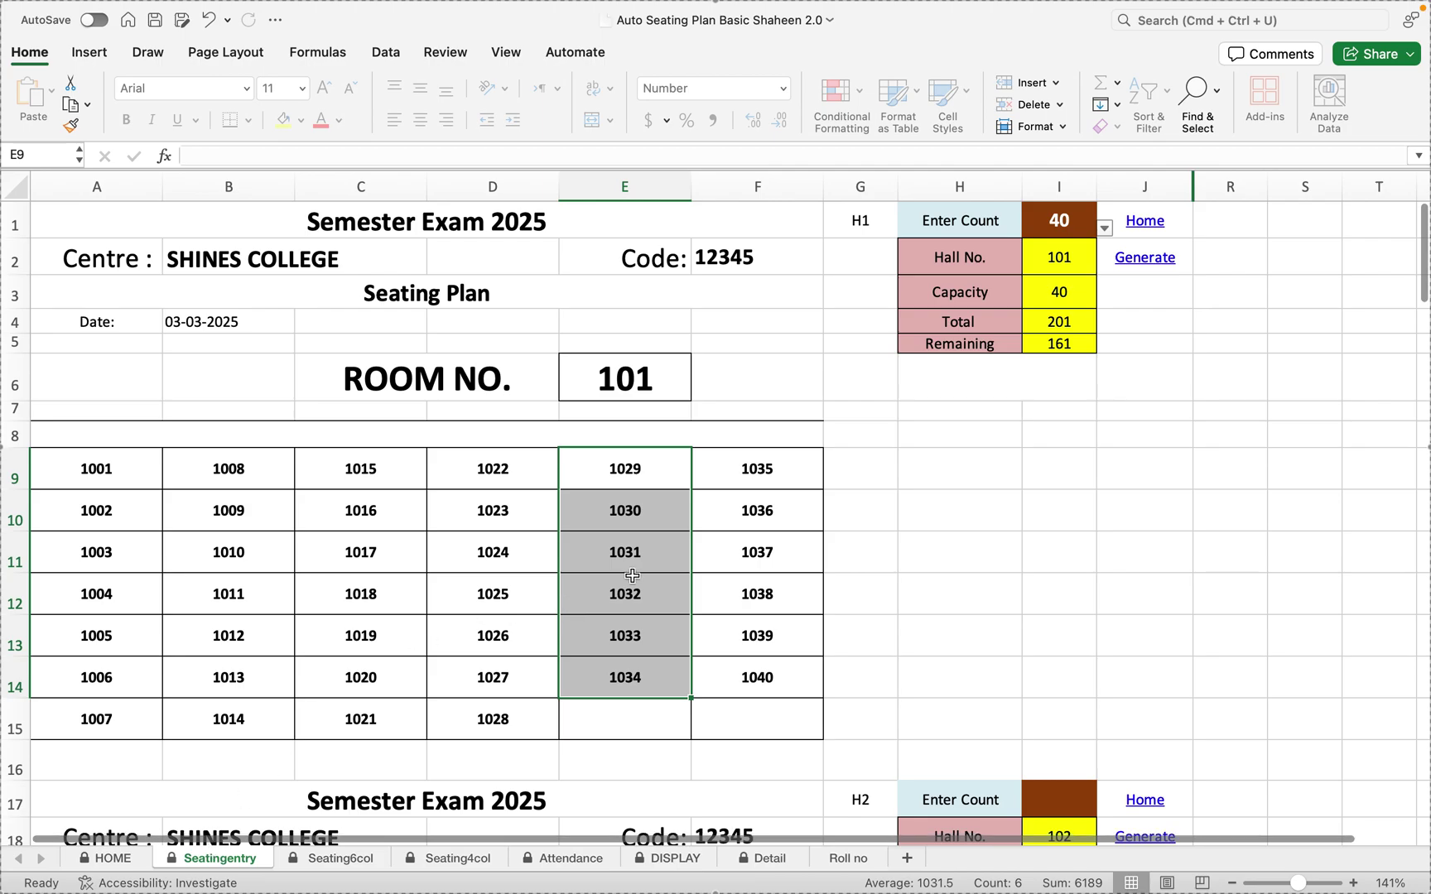
pyautogui.click(112, 859)
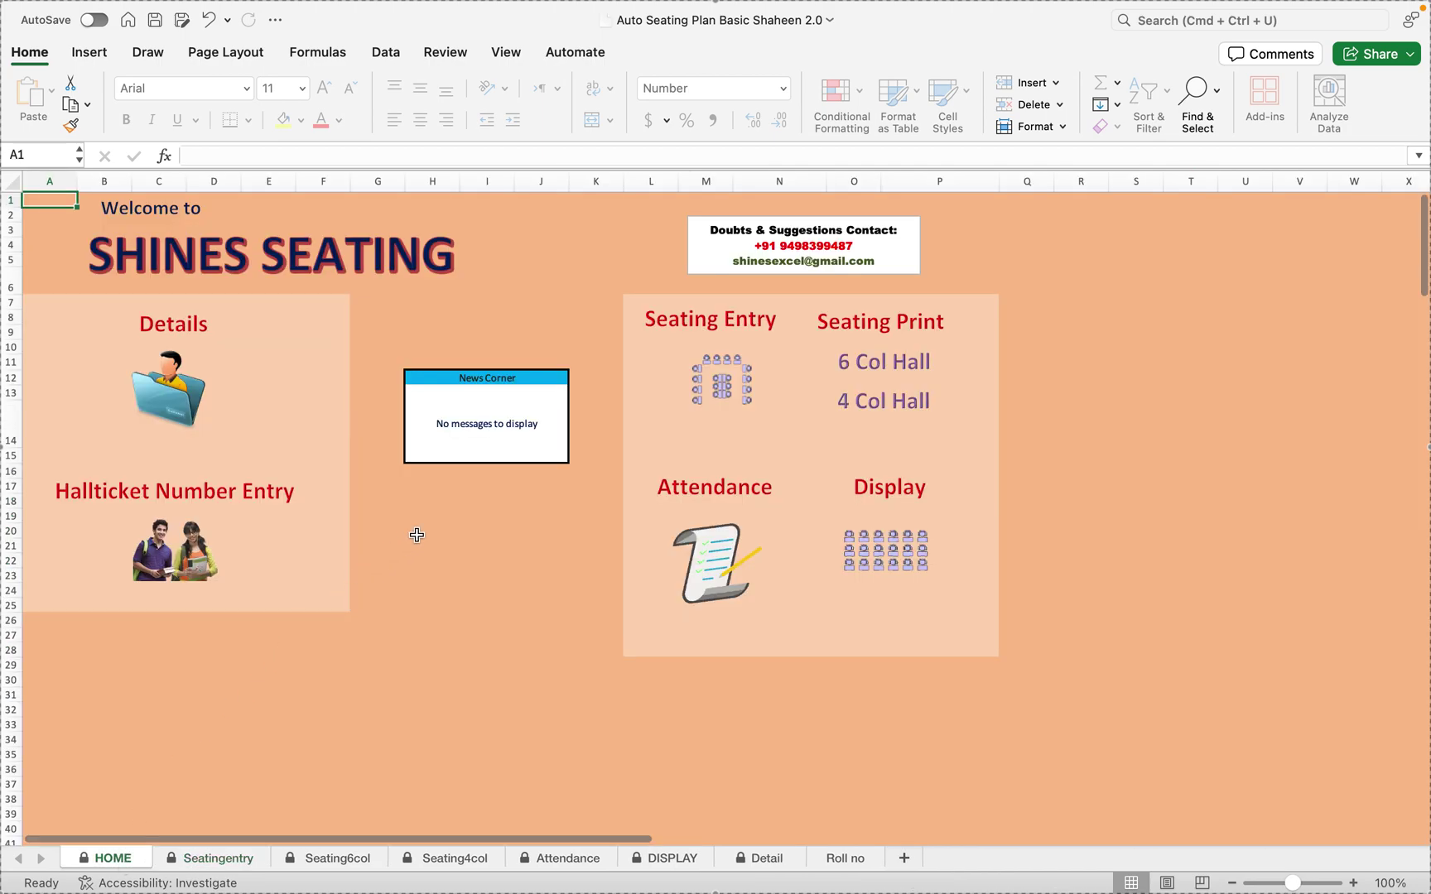
pyautogui.click(766, 861)
pyautogui.click(454, 248)
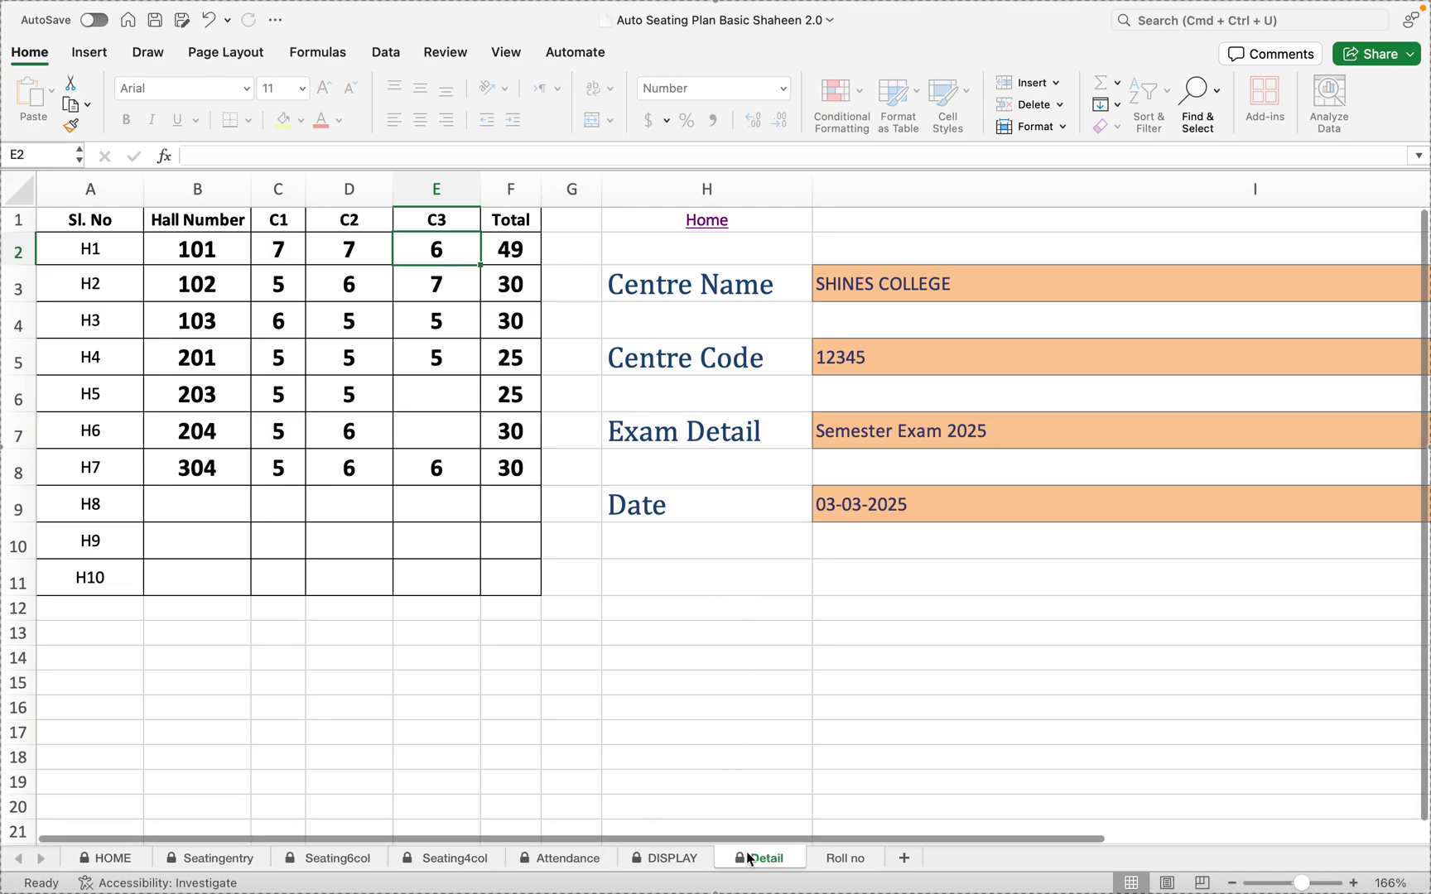
# Return to the seating entry sheet and set room 102's Enter Count to 36.
pyautogui.click(251, 862)
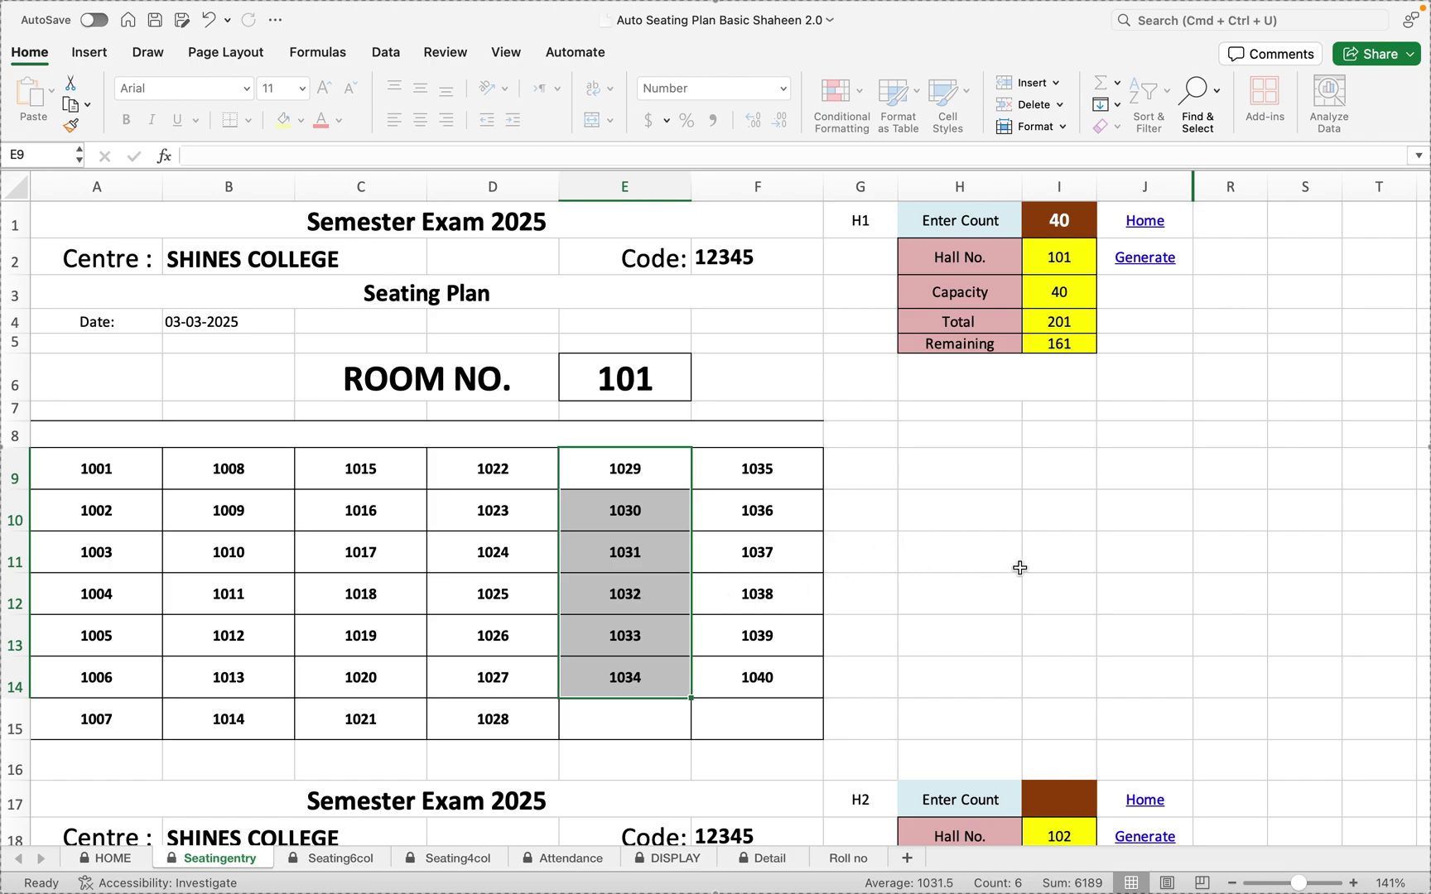
pyautogui.scroll(-10, 1019, 568)
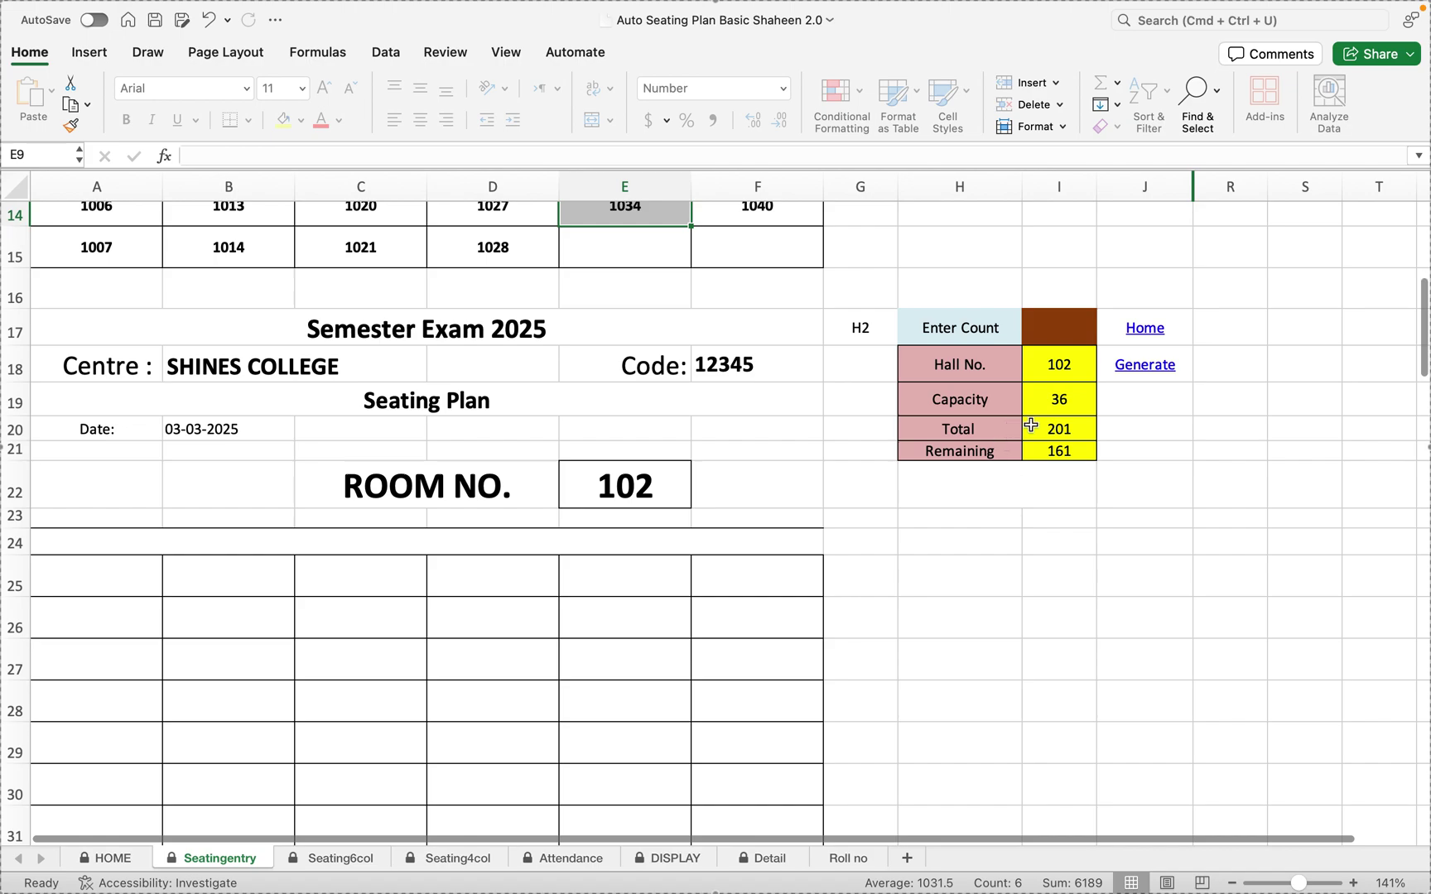
pyautogui.click(1060, 339)
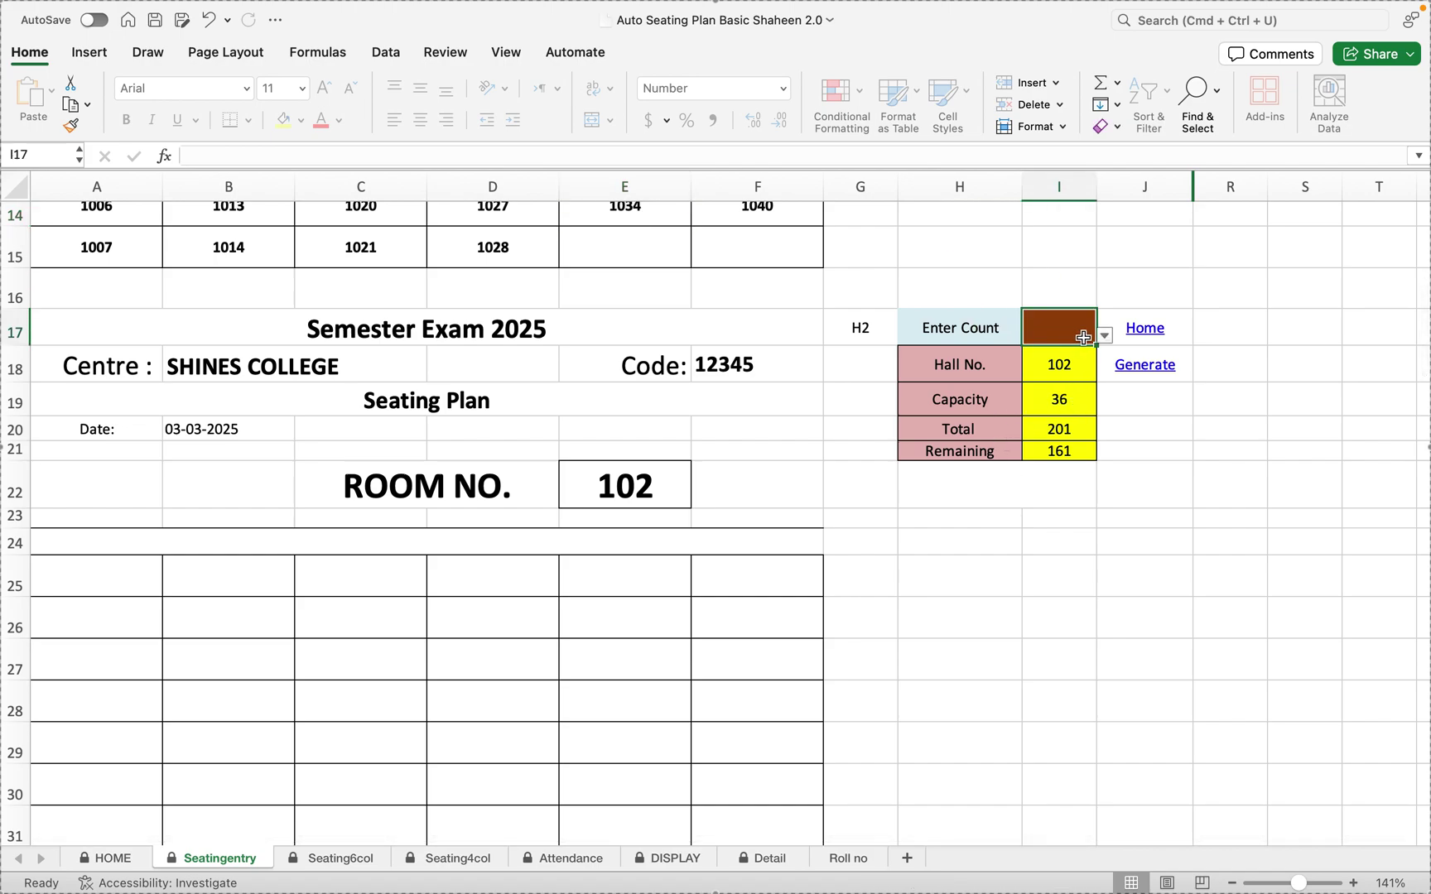
pyautogui.click(1103, 337)
pyautogui.scroll(-4, 1036, 544)
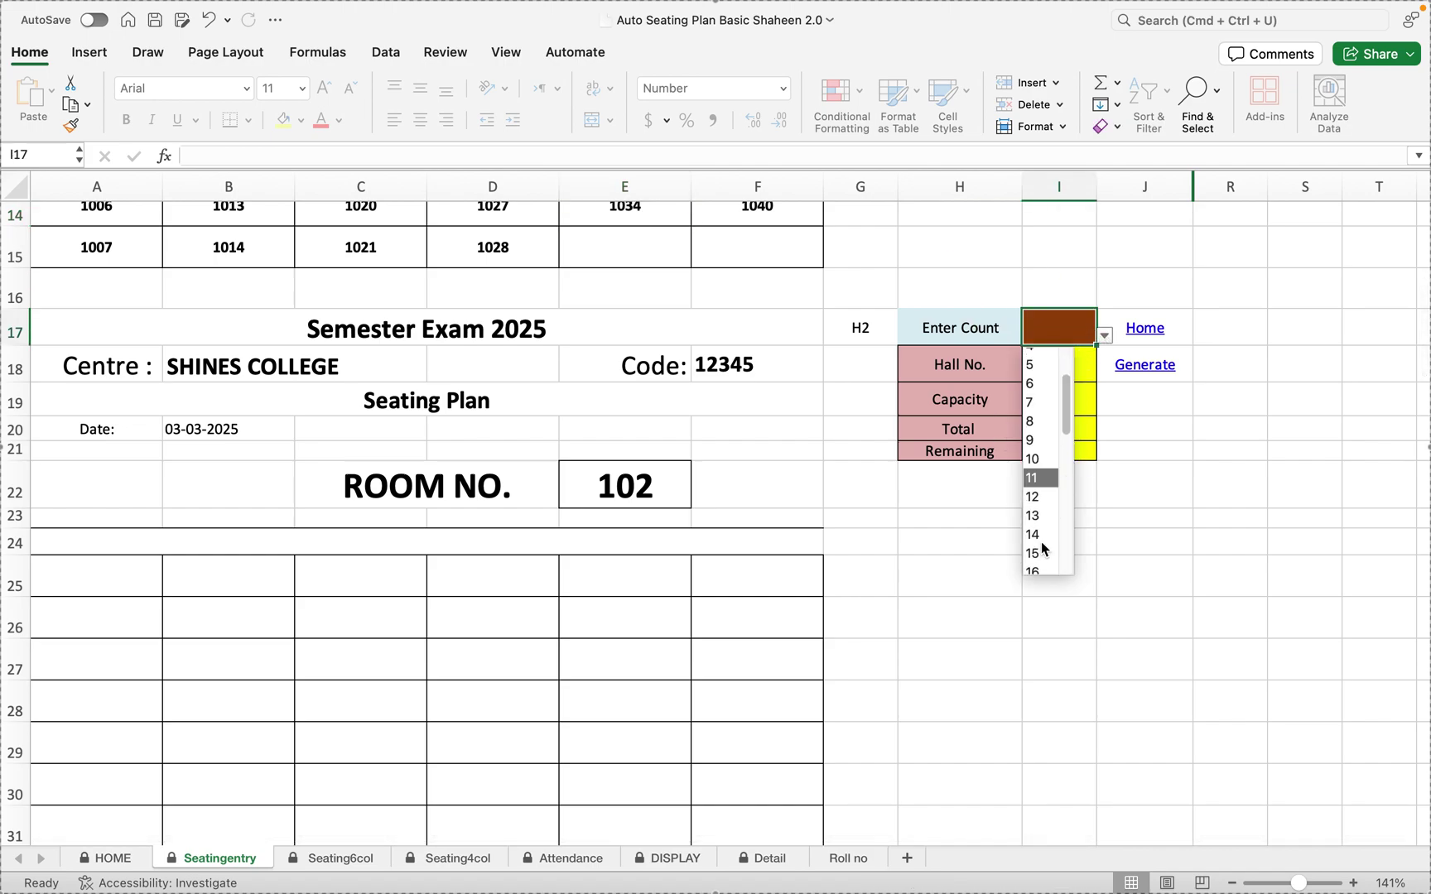
pyautogui.scroll(-7, 1041, 546)
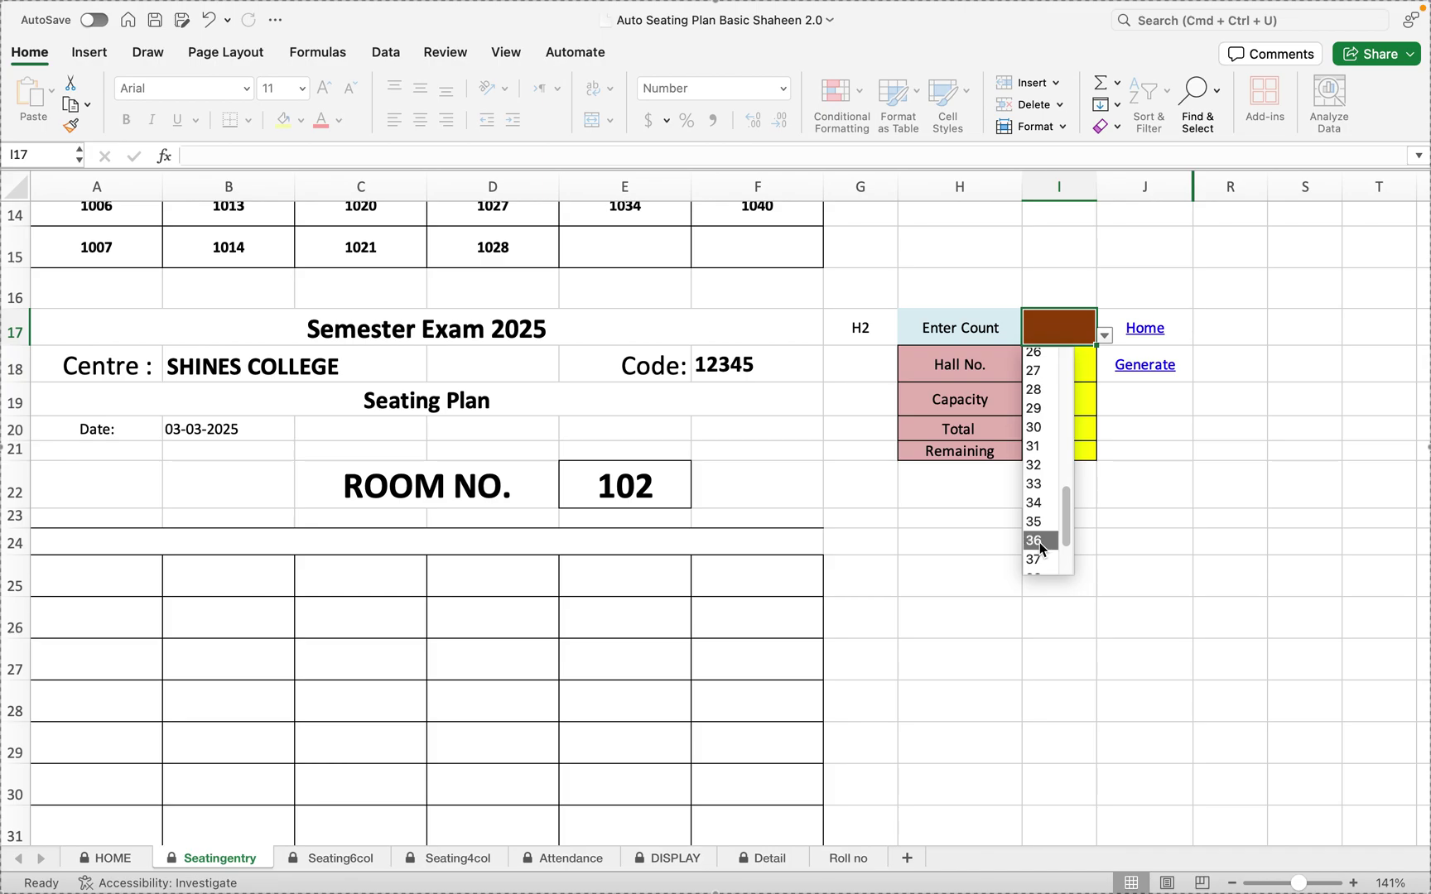
pyautogui.click(1039, 542)
pyautogui.scroll(-1, 977, 612)
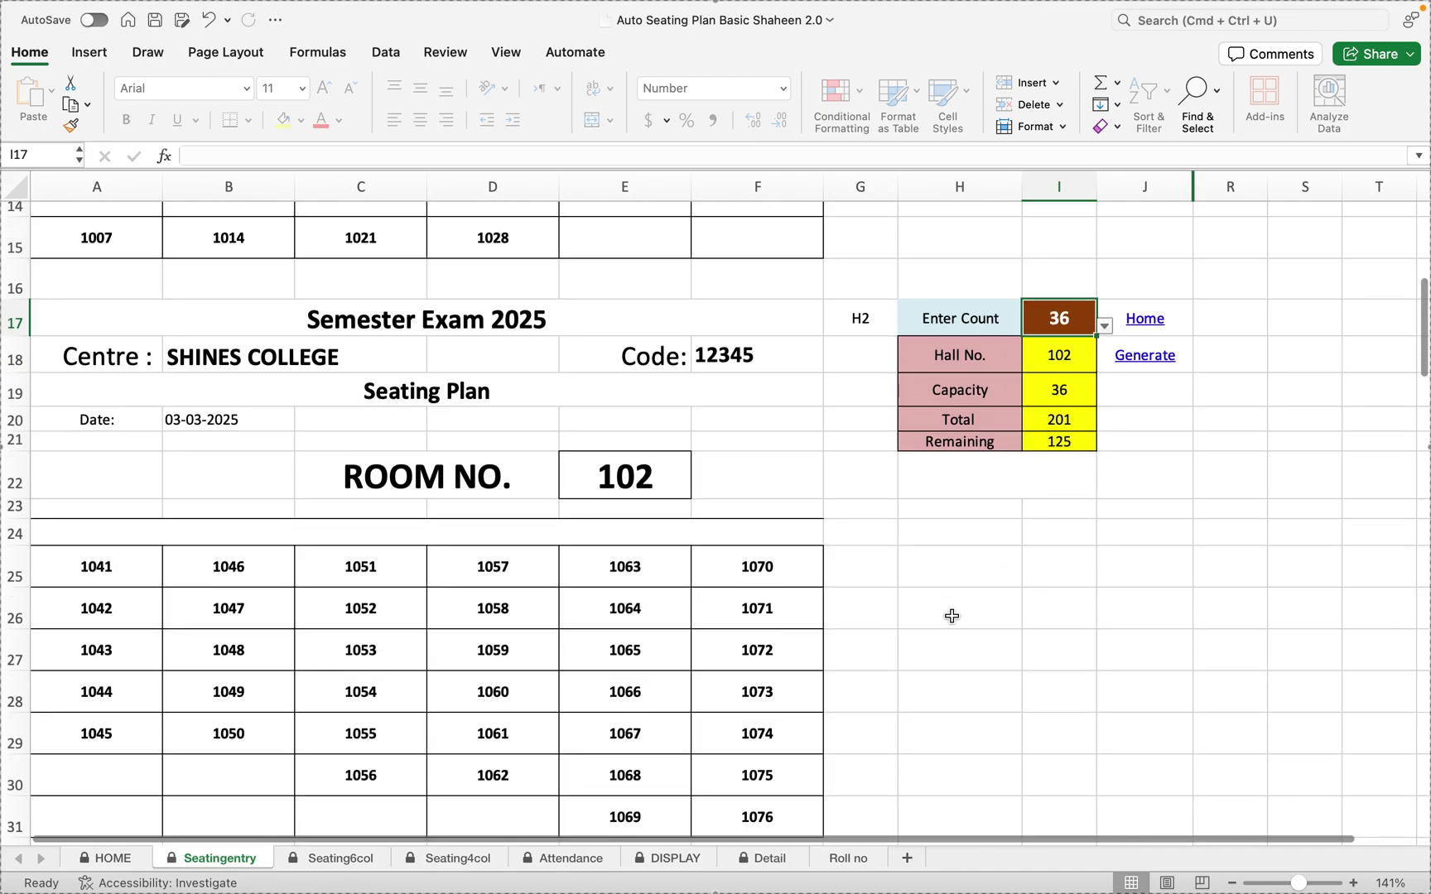
# Check the last roll number allotted in room 101 and set room 103's Enter Count to 32.
pyautogui.scroll(3, 754, 602)
pyautogui.click(793, 348)
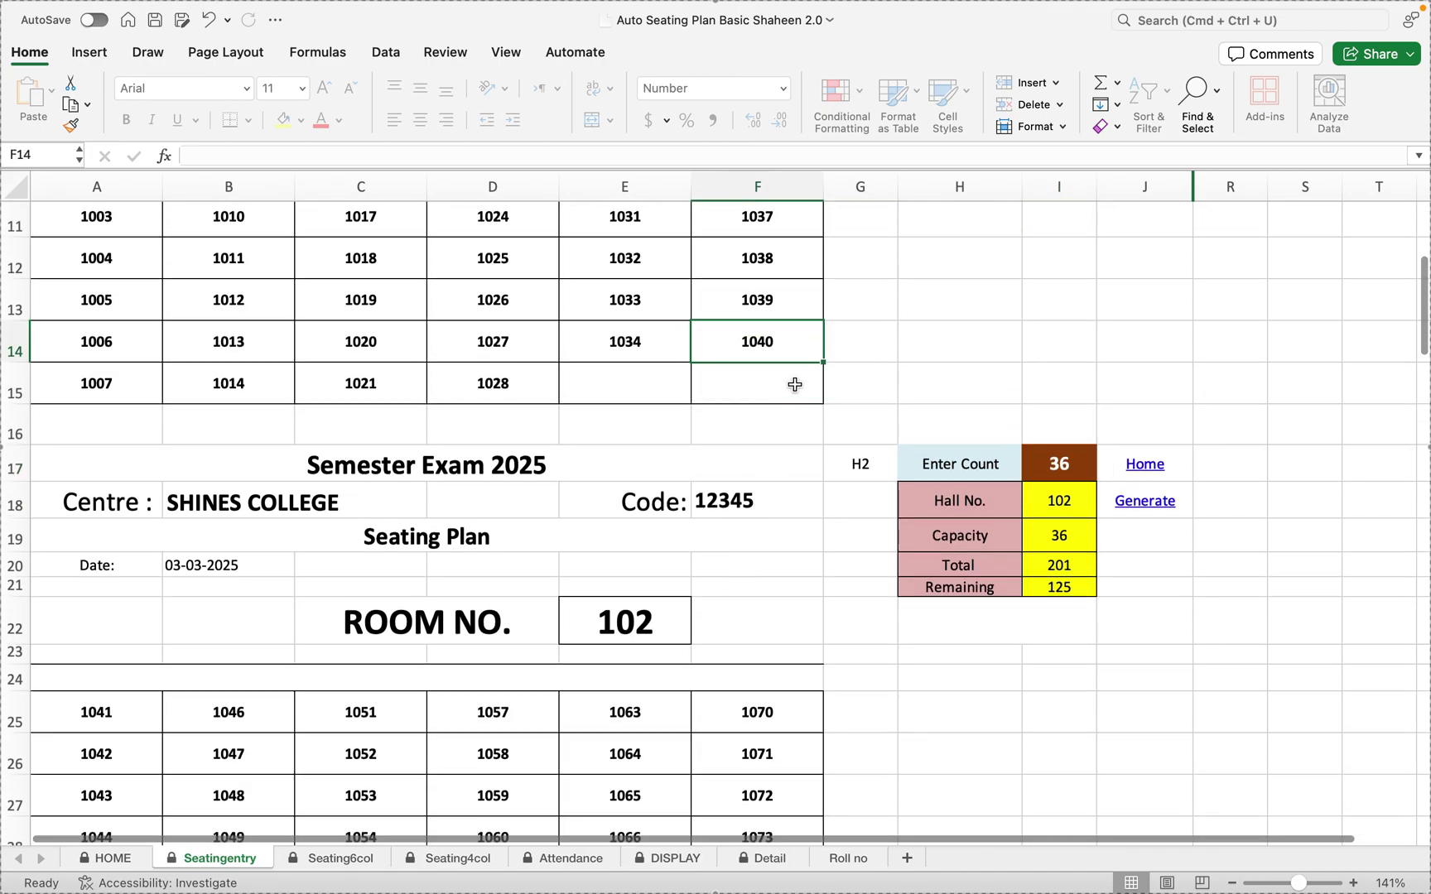
pyautogui.scroll(-5, 876, 598)
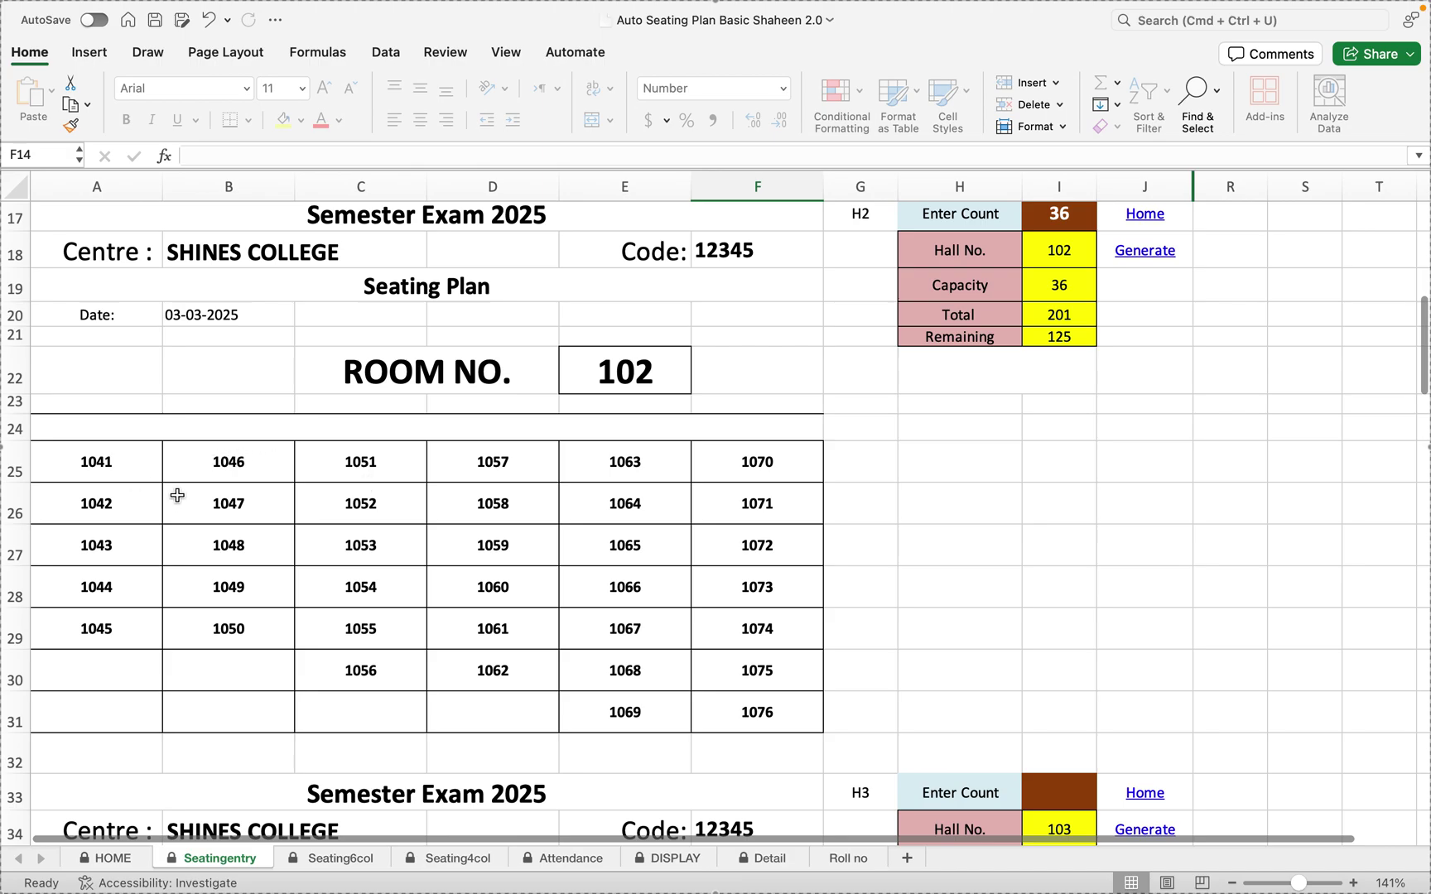
pyautogui.scroll(-6, 1029, 601)
pyautogui.click(1056, 423)
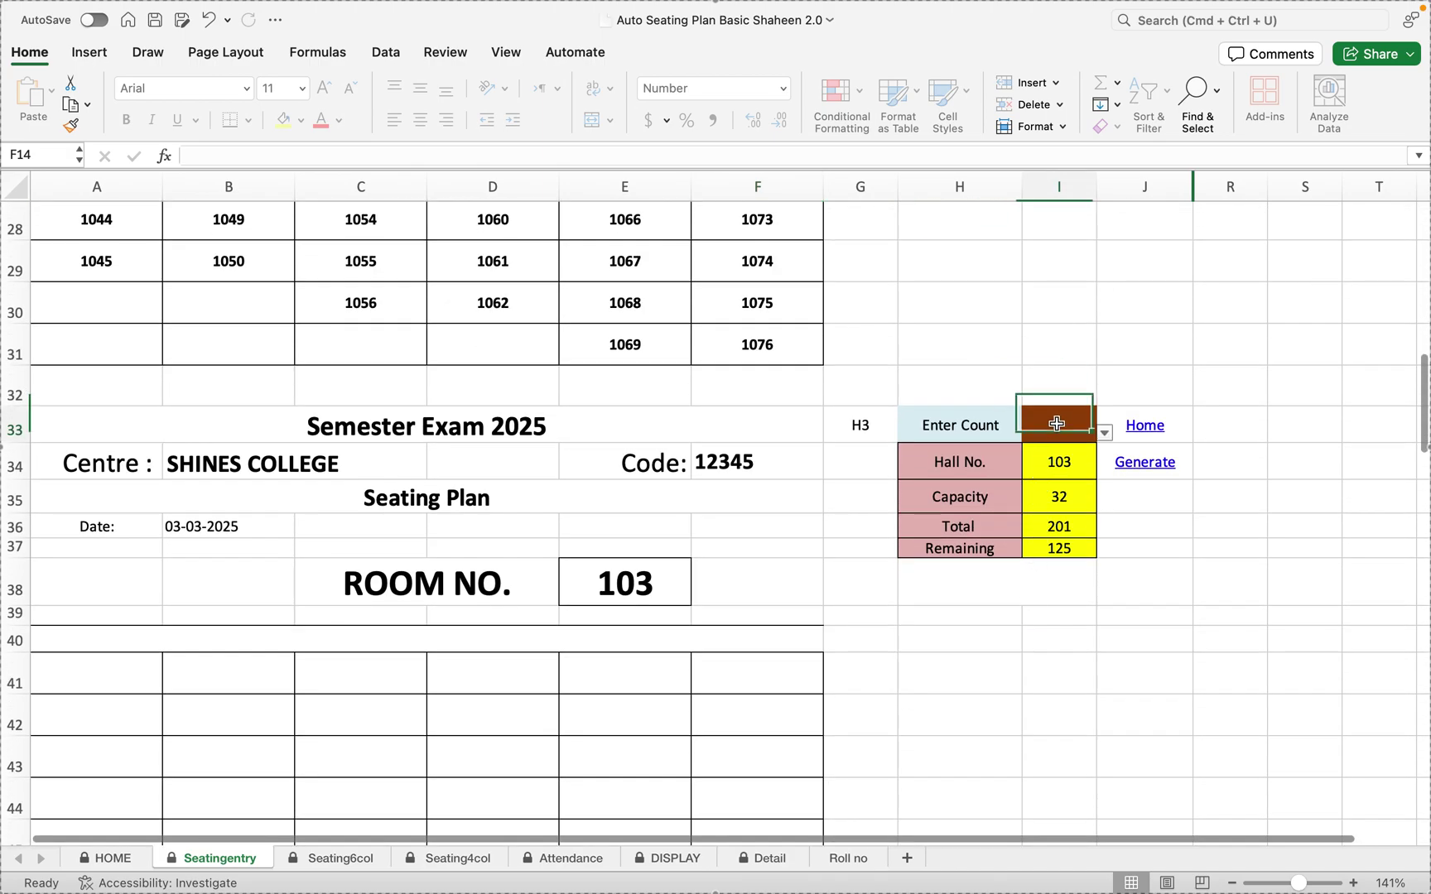
pyautogui.click(1104, 432)
pyautogui.scroll(-9, 1050, 565)
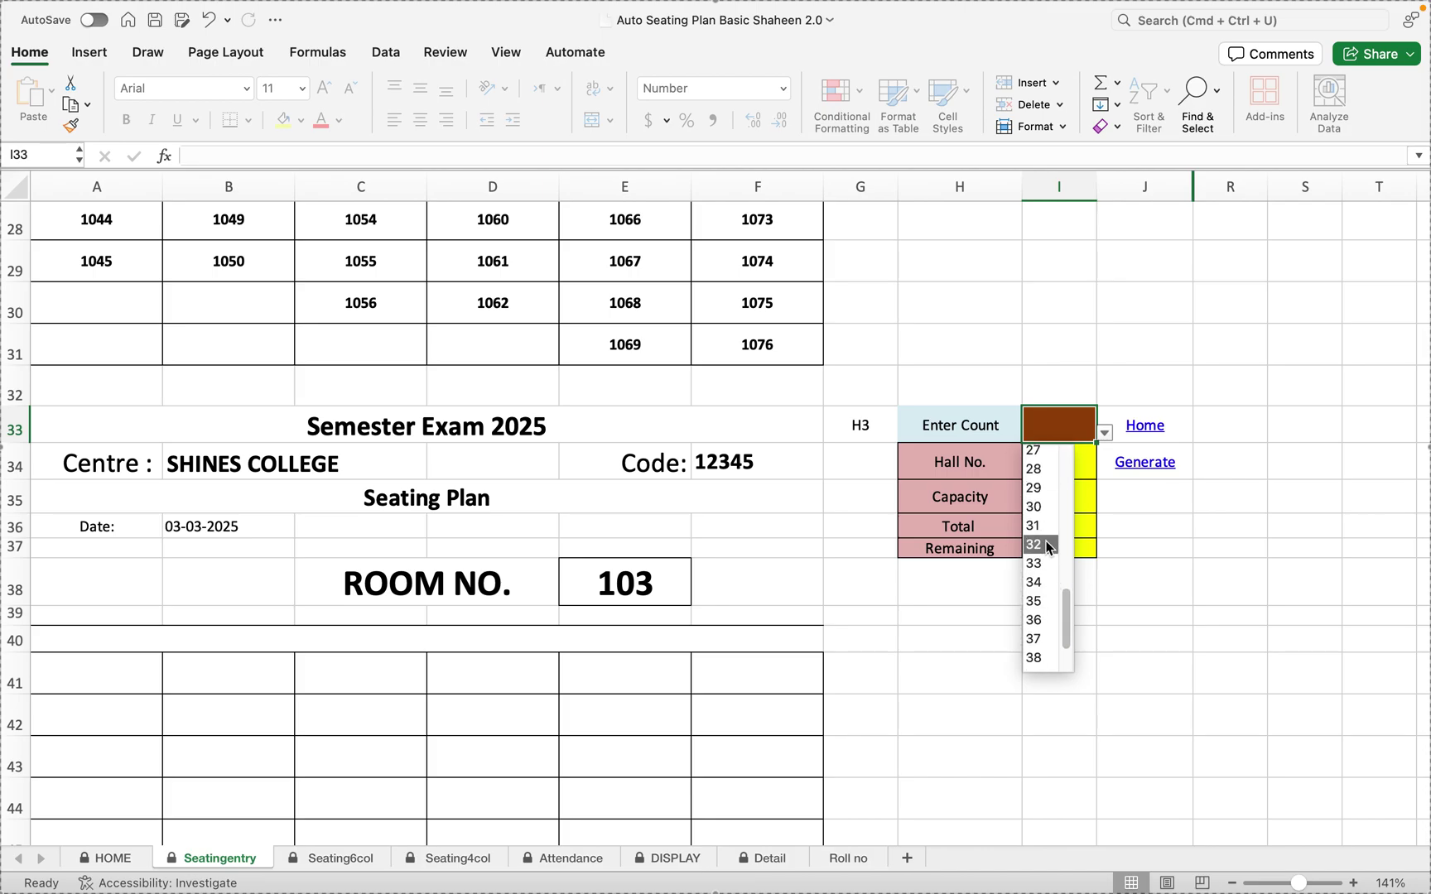
pyautogui.click(1047, 544)
pyautogui.click(1054, 640)
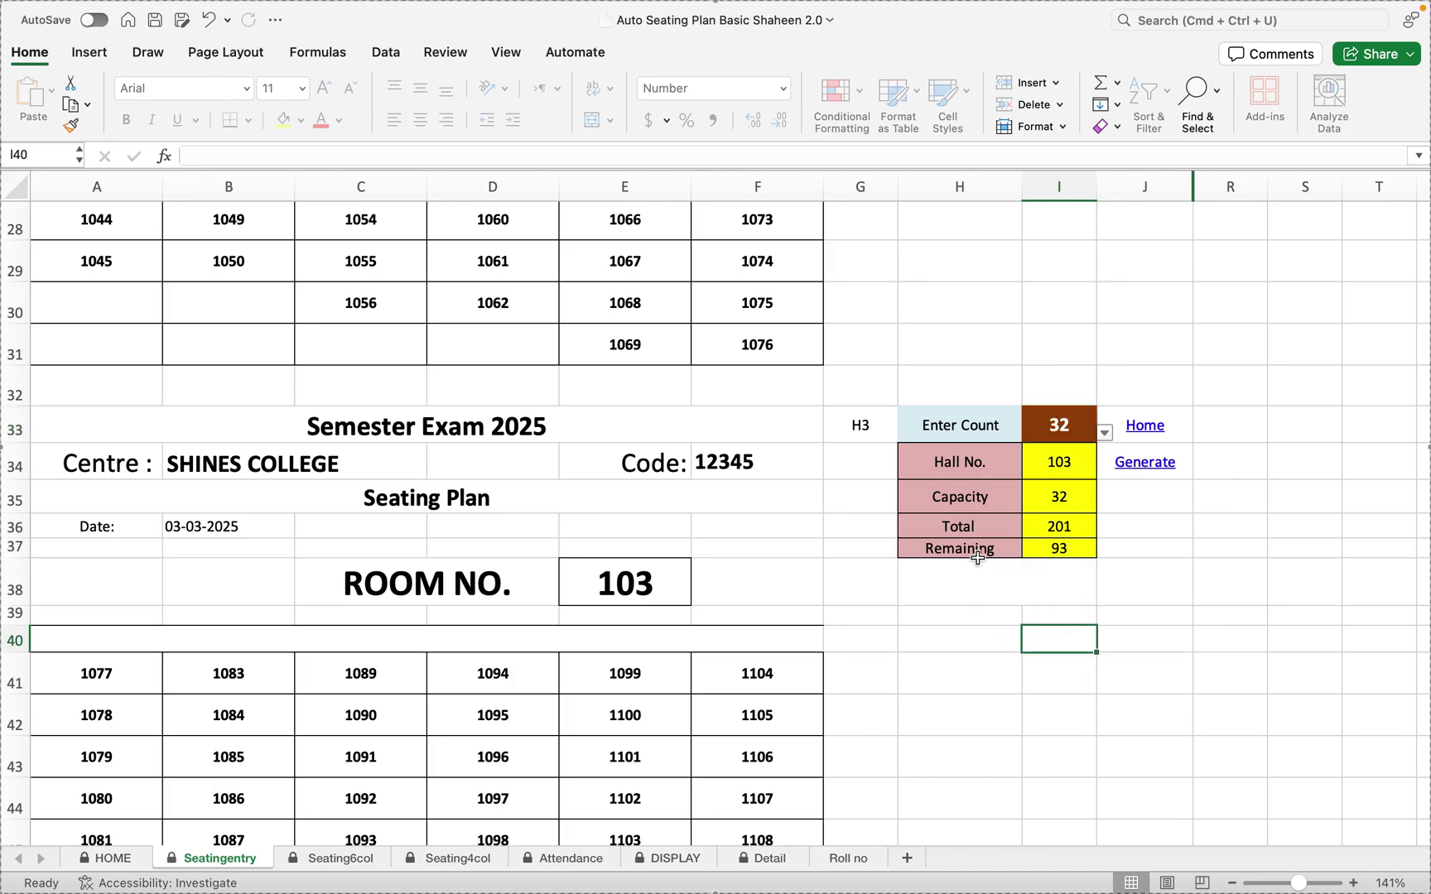
# Review room 102's seating grid, highlighting its first column, and compare it with hall 102's C1 value on the Detail sheet.
pyautogui.click(767, 347)
pyautogui.scroll(1, 196, 406)
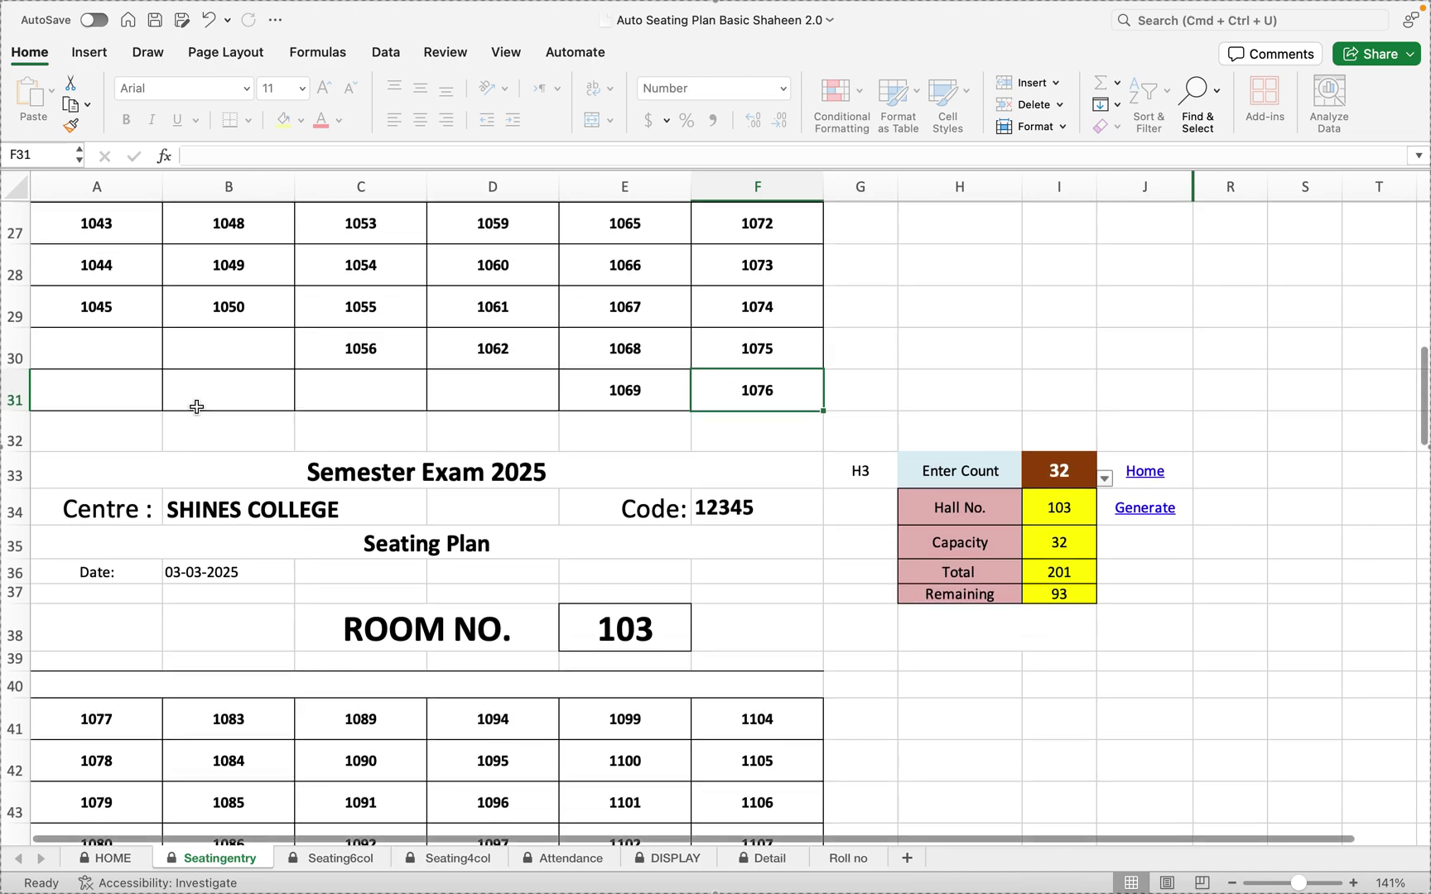
pyautogui.scroll(5, 196, 407)
pyautogui.moveTo(91, 303); pyautogui.dragTo(126, 465)
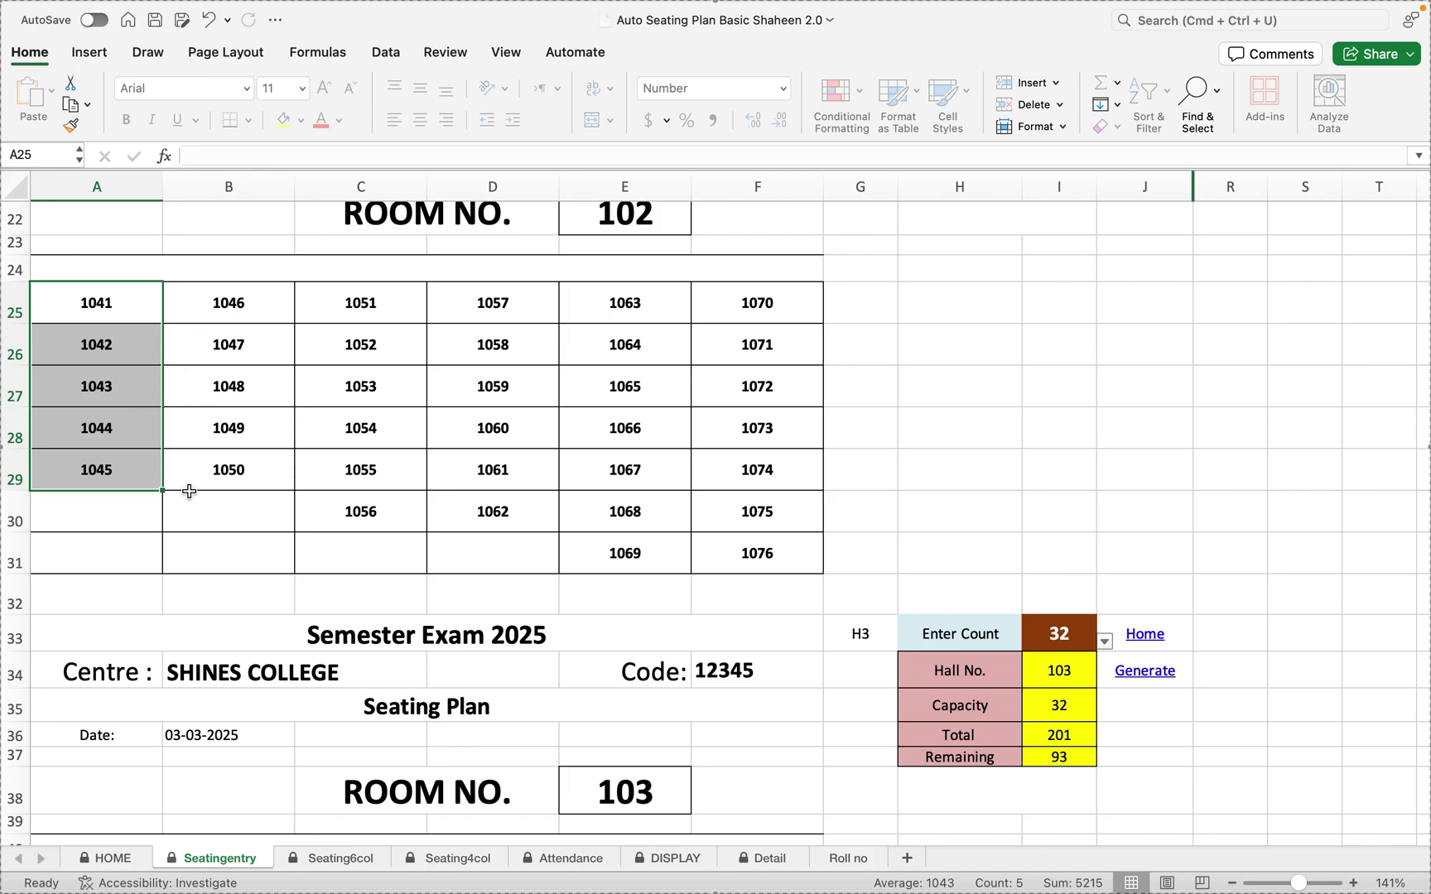
pyautogui.scroll(3, 832, 603)
pyautogui.scroll(1, 832, 603)
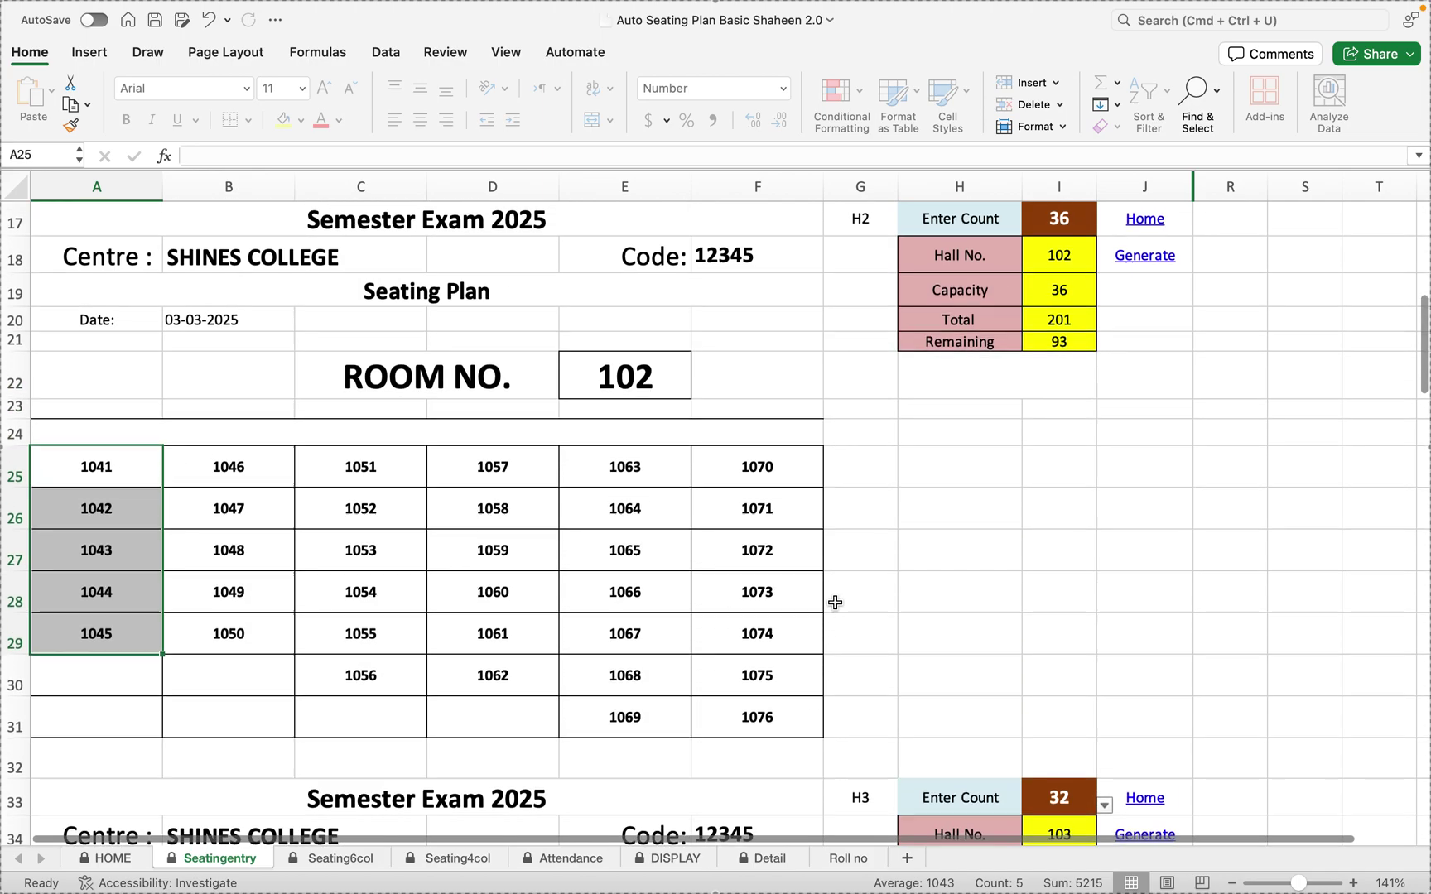
pyautogui.scroll(-5, 832, 603)
pyautogui.scroll(5, 580, 551)
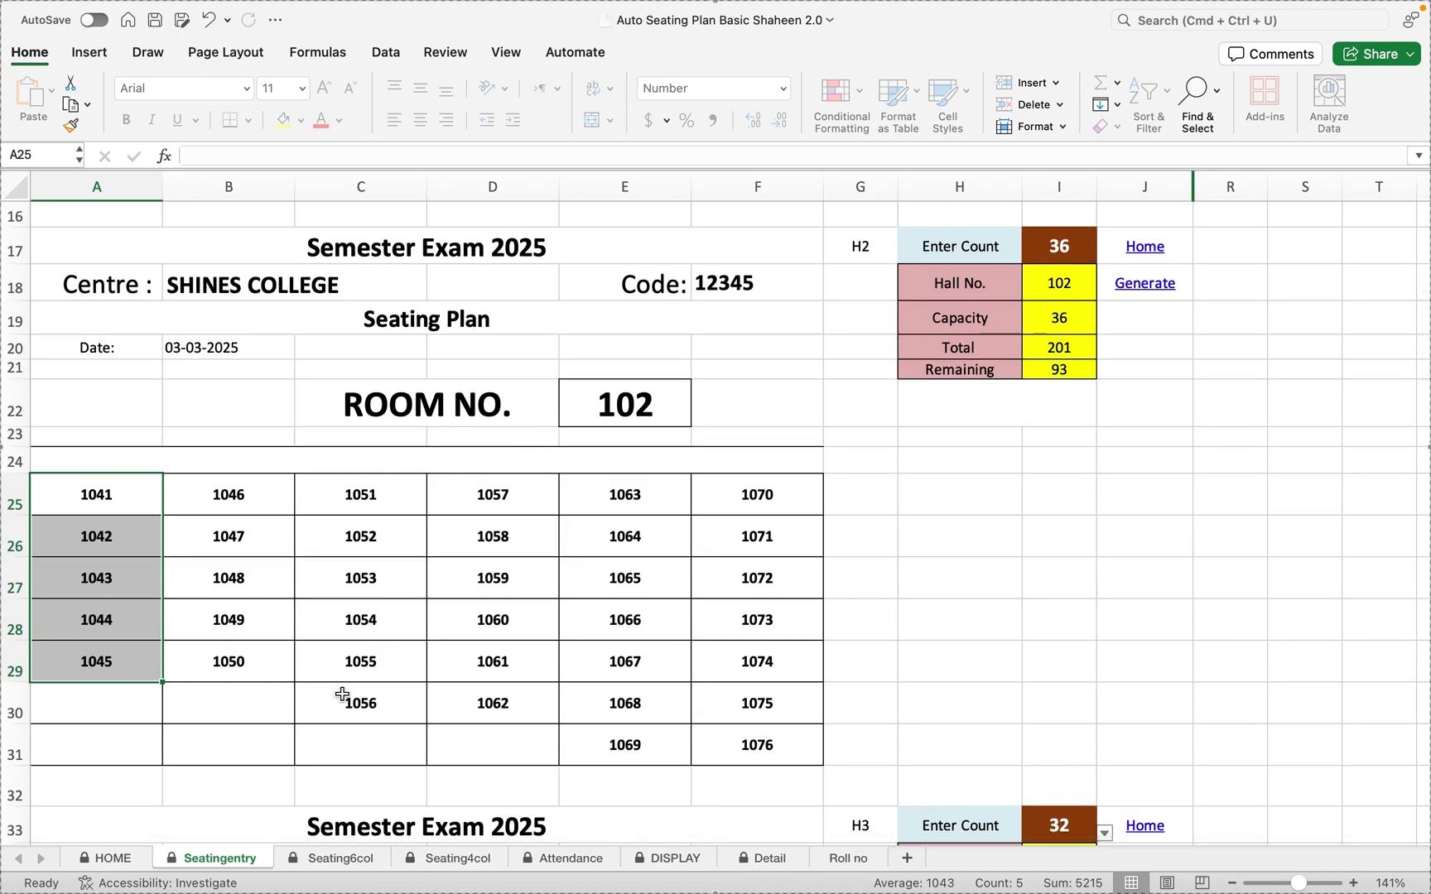
pyautogui.click(775, 859)
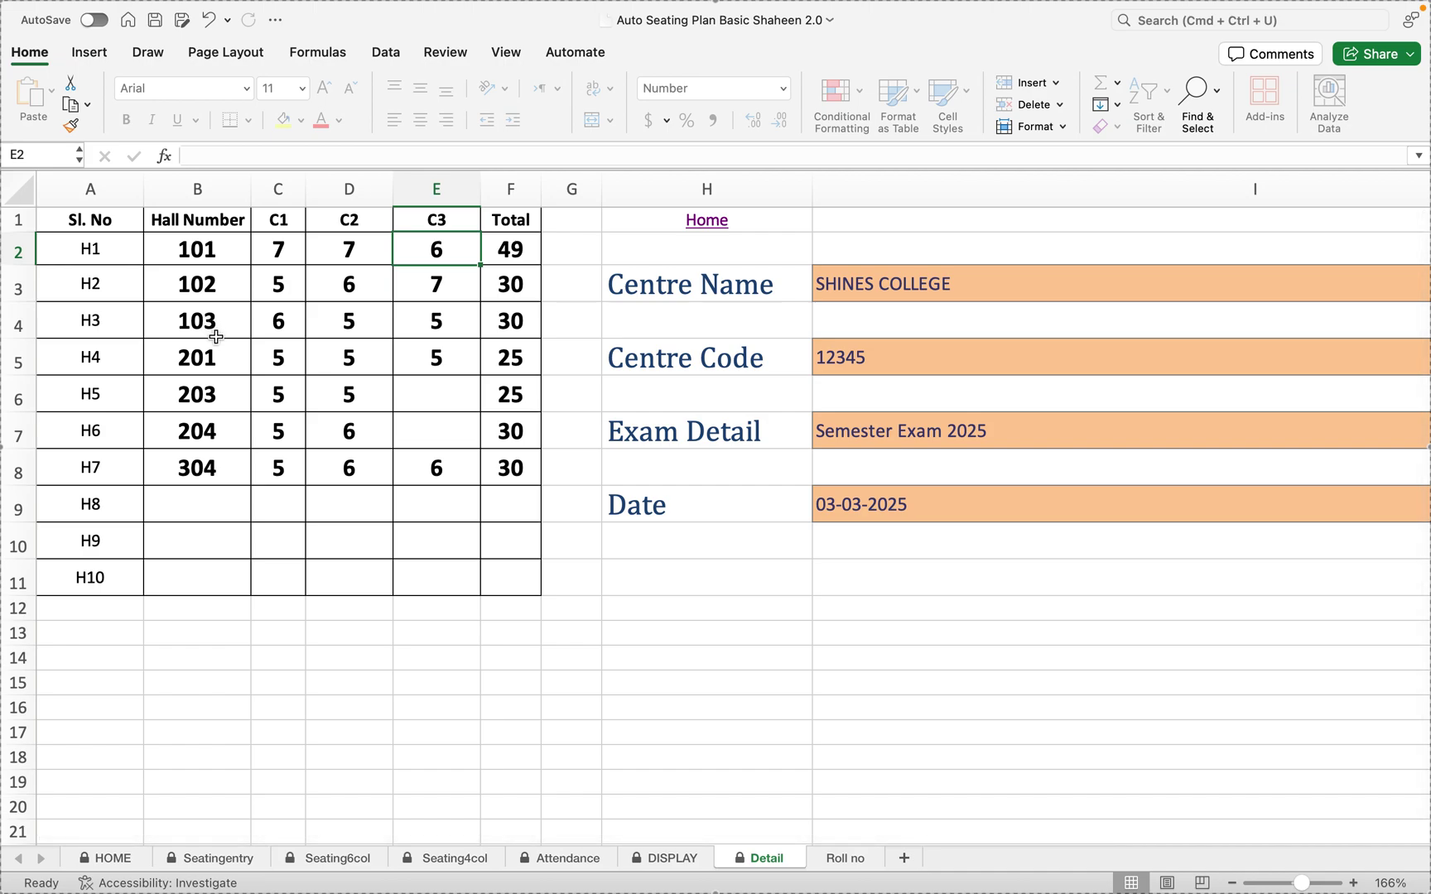
pyautogui.click(278, 288)
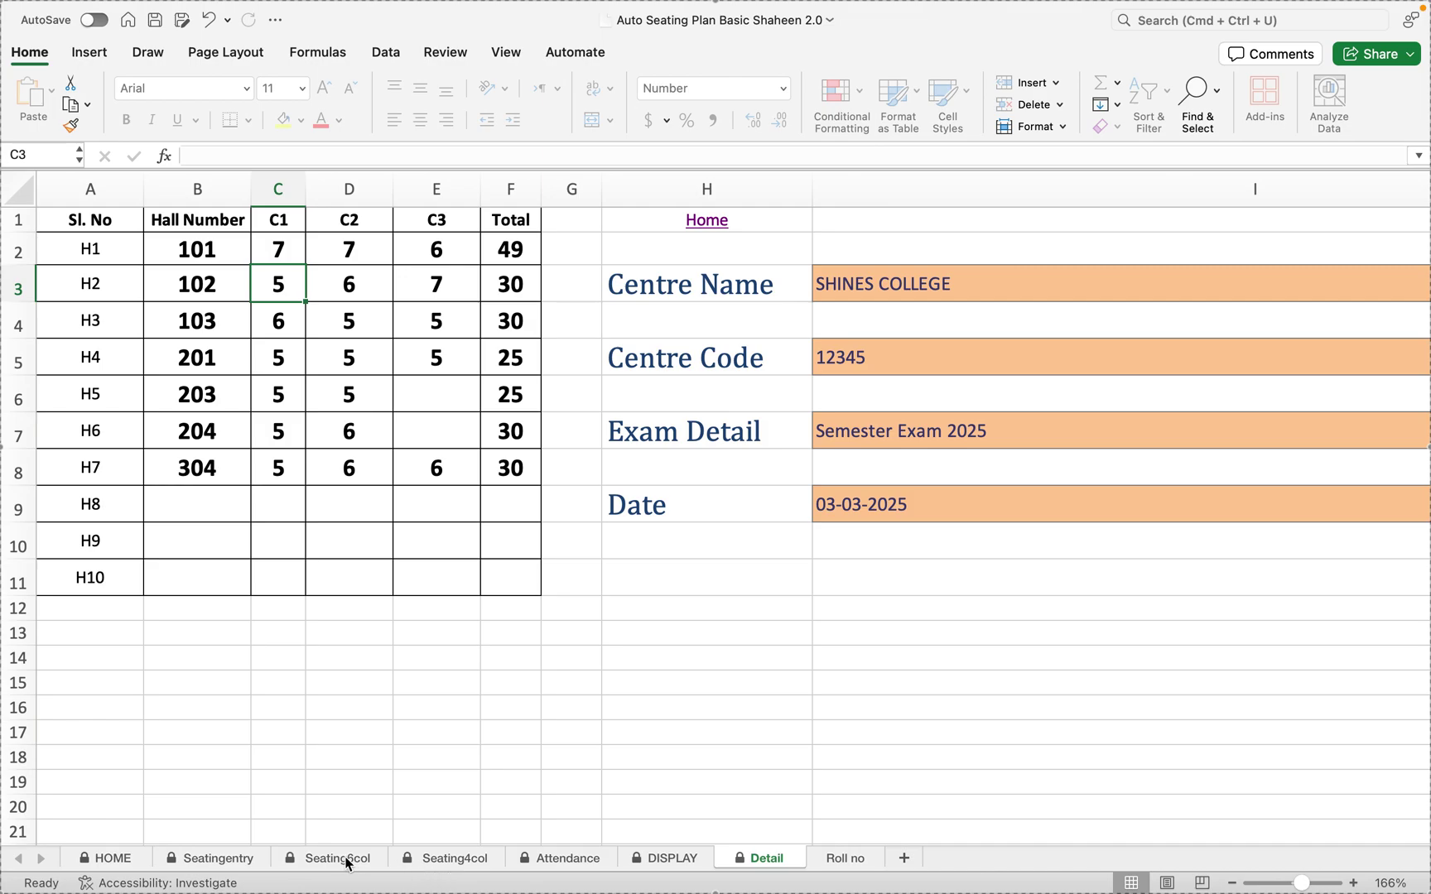
# Return to the seating entry sheet and set room 201's Enter Count to 30.
pyautogui.click(231, 864)
pyautogui.scroll(-10, 719, 659)
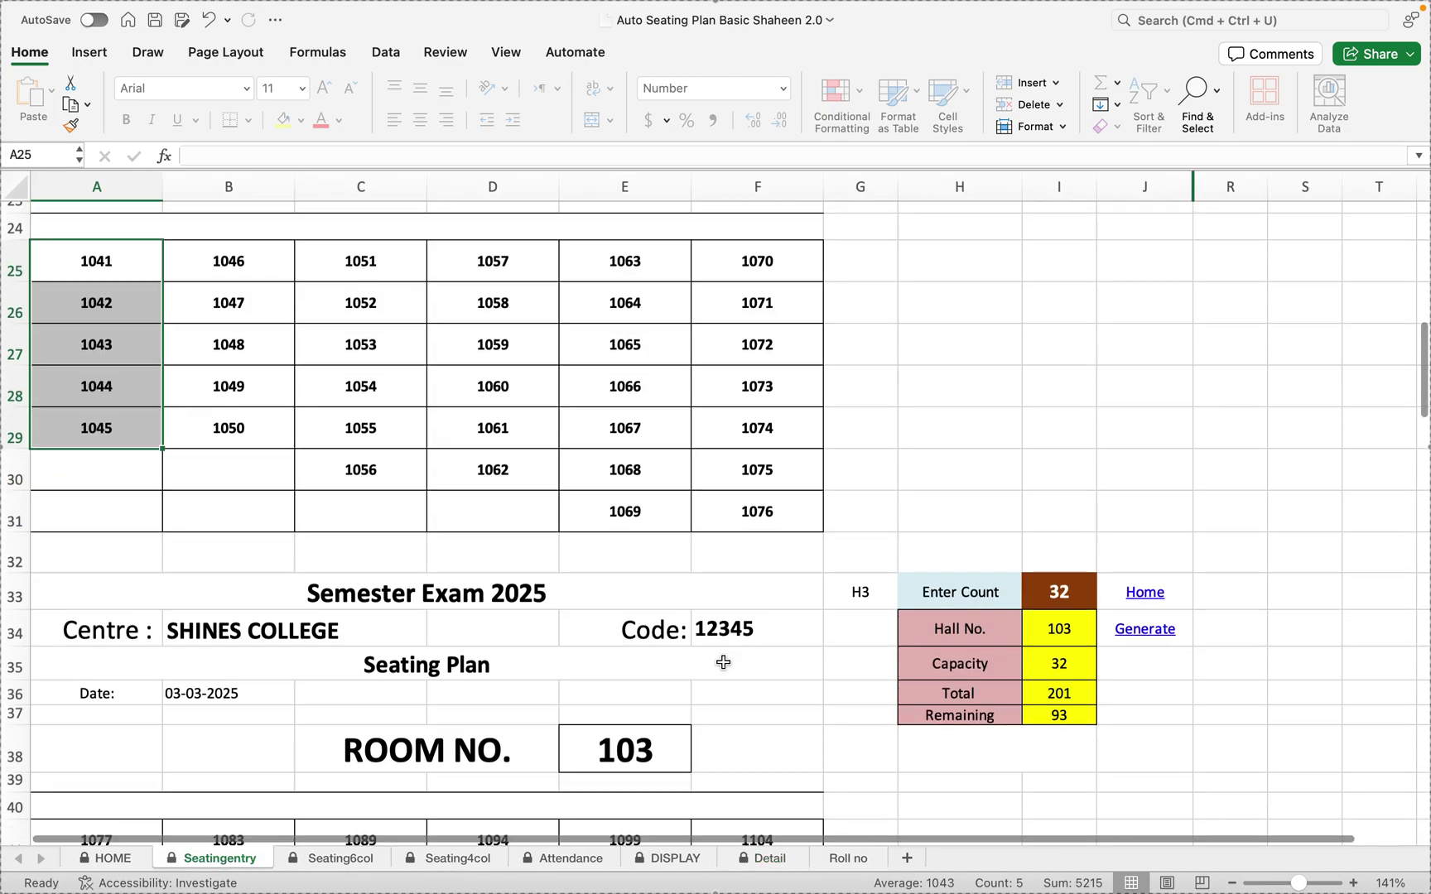
pyautogui.scroll(-12, 723, 663)
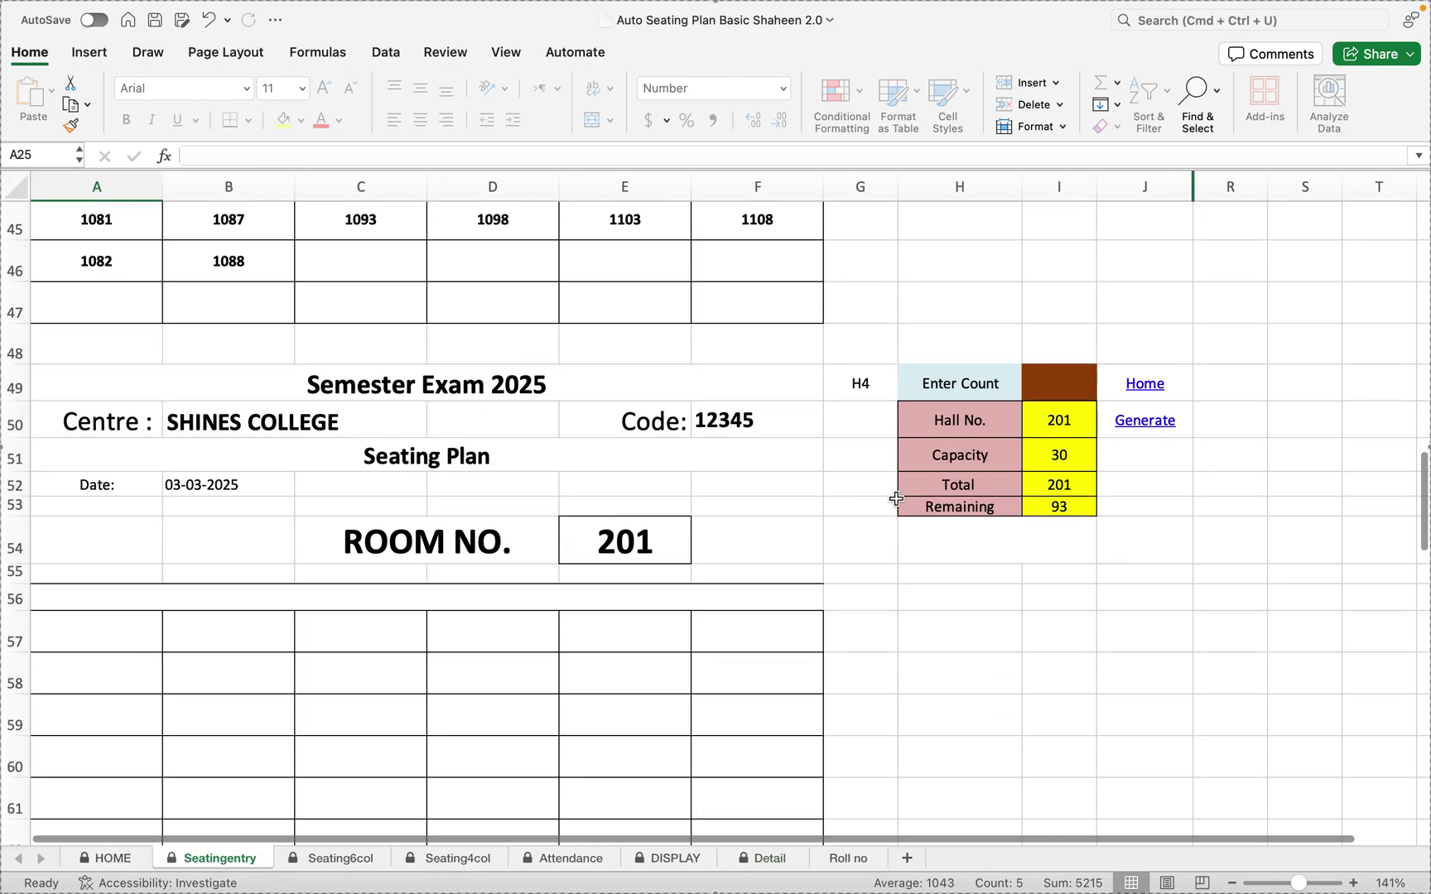
pyautogui.click(1060, 382)
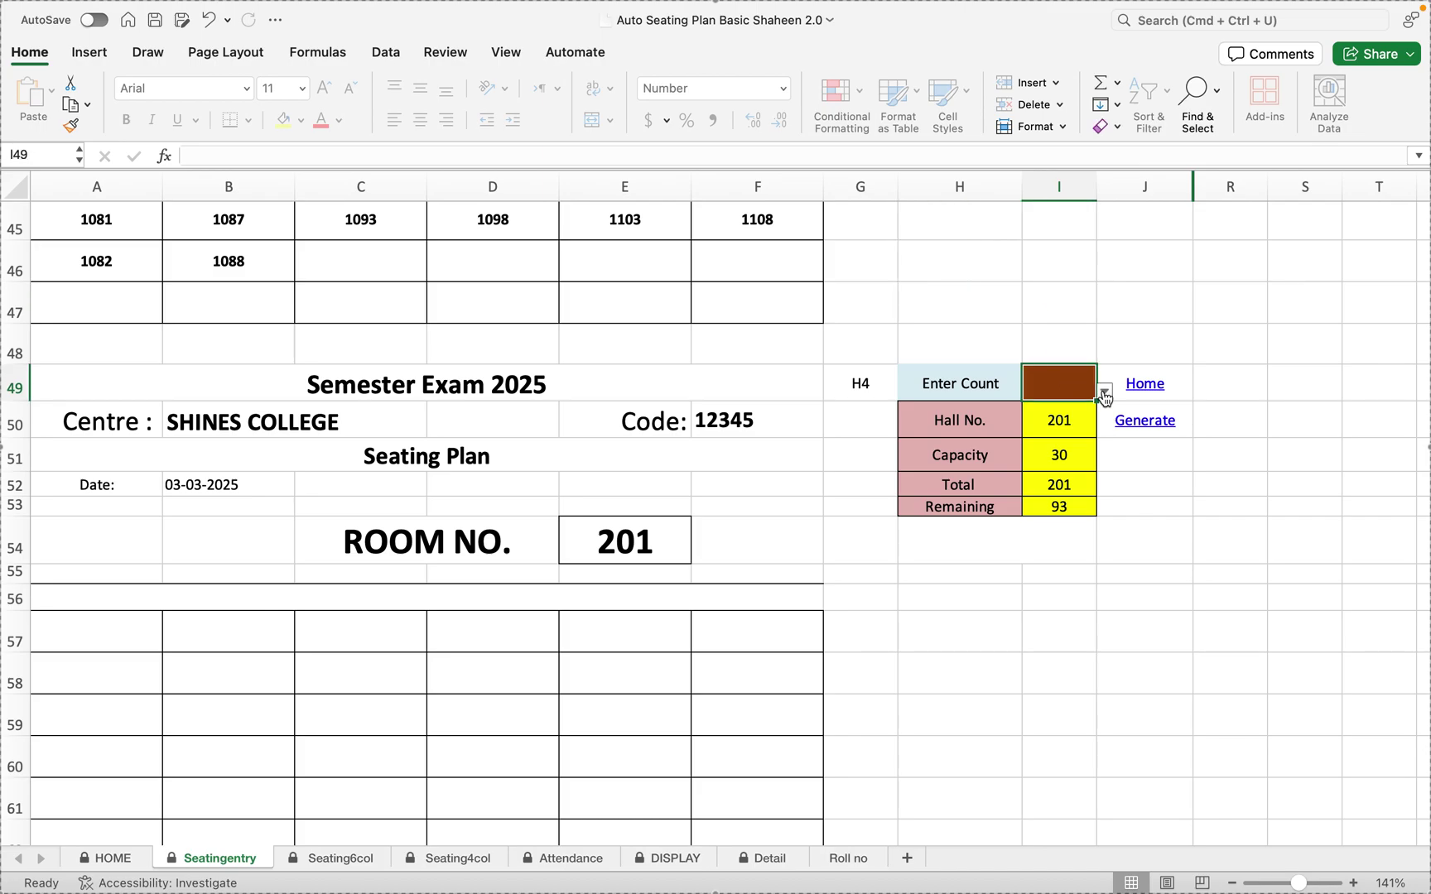
pyautogui.click(1104, 391)
pyautogui.scroll(-6, 1035, 546)
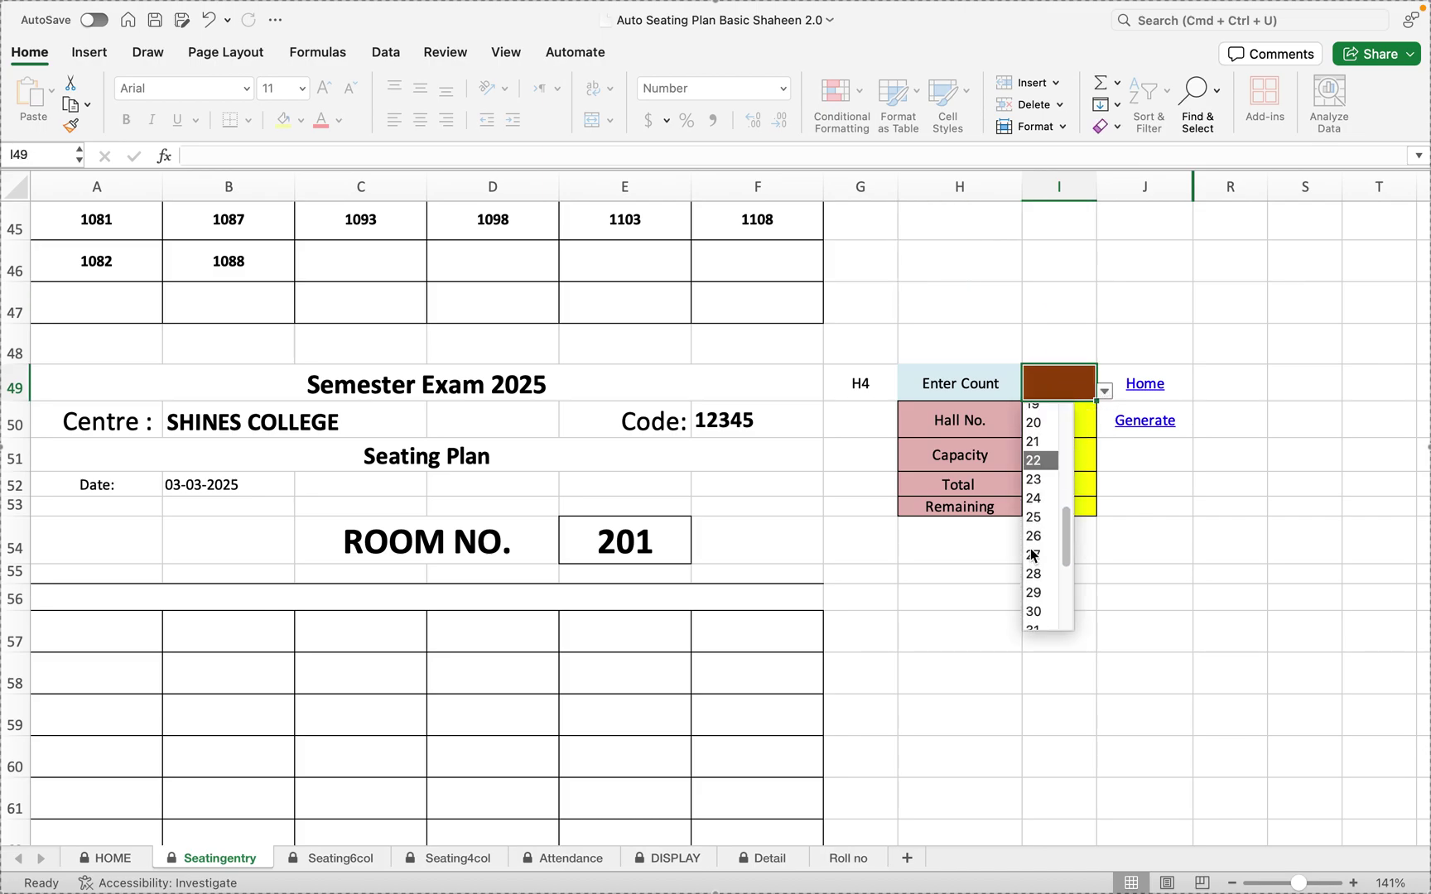
pyautogui.click(1035, 611)
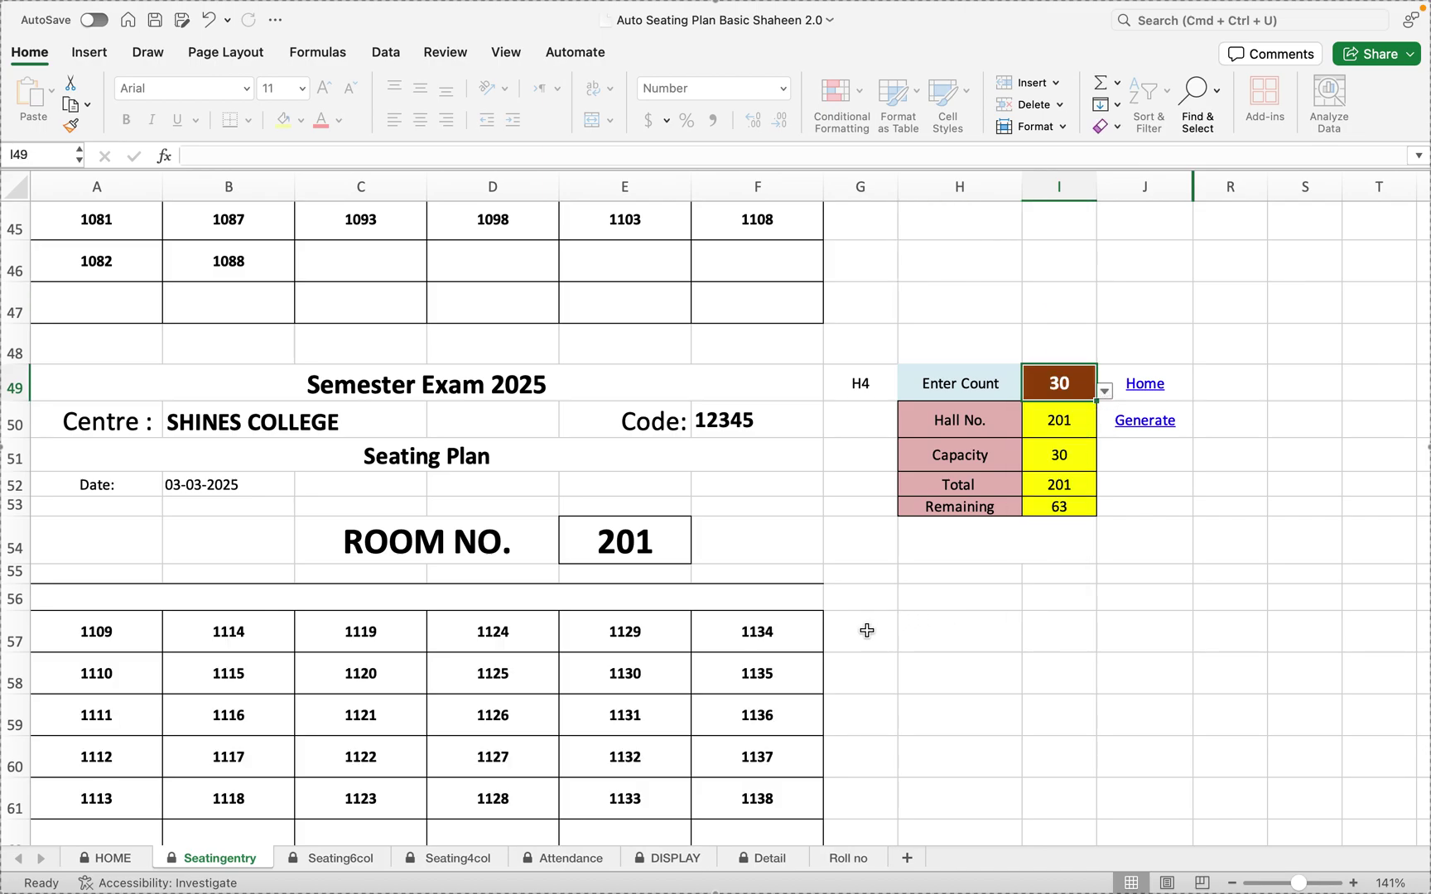
# Set room 203's Enter Count to 20 on the seating entry sheet.
pyautogui.scroll(-2, 867, 631)
pyautogui.scroll(-8, 867, 631)
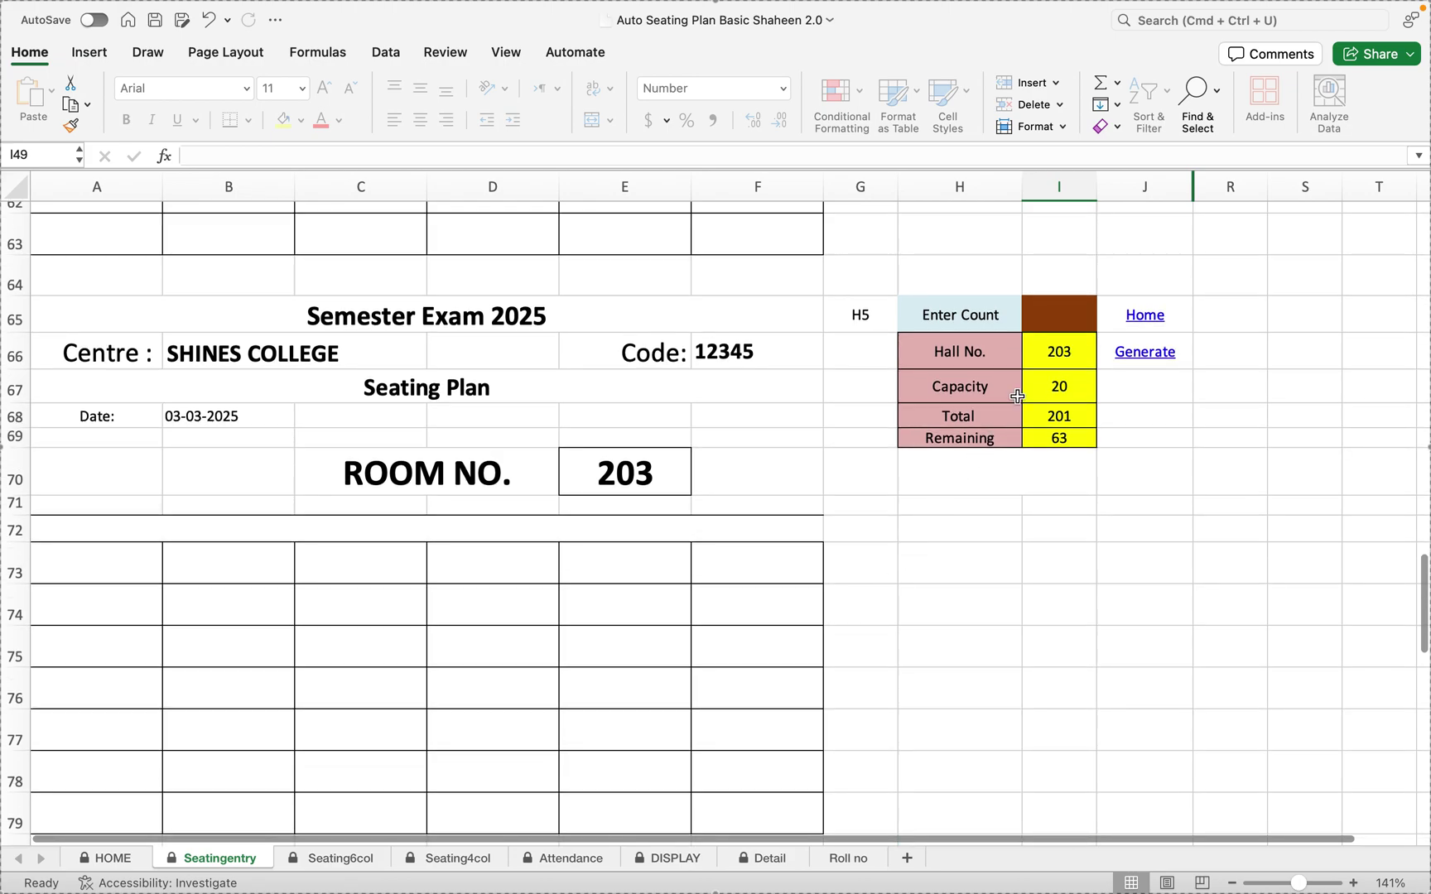
pyautogui.click(1061, 322)
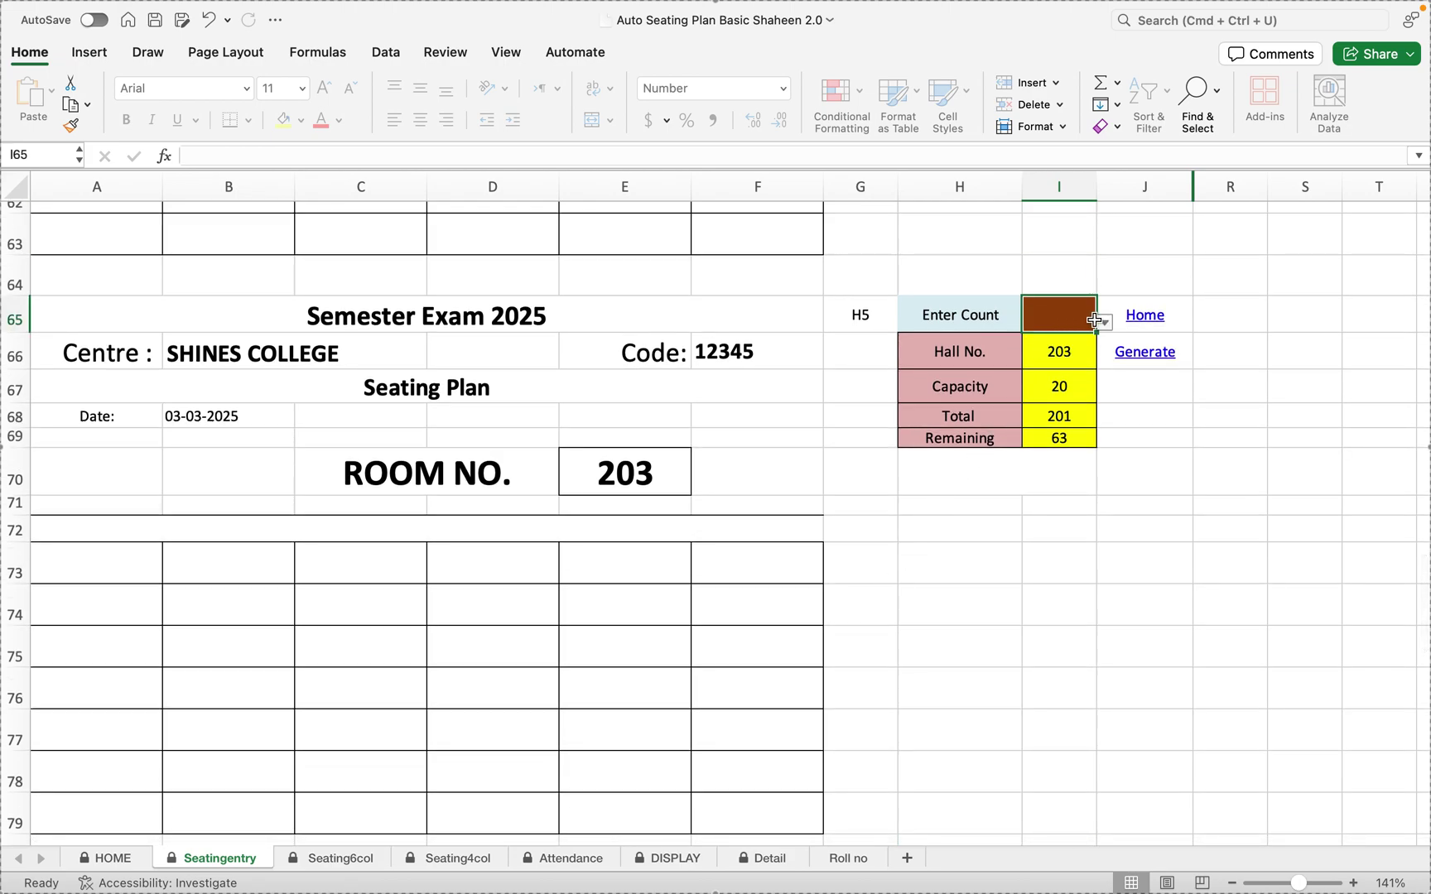
pyautogui.click(1102, 322)
pyautogui.scroll(-8, 1050, 507)
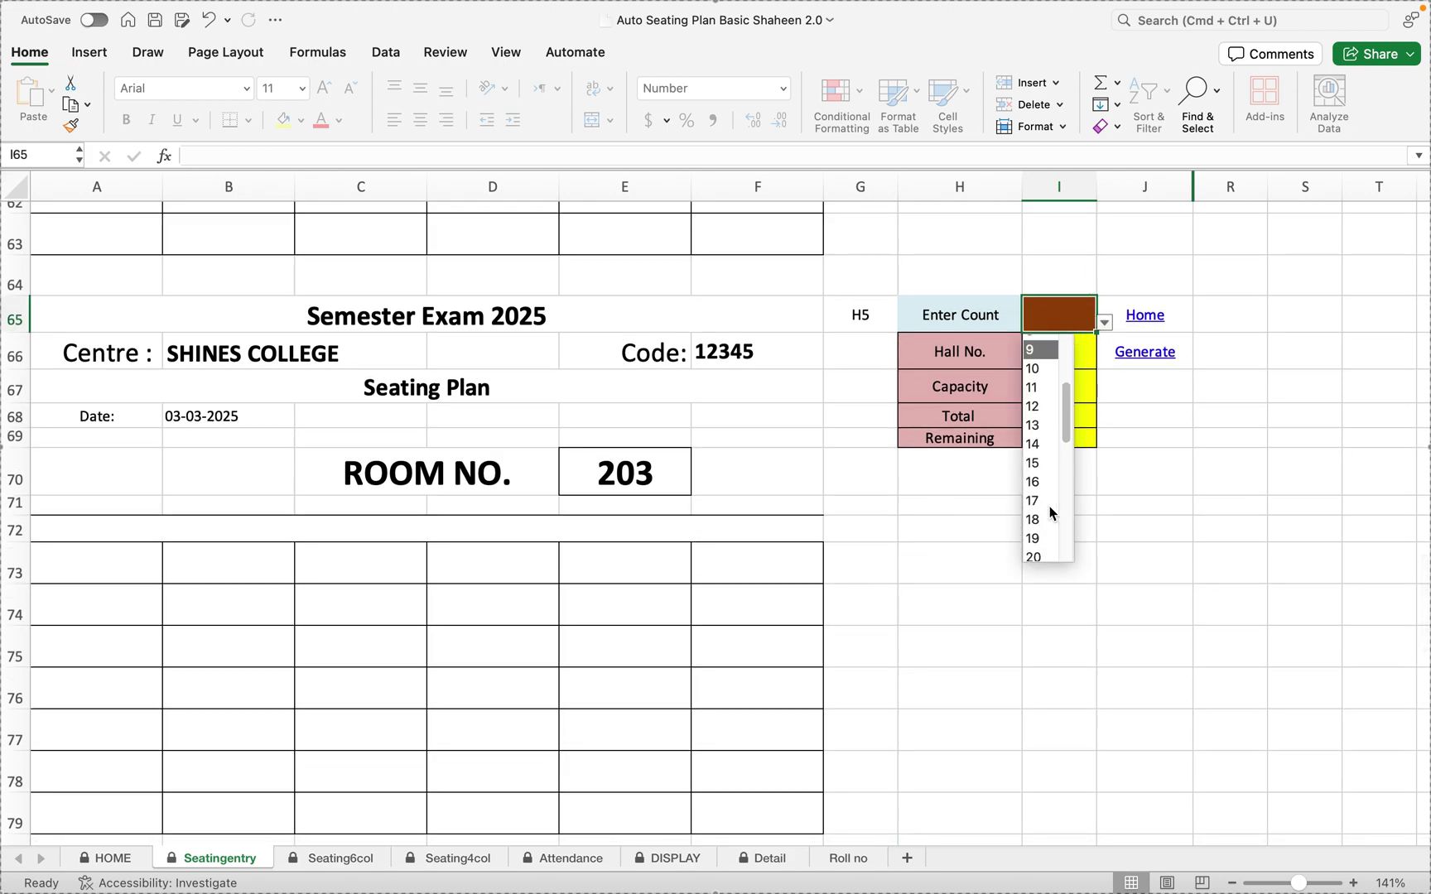
pyautogui.scroll(4, 1047, 480)
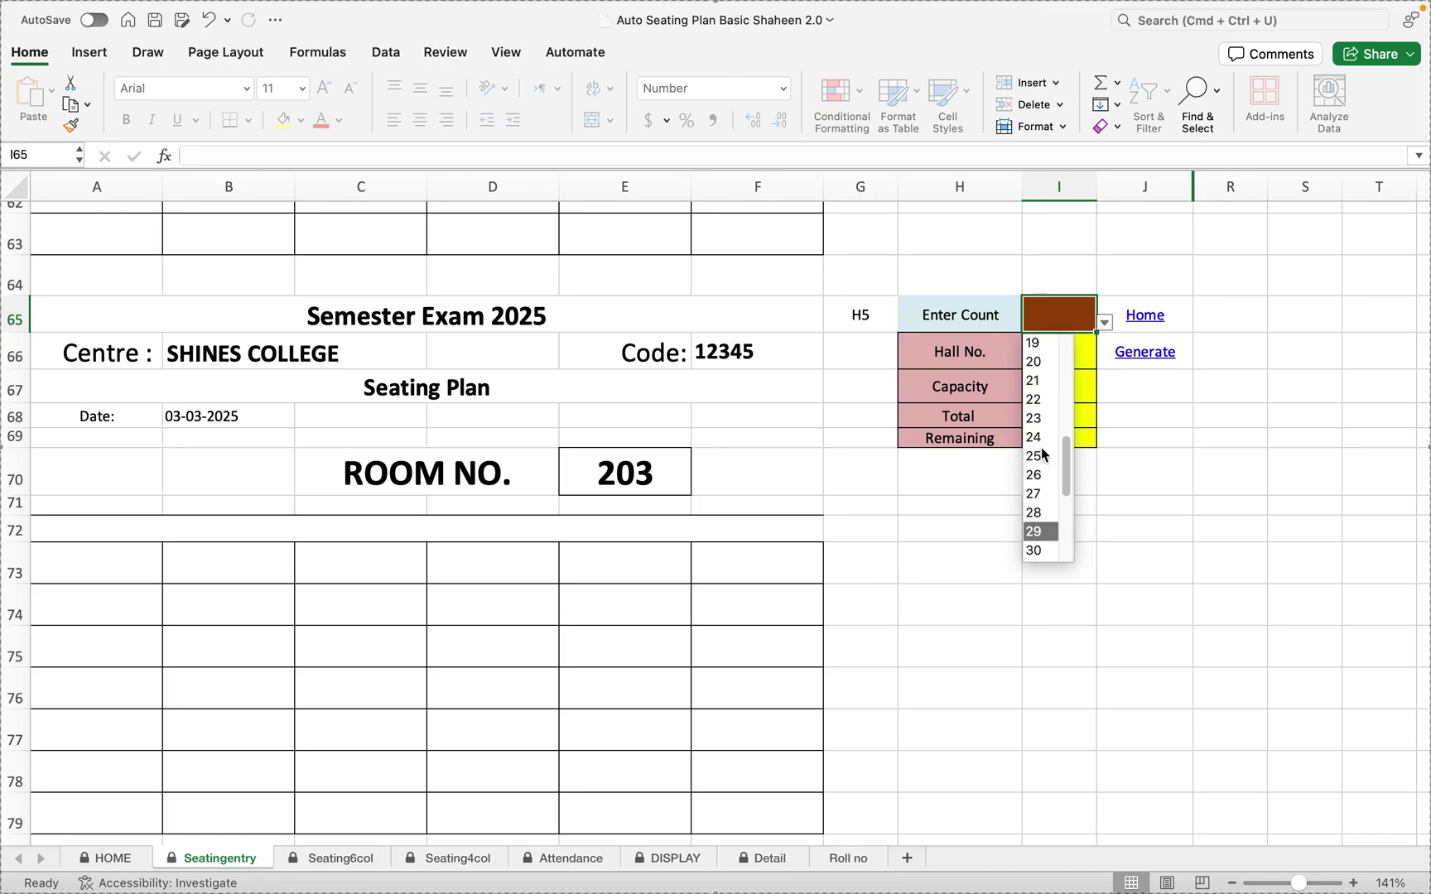
pyautogui.click(1035, 361)
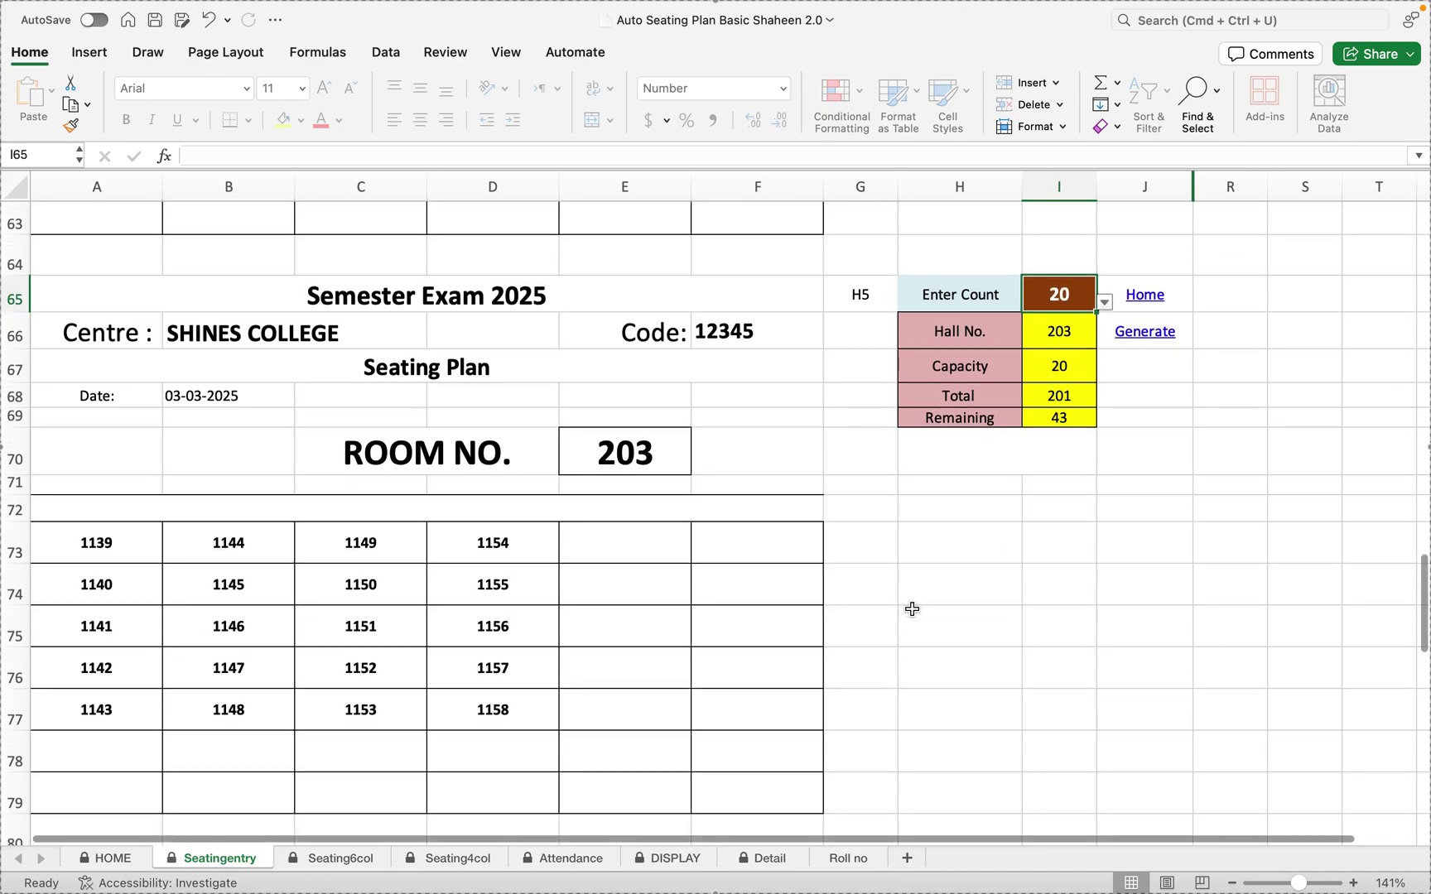
# Review room 203's allotted roll numbers and set room 204's Enter Count to 10.
pyautogui.scroll(-2, 902, 609)
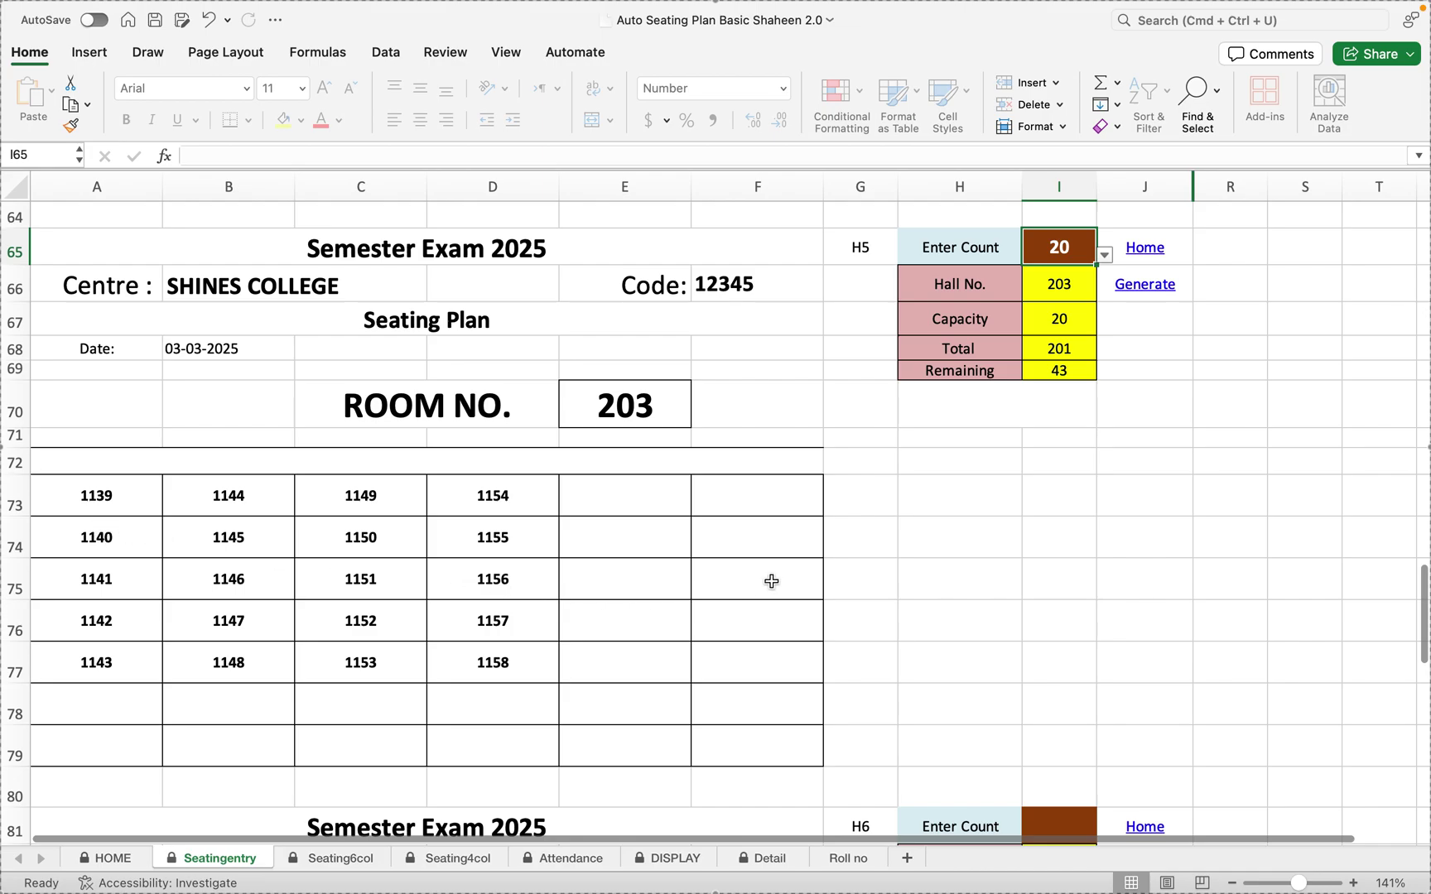
pyautogui.scroll(-1, 786, 579)
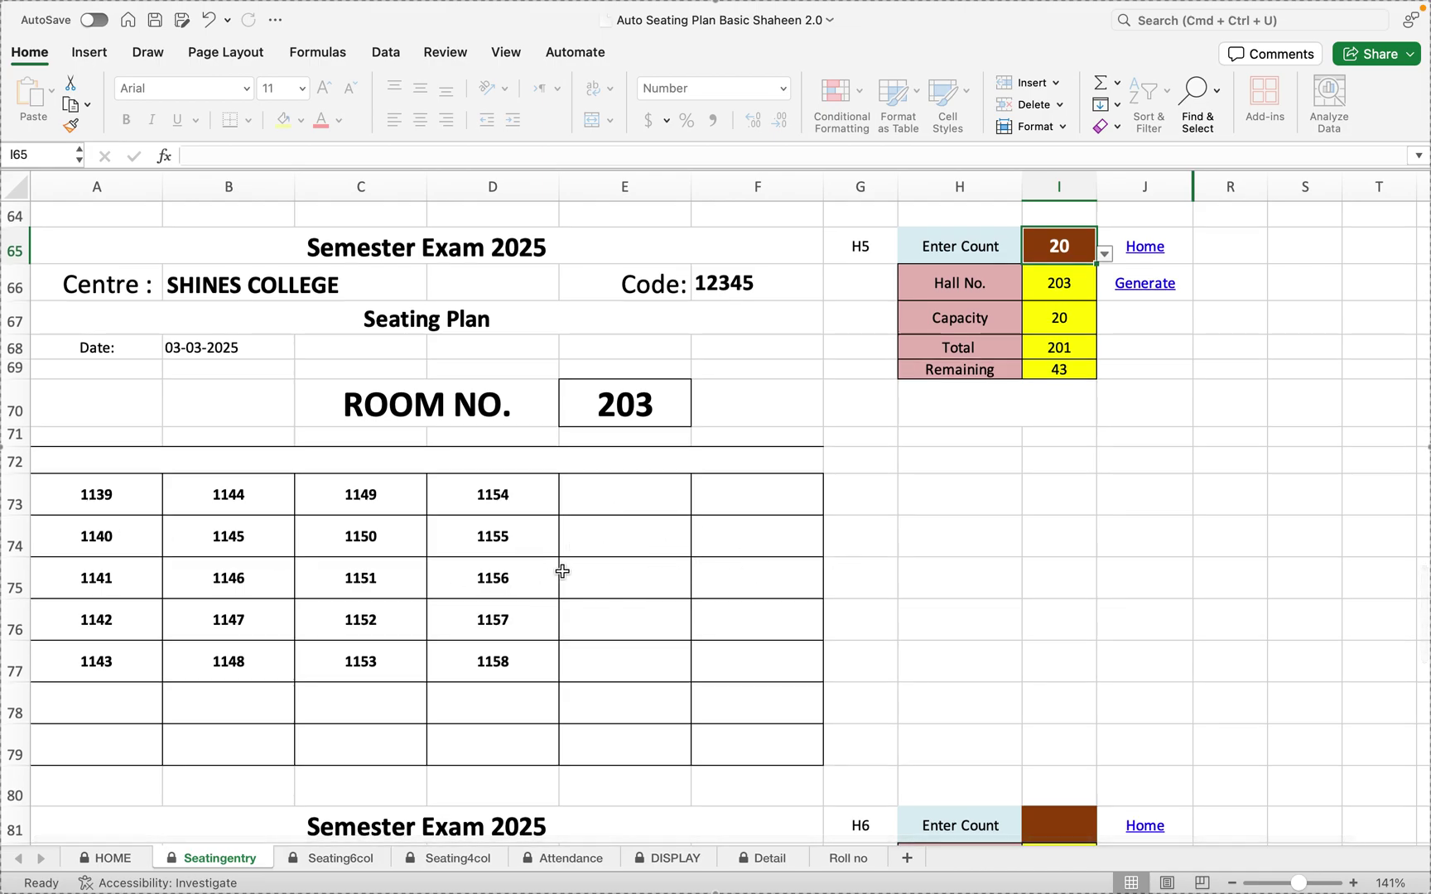
pyautogui.scroll(-10, 906, 578)
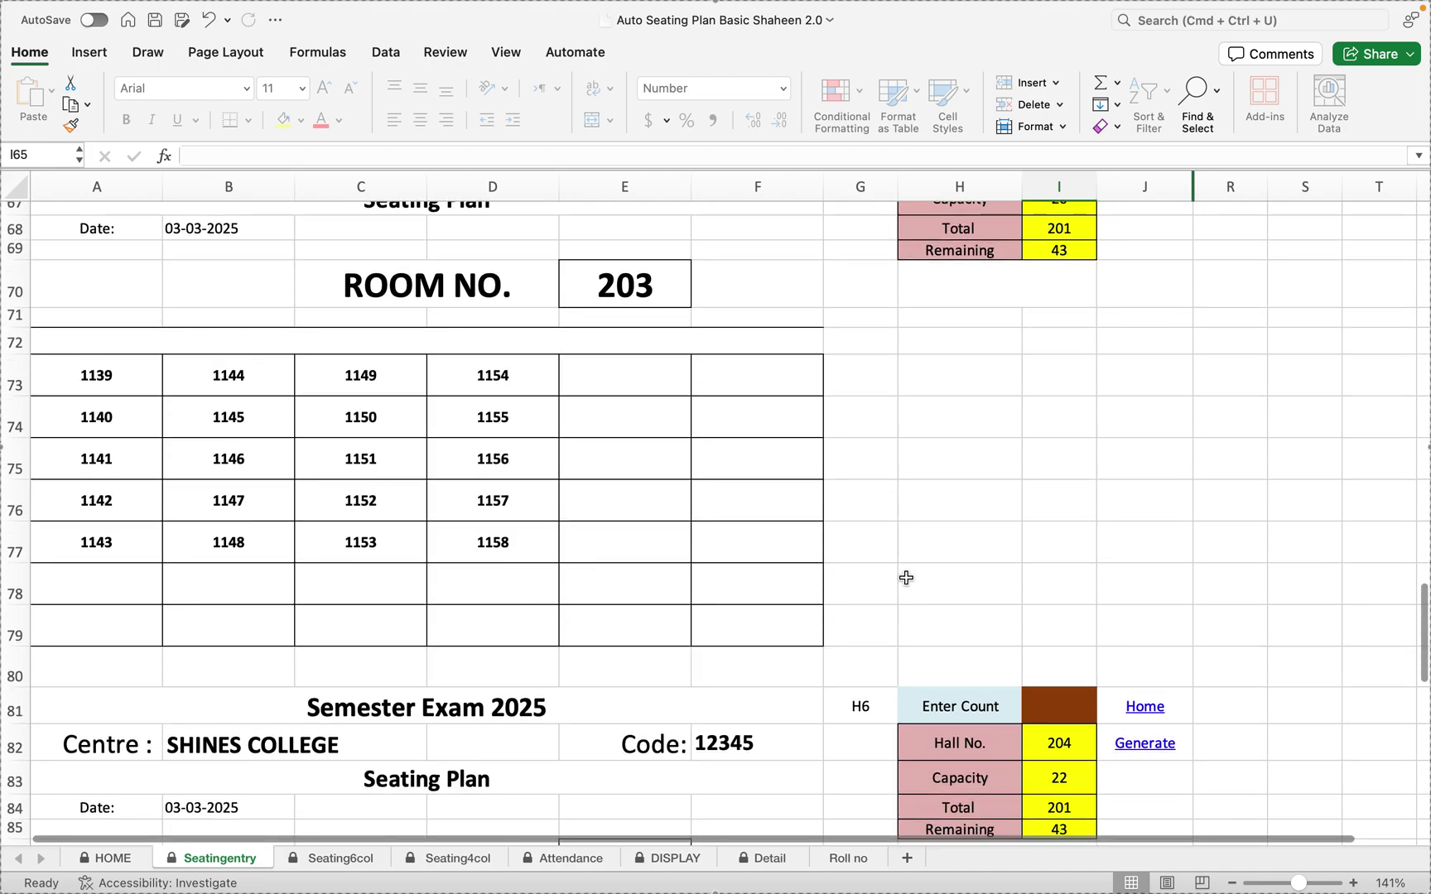
pyautogui.click(1062, 391)
pyautogui.click(1104, 394)
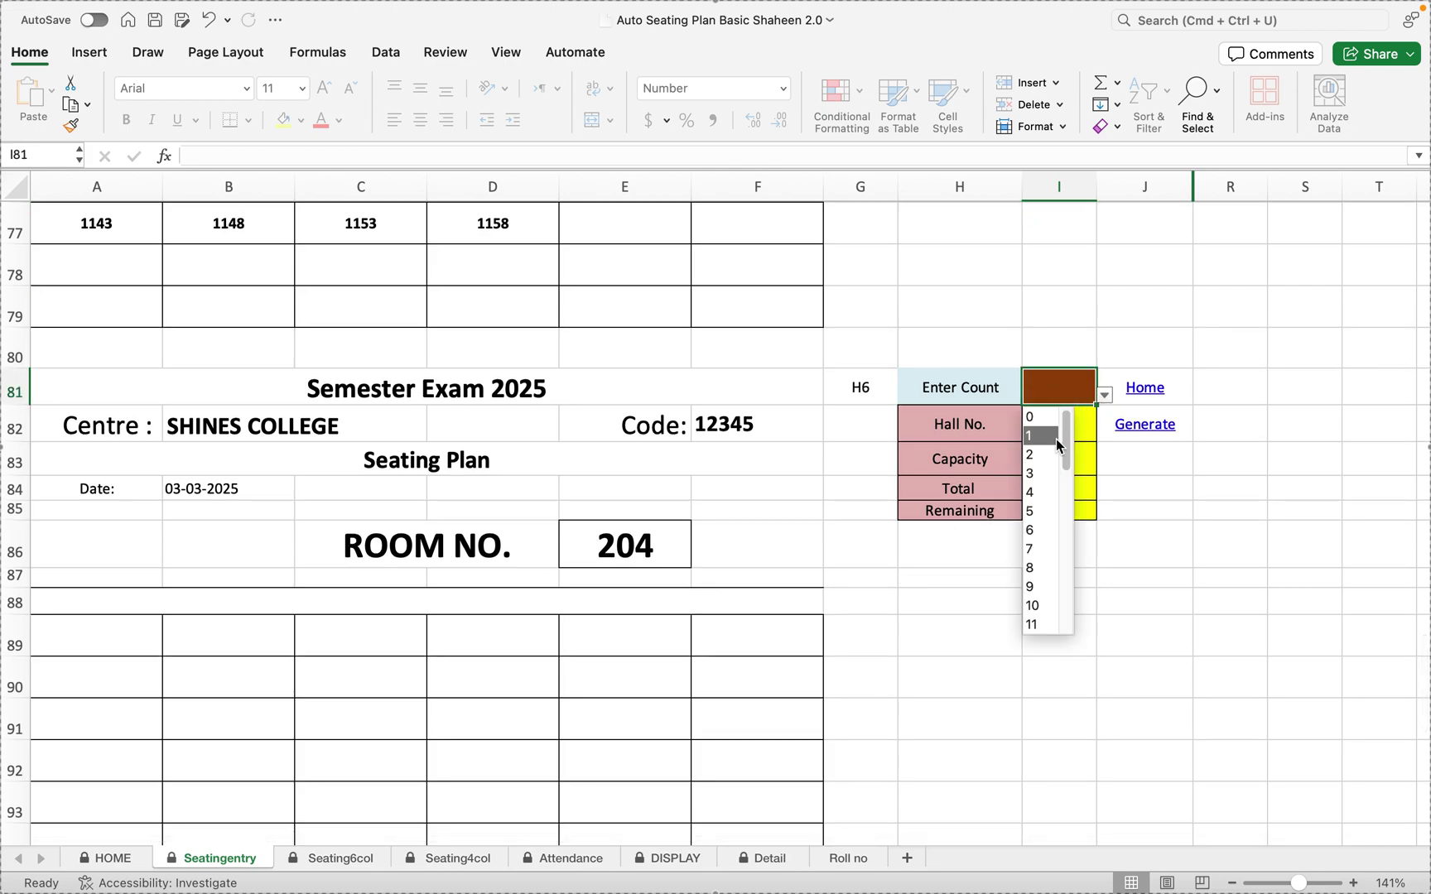
pyautogui.scroll(-5, 1046, 546)
pyautogui.click(1045, 543)
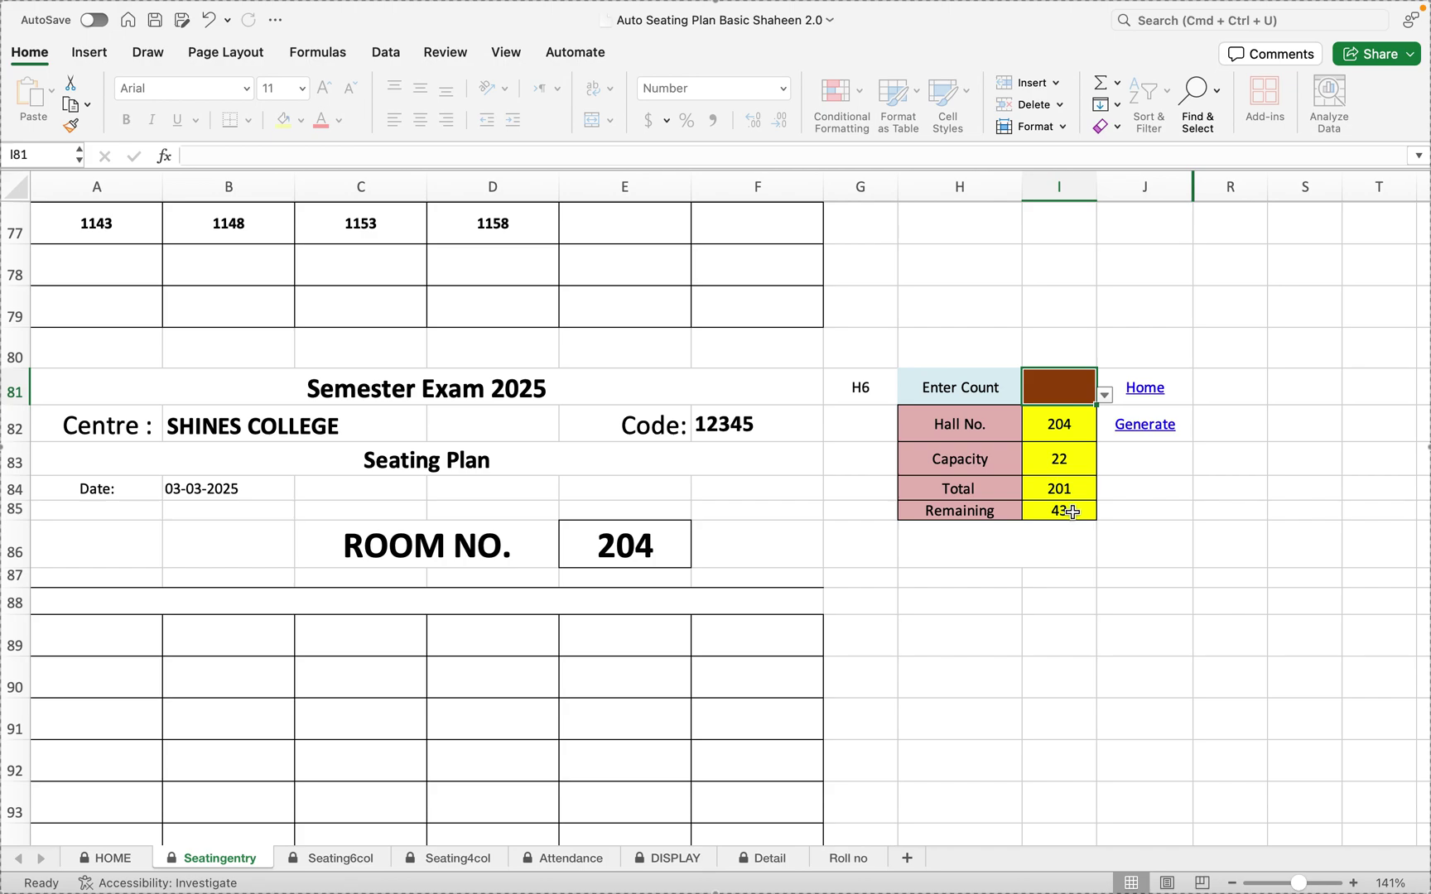
pyautogui.click(1103, 396)
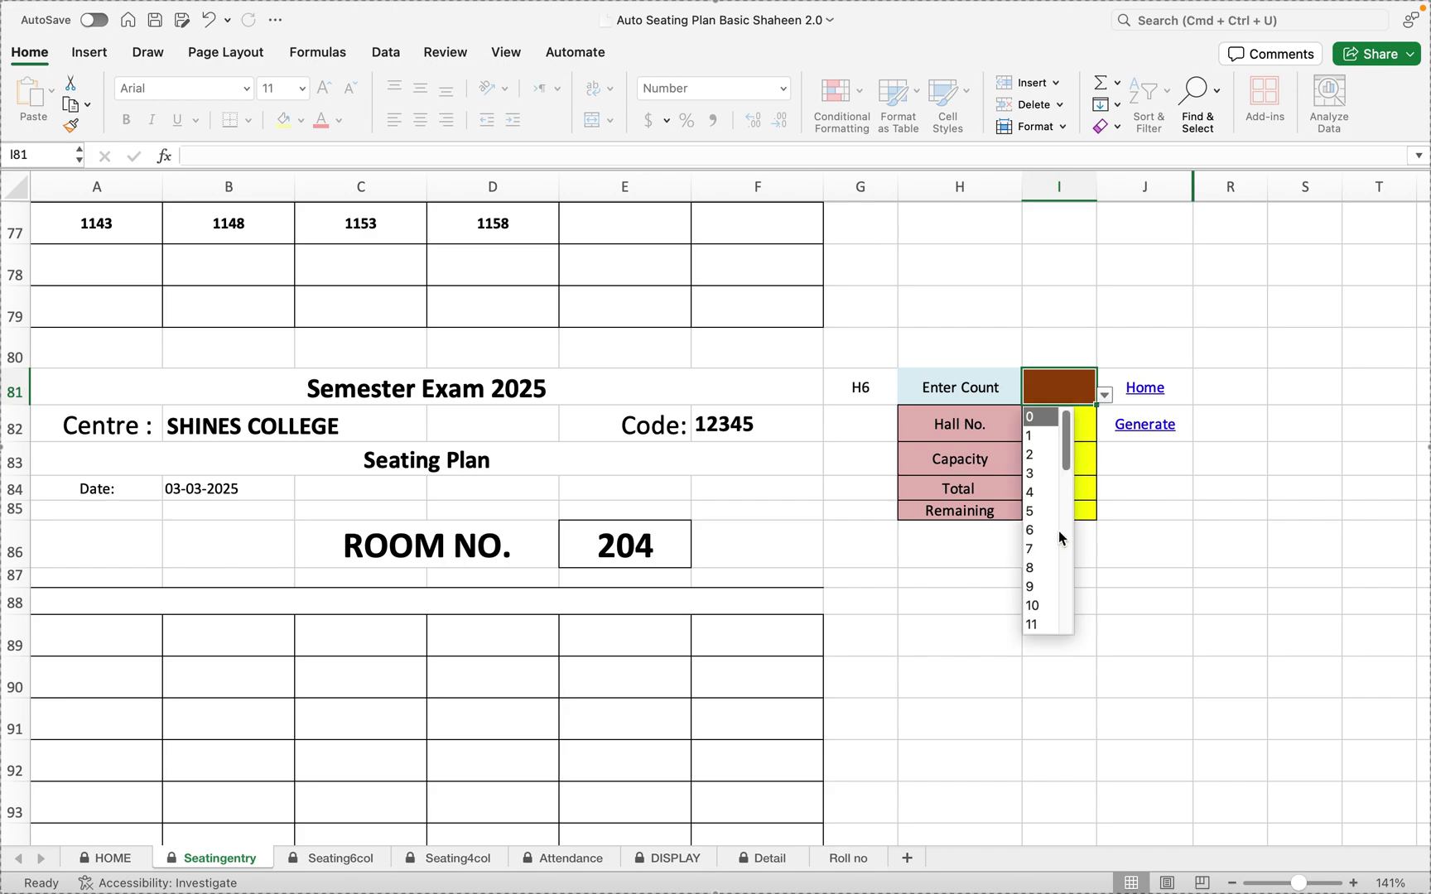
pyautogui.scroll(-2, 1054, 551)
pyautogui.click(1046, 557)
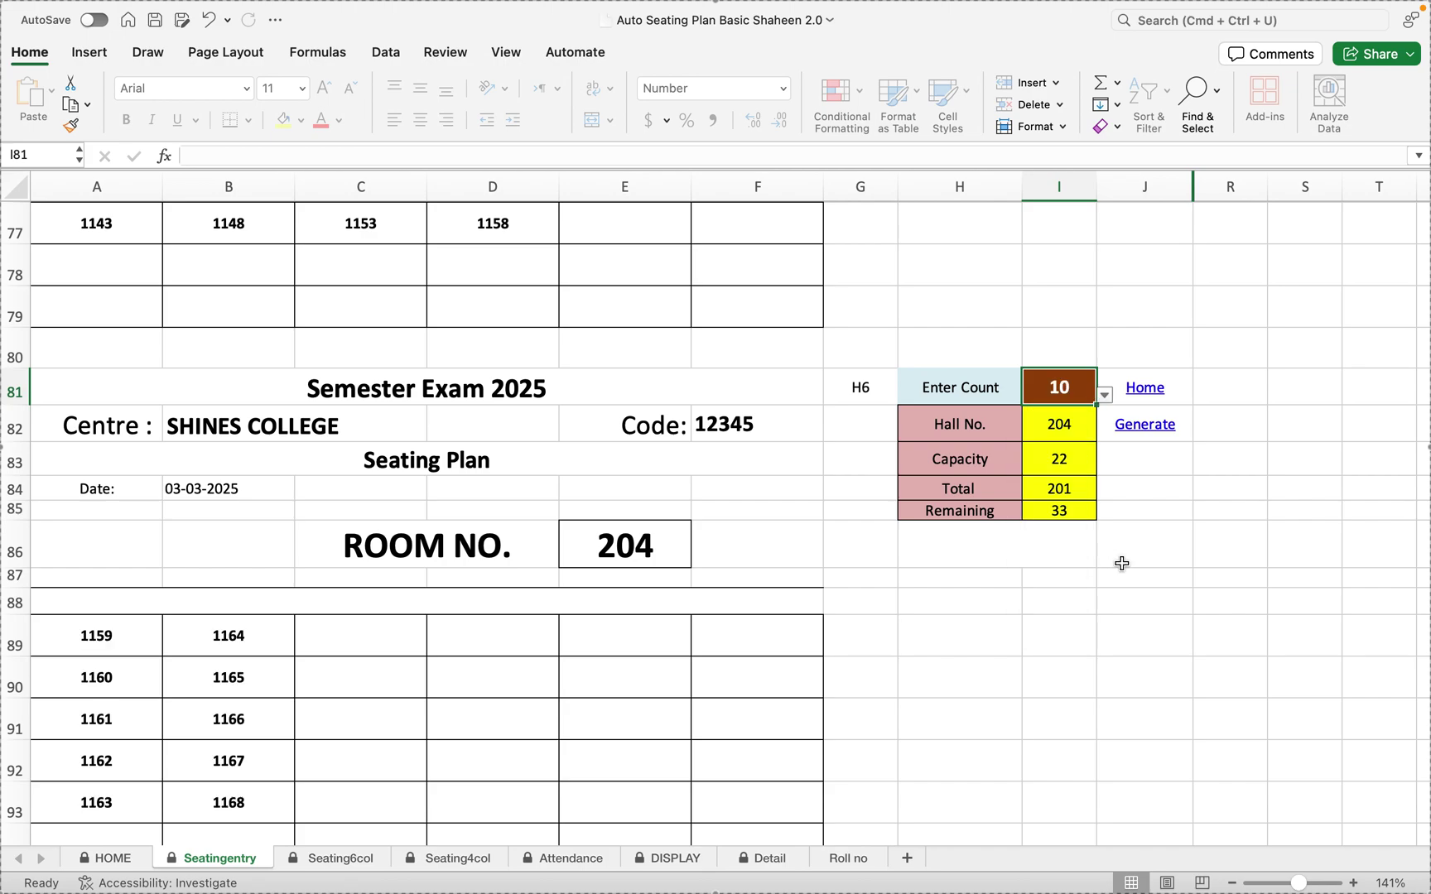
# Set room 204's Enter Count to 15.
pyautogui.click(1106, 399)
pyautogui.scroll(-4, 1052, 546)
pyautogui.click(1048, 547)
pyautogui.click(1155, 578)
# Set room 304's Enter Count to 14 on the seating entry sheet.
pyautogui.scroll(-2, 1010, 617)
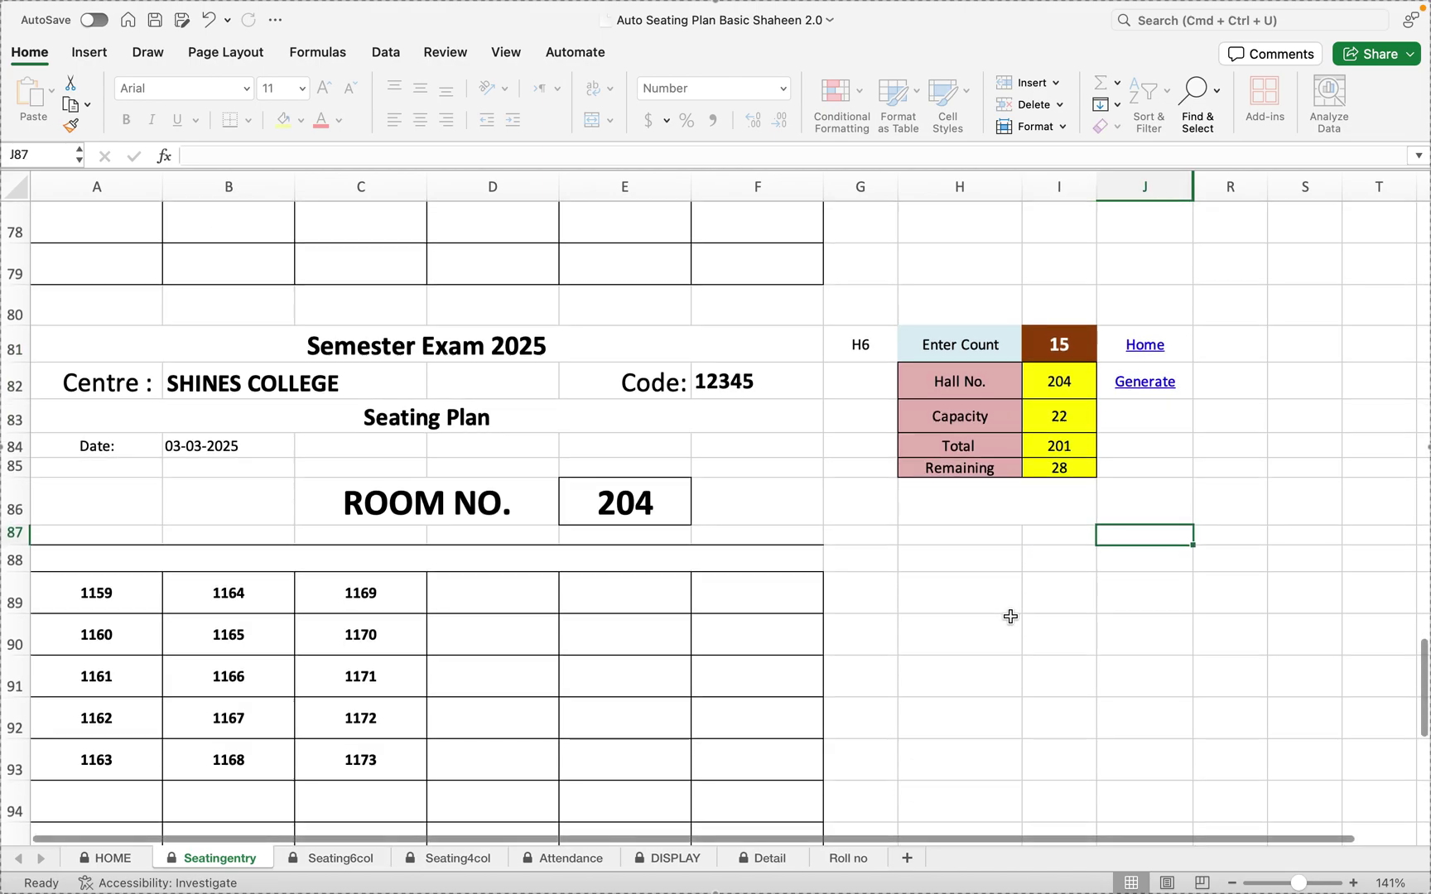
pyautogui.scroll(-10, 1011, 617)
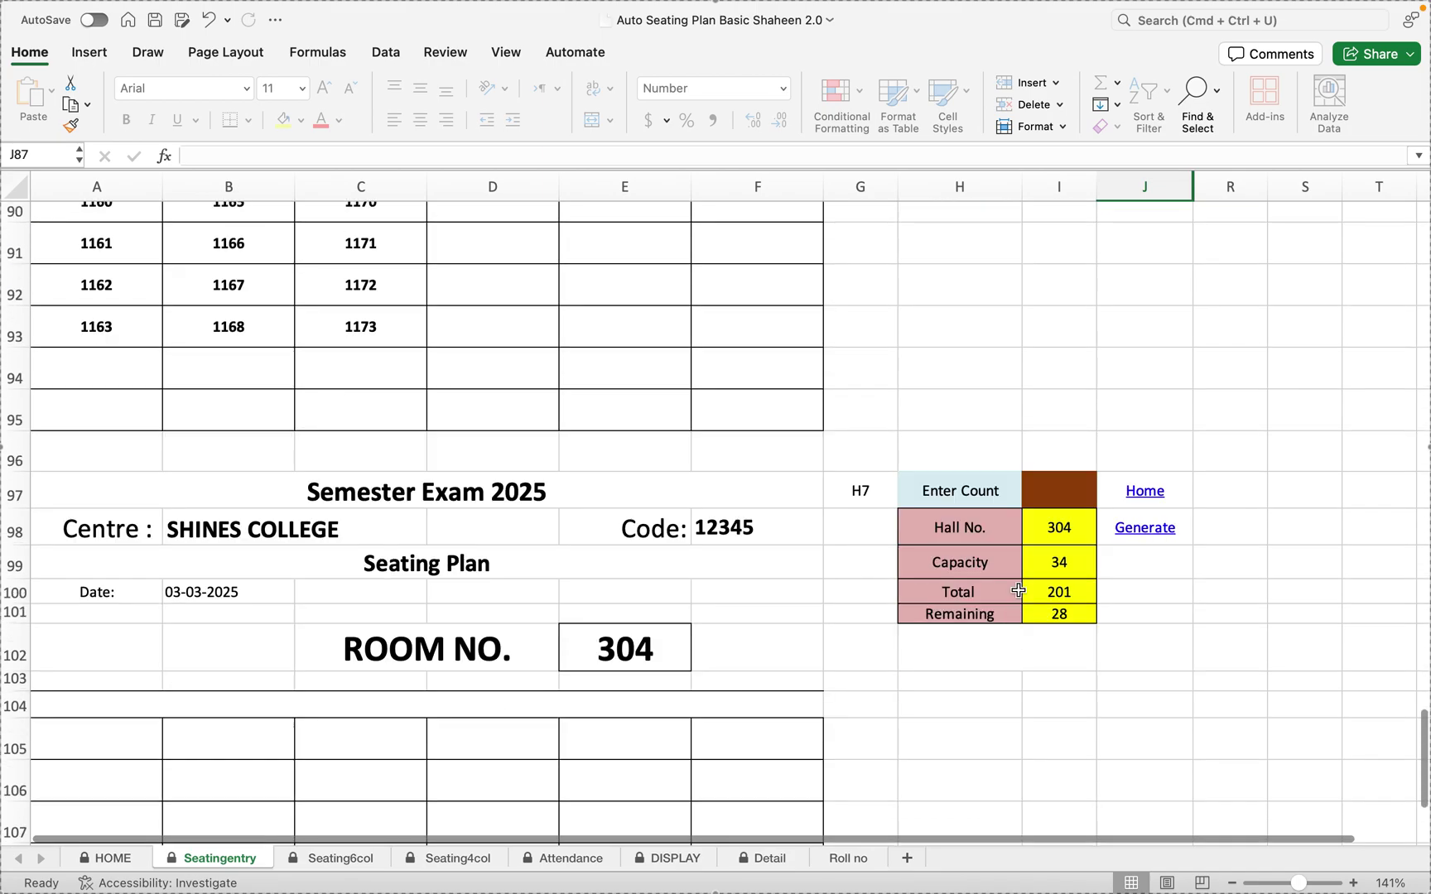
pyautogui.click(1063, 492)
pyautogui.click(1104, 498)
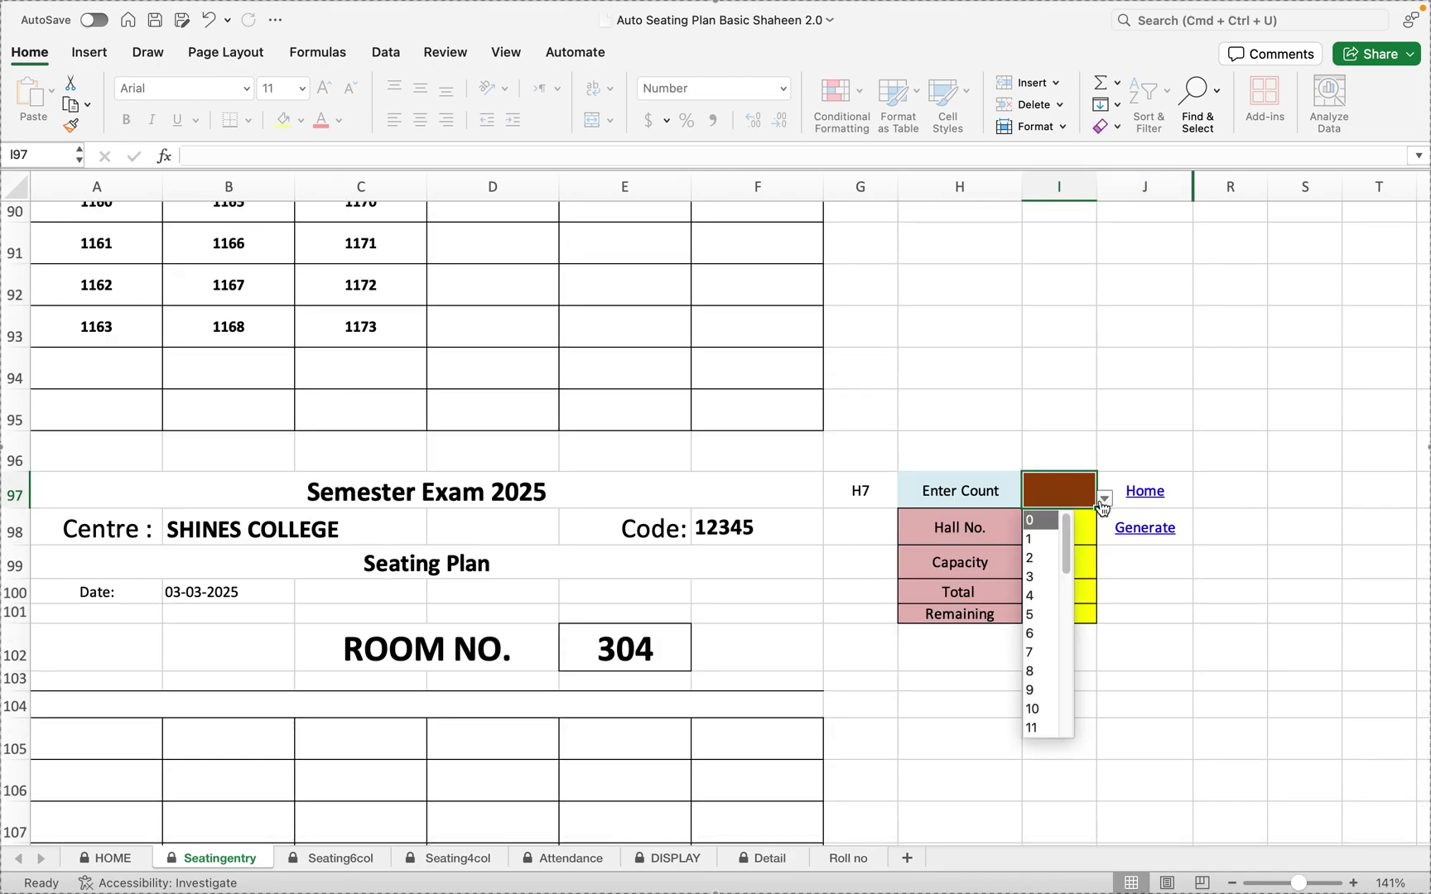
pyautogui.scroll(-5, 1038, 630)
pyautogui.scroll(1, 1041, 563)
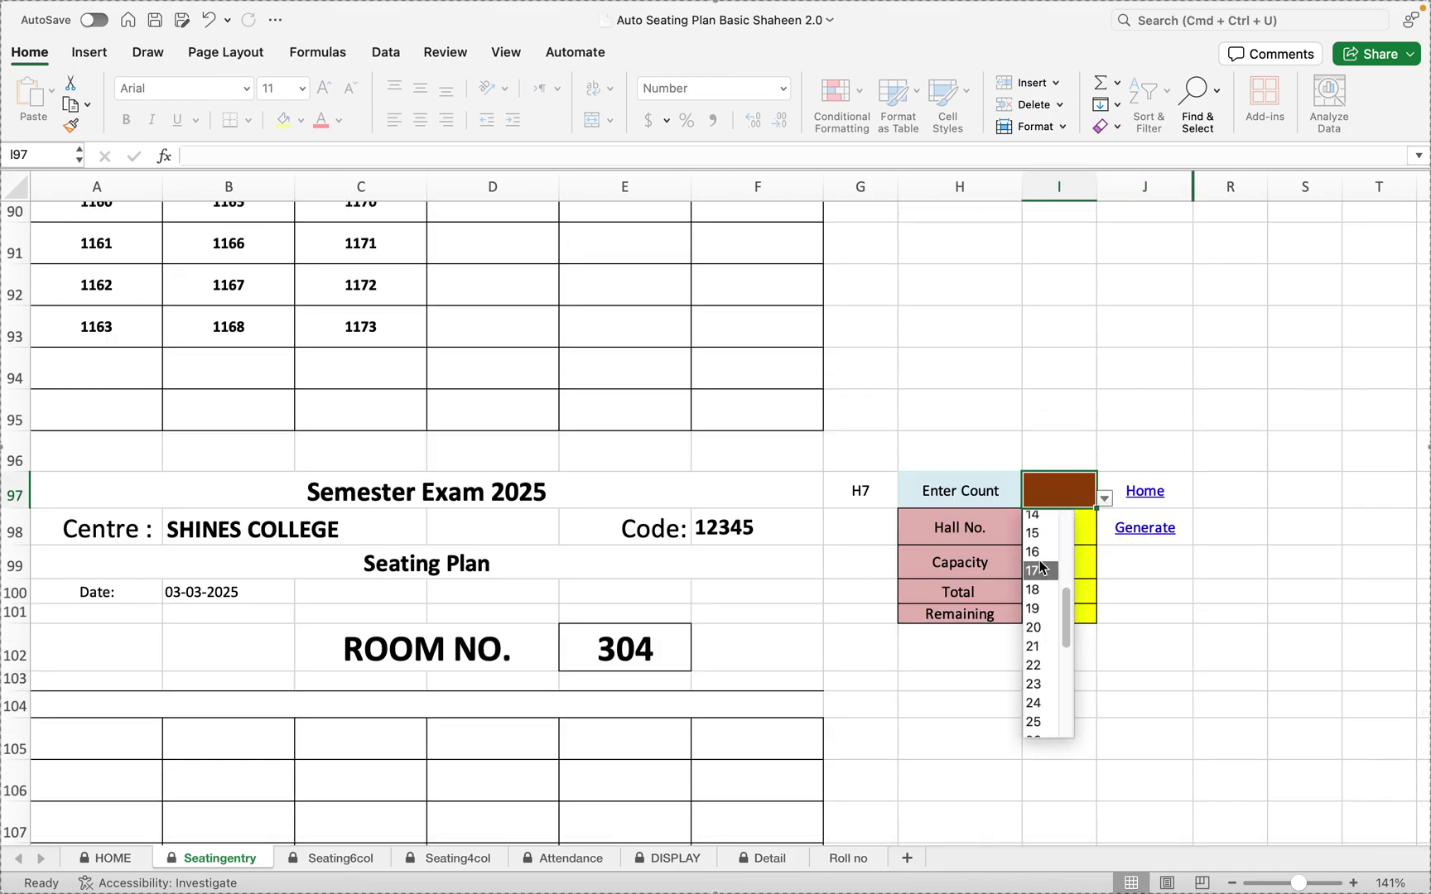
pyautogui.click(1044, 517)
pyautogui.scroll(2, 1017, 692)
pyautogui.scroll(-10, 1014, 691)
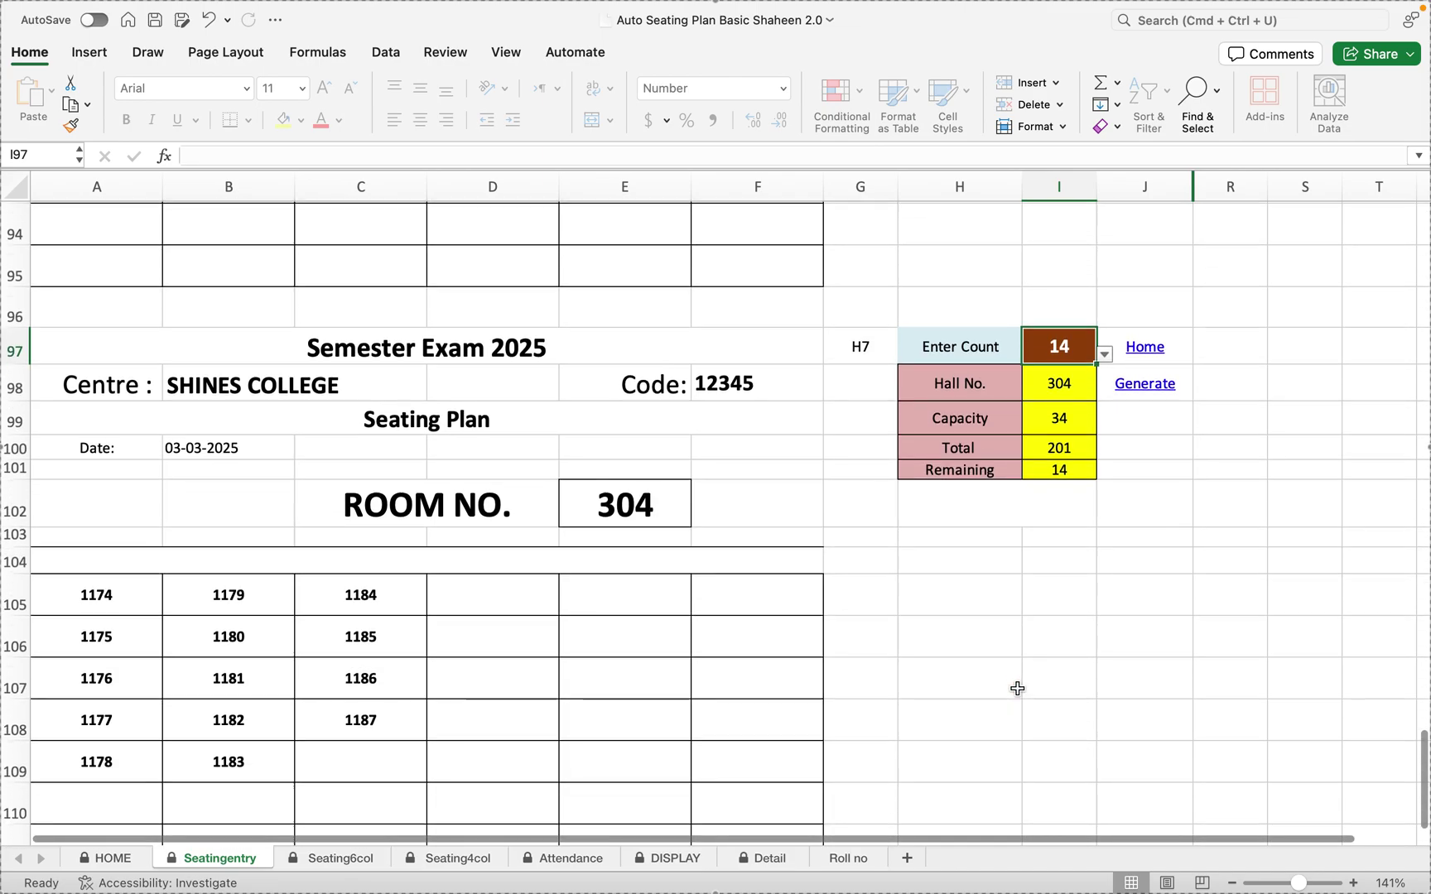
# Set room 304's Enter Count to 28 and check the Remaining value below it.
pyautogui.scroll(8, 1012, 679)
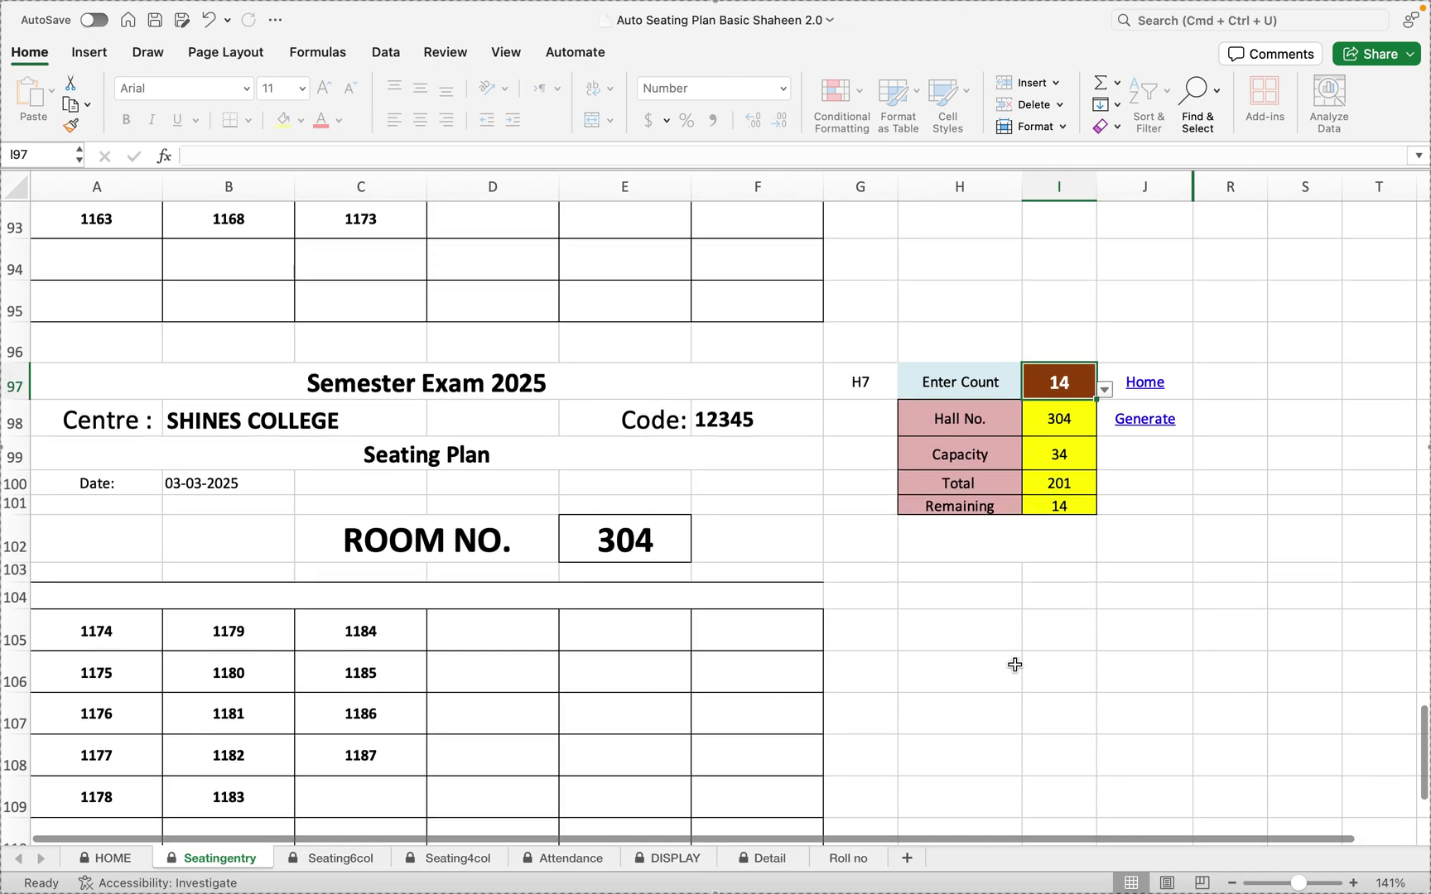
pyautogui.click(1103, 388)
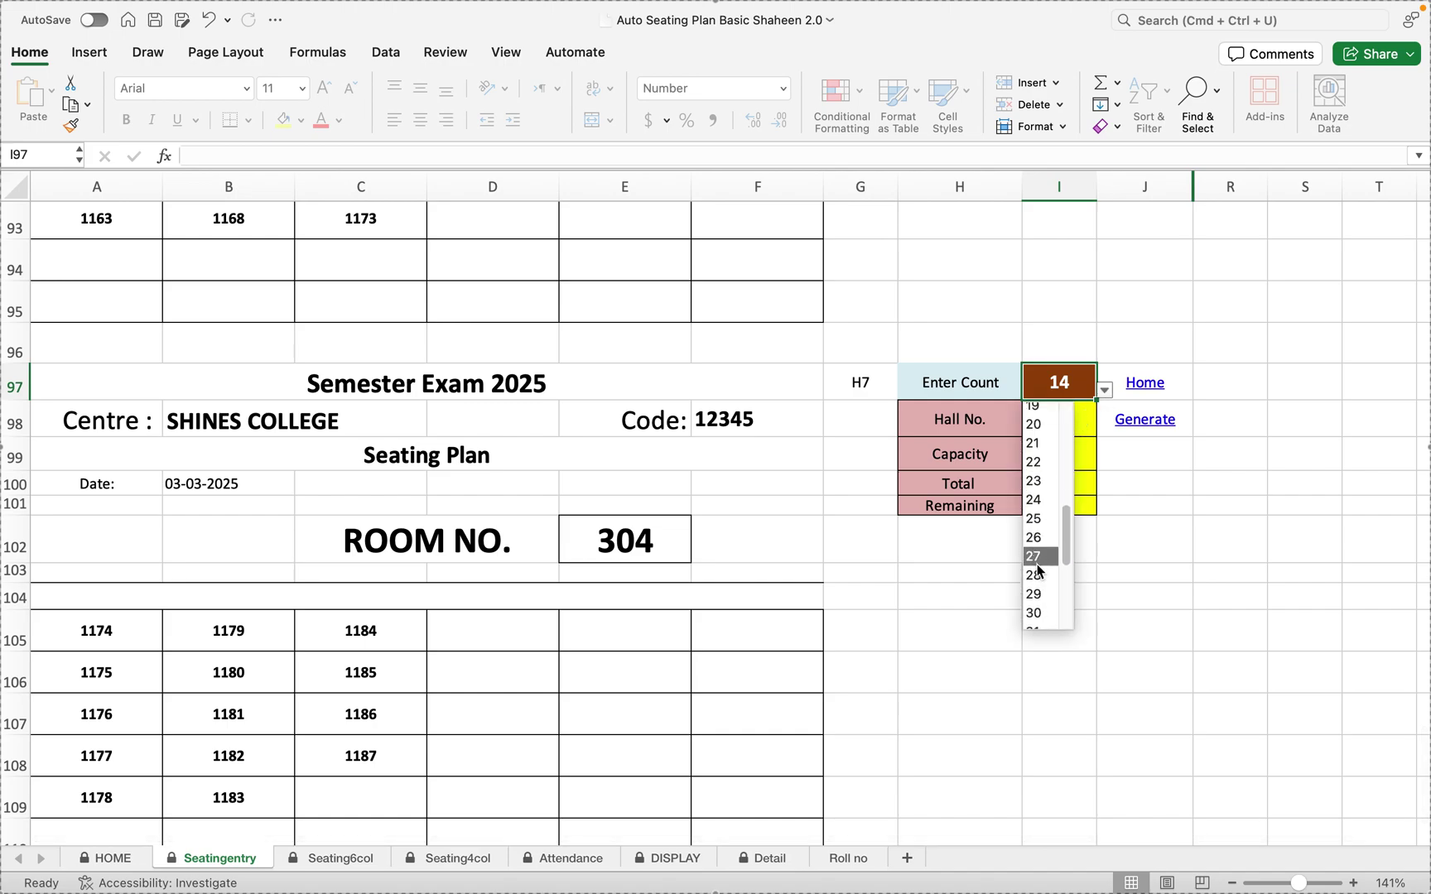
pyautogui.click(1033, 575)
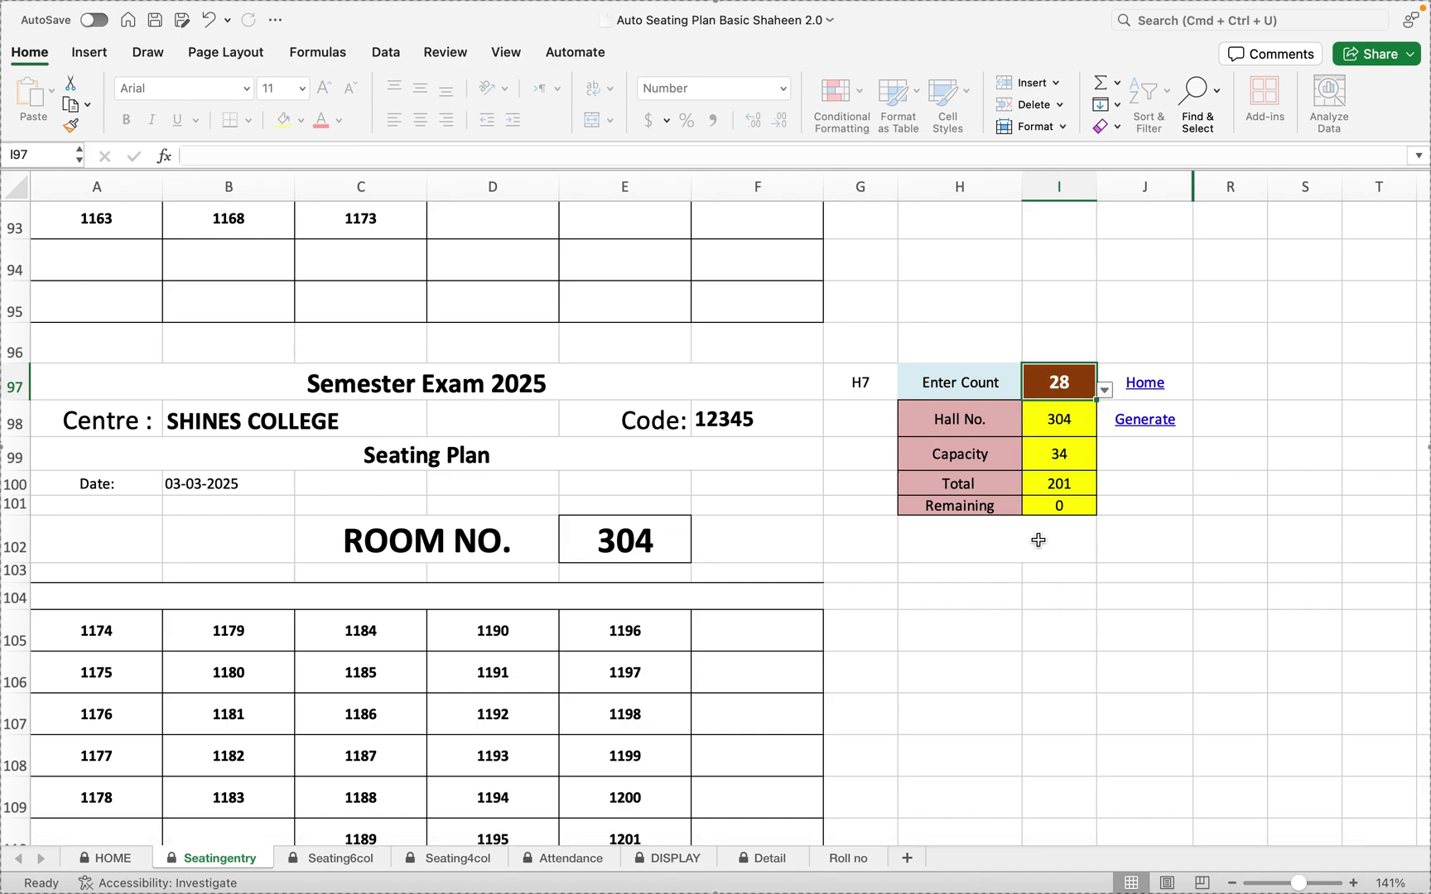
pyautogui.click(1067, 505)
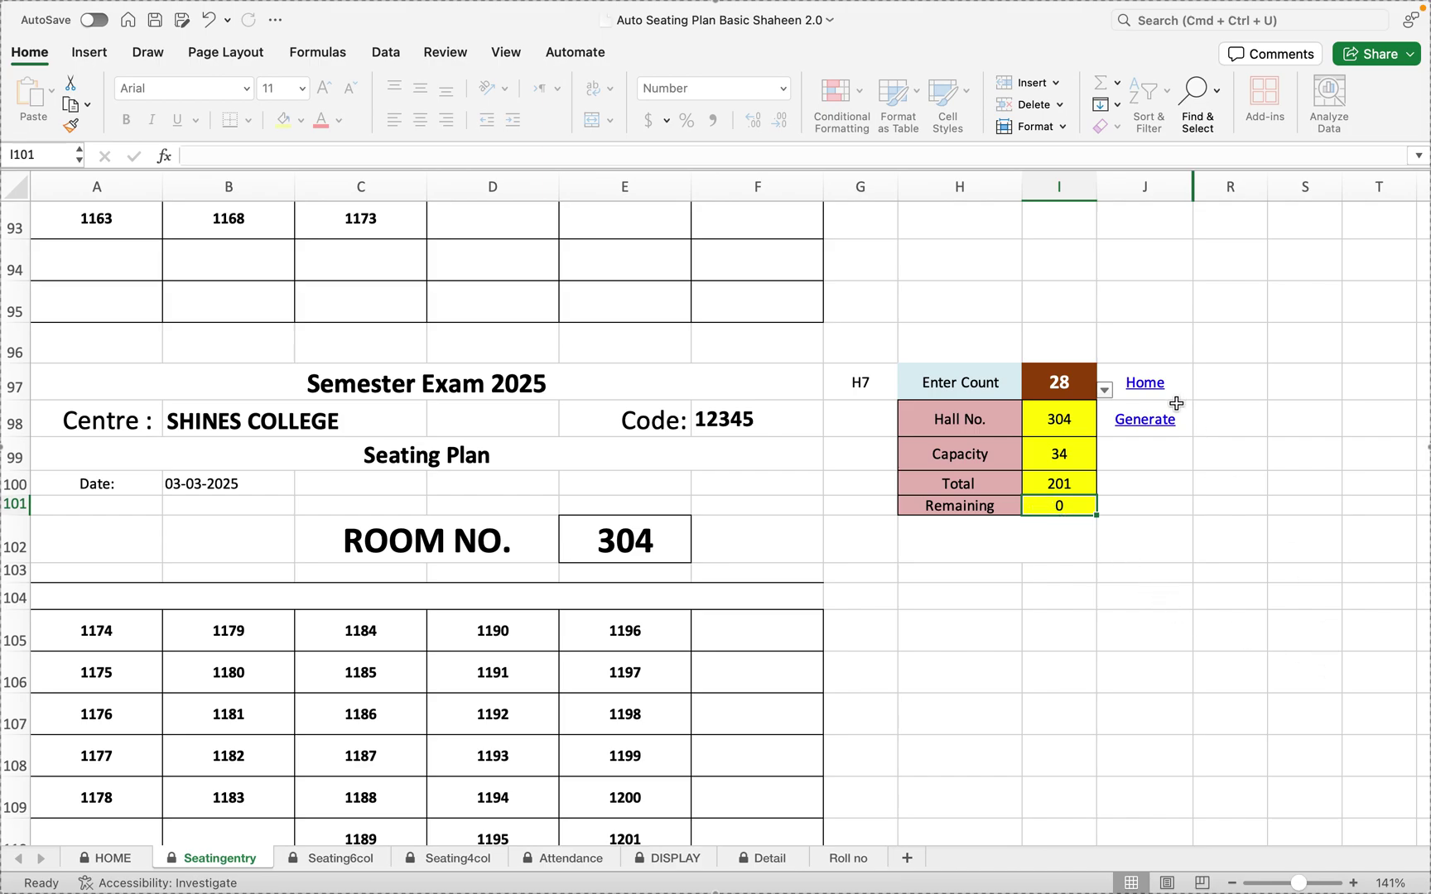
# Generate the six-column seating plan from room 304's entry block and look over room 101's grid.
pyautogui.click(1143, 428)
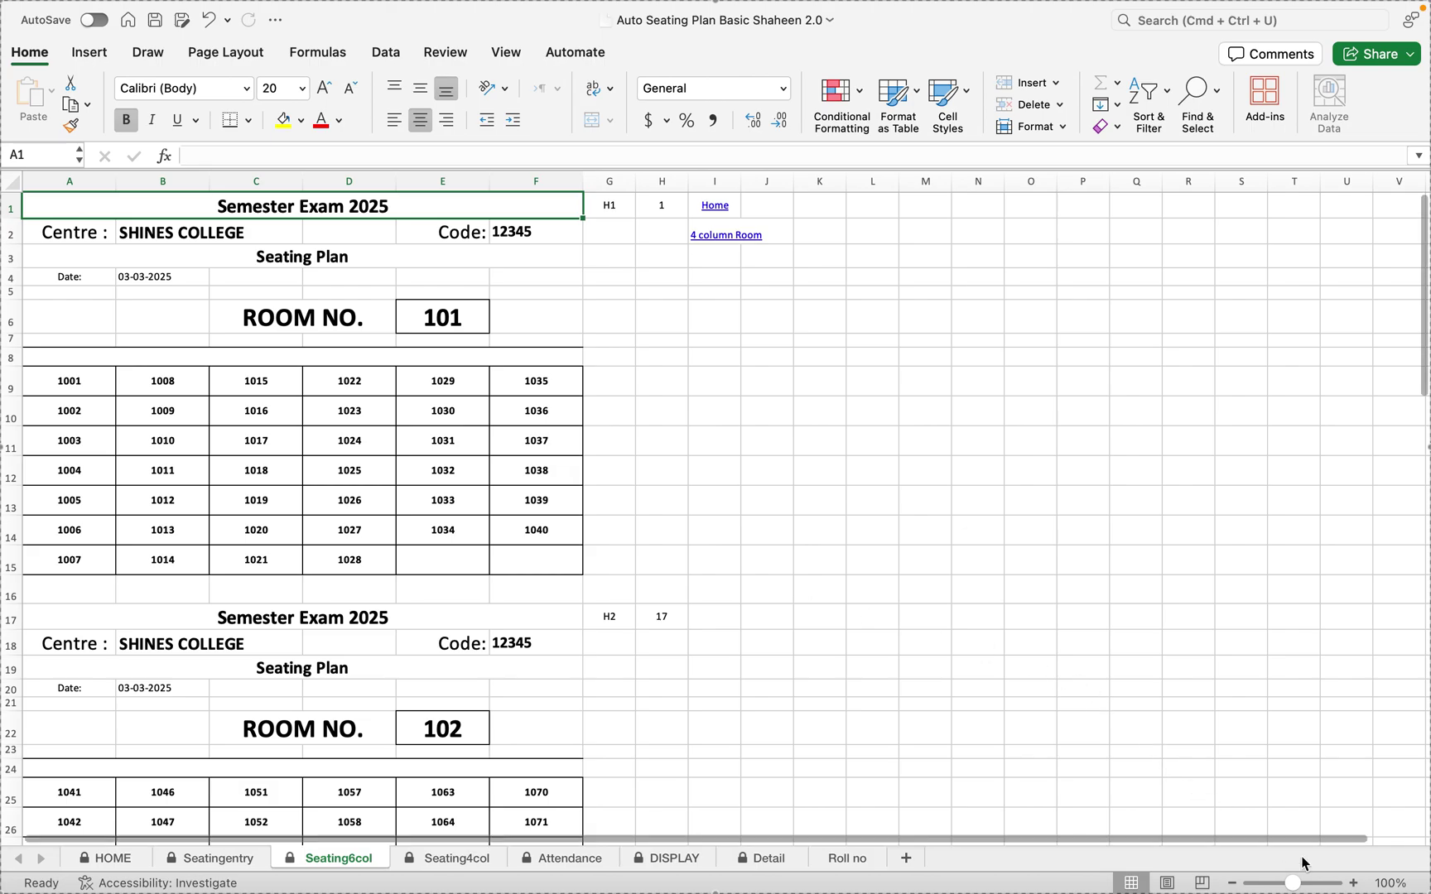
pyautogui.moveTo(1297, 888); pyautogui.dragTo(1302, 886)
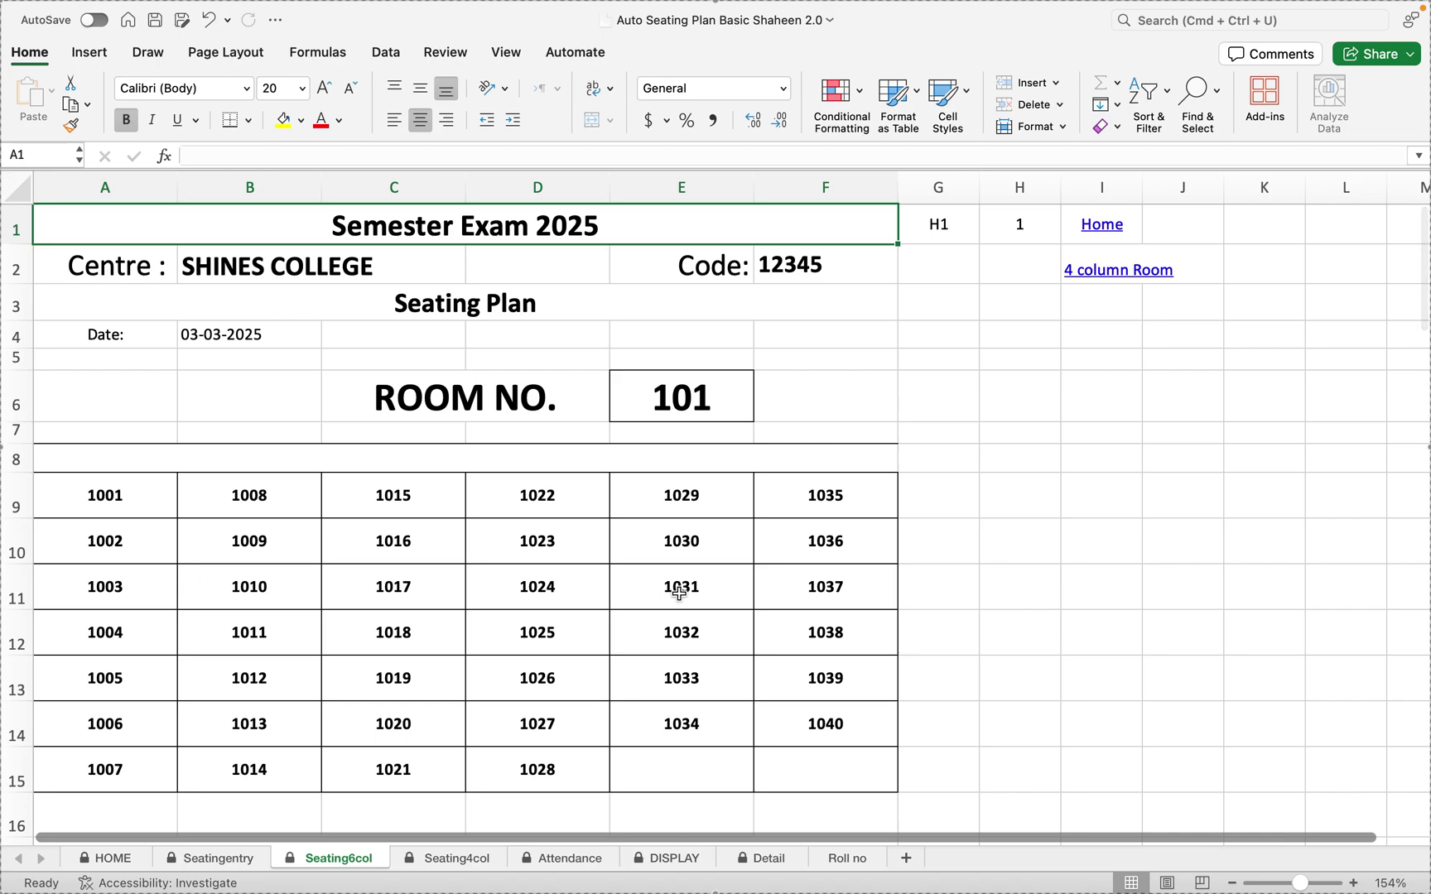
pyautogui.scroll(-1, 679, 593)
pyautogui.scroll(1, 679, 593)
# Open the print output of the six-column seating plan as a PDF in Preview and review its pages full screen.
pyautogui.press('super+p')
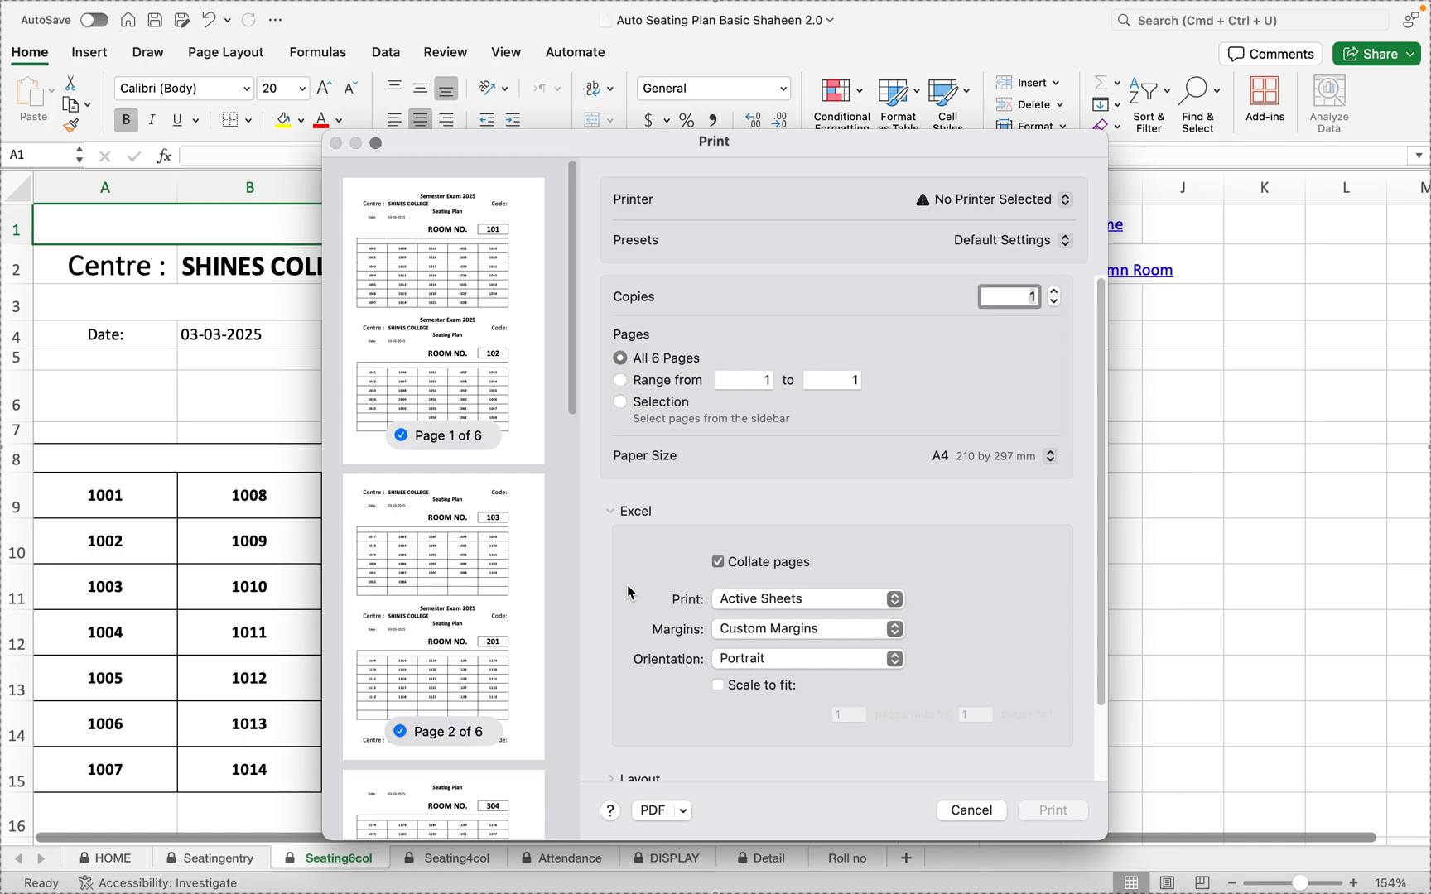
pyautogui.click(683, 811)
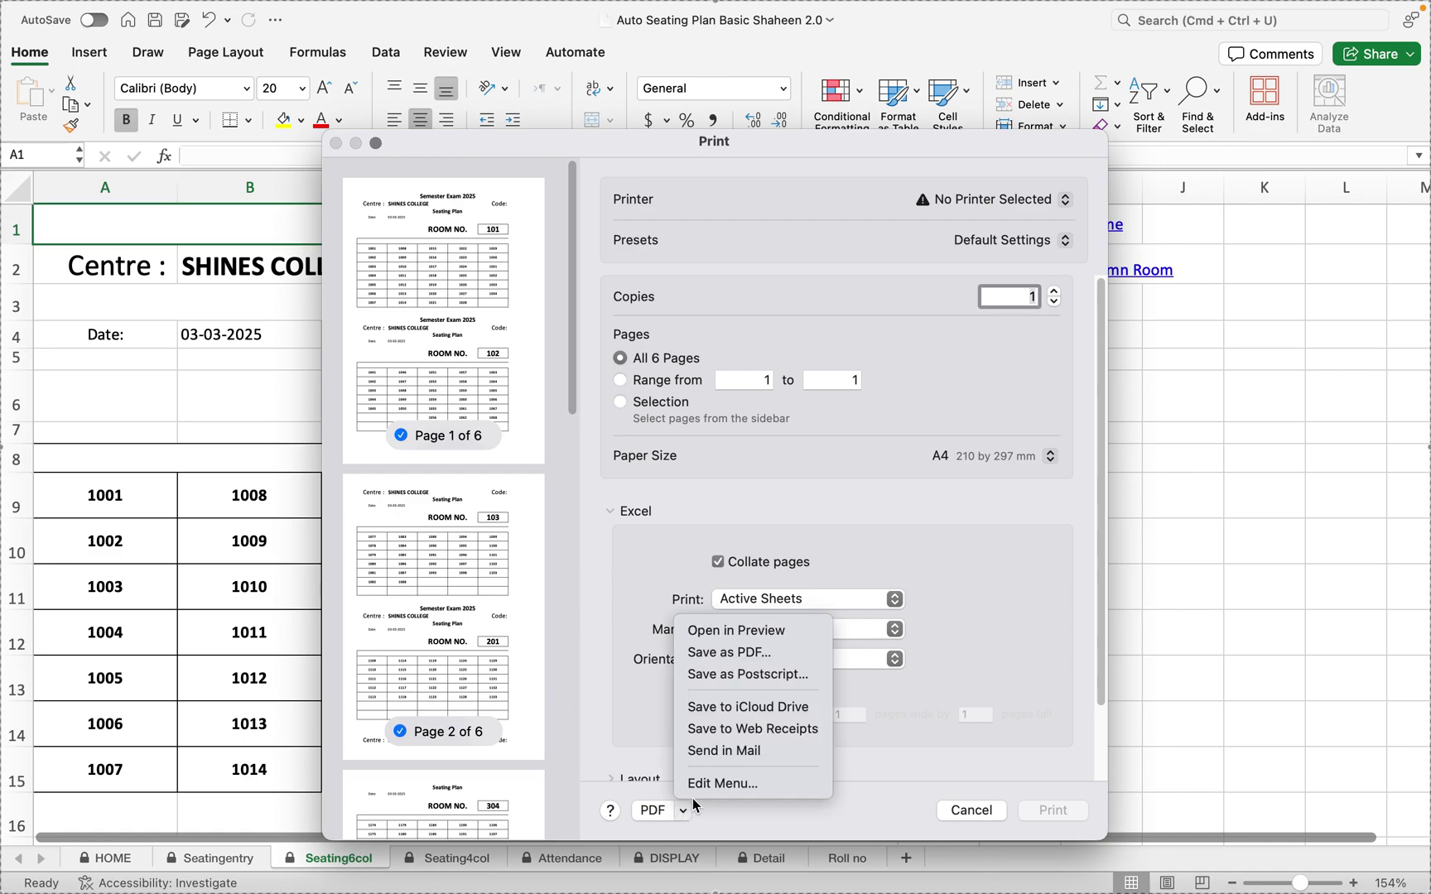
pyautogui.click(739, 630)
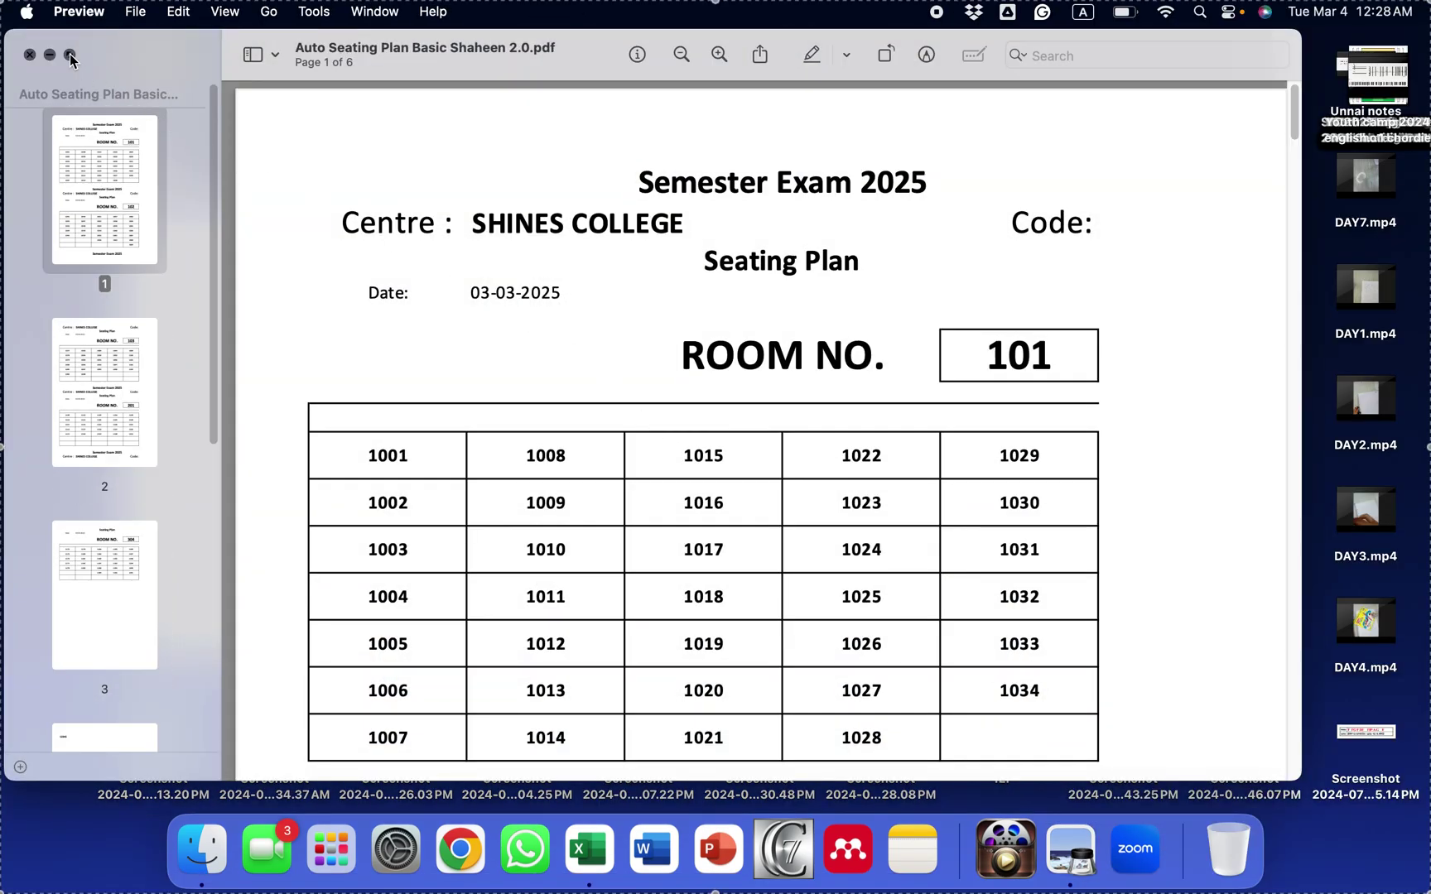
pyautogui.click(70, 55)
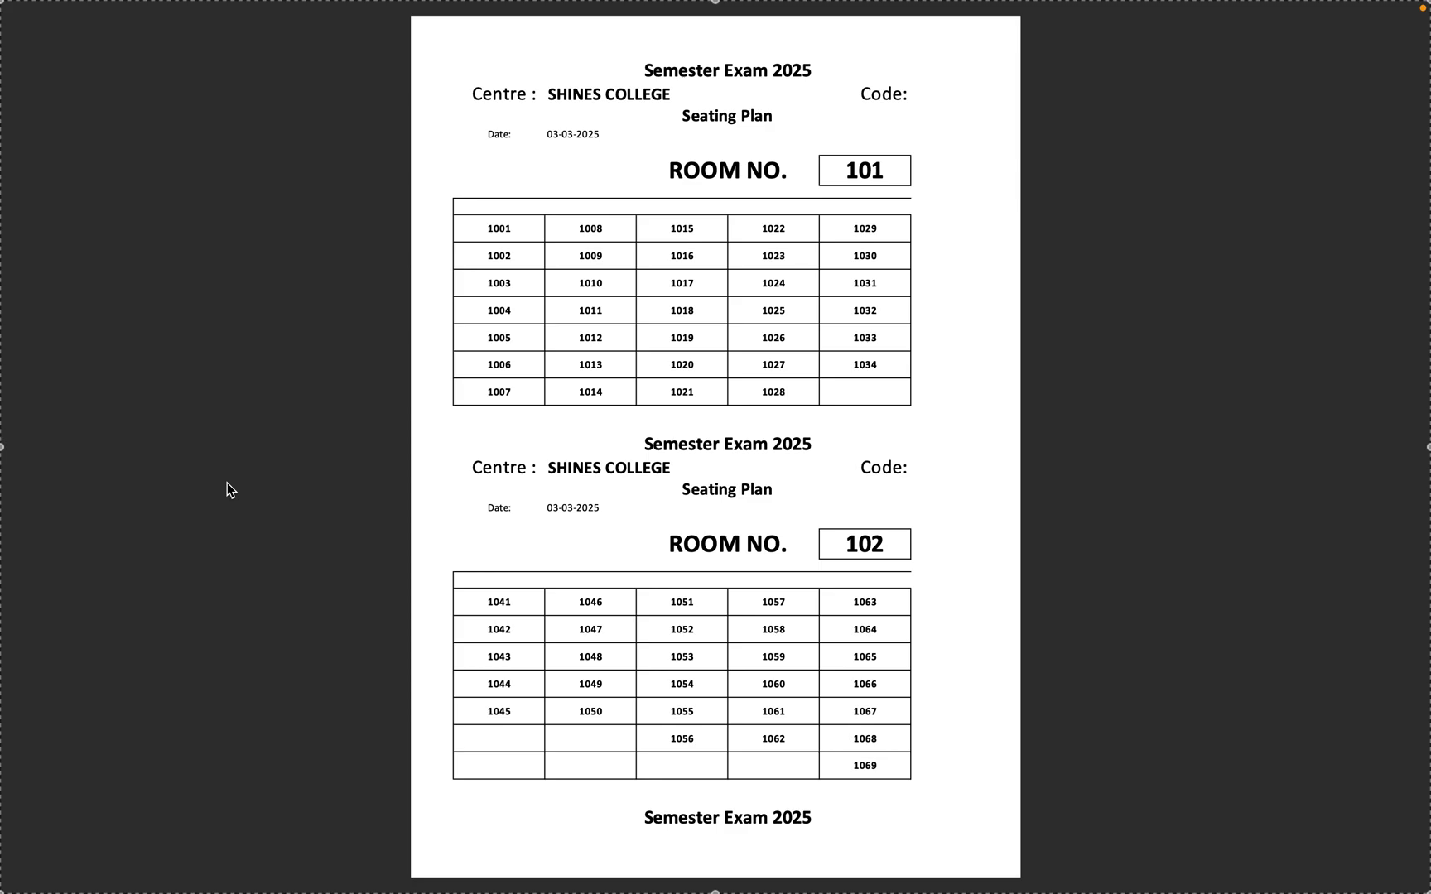
pyautogui.scroll(-2, 226, 482)
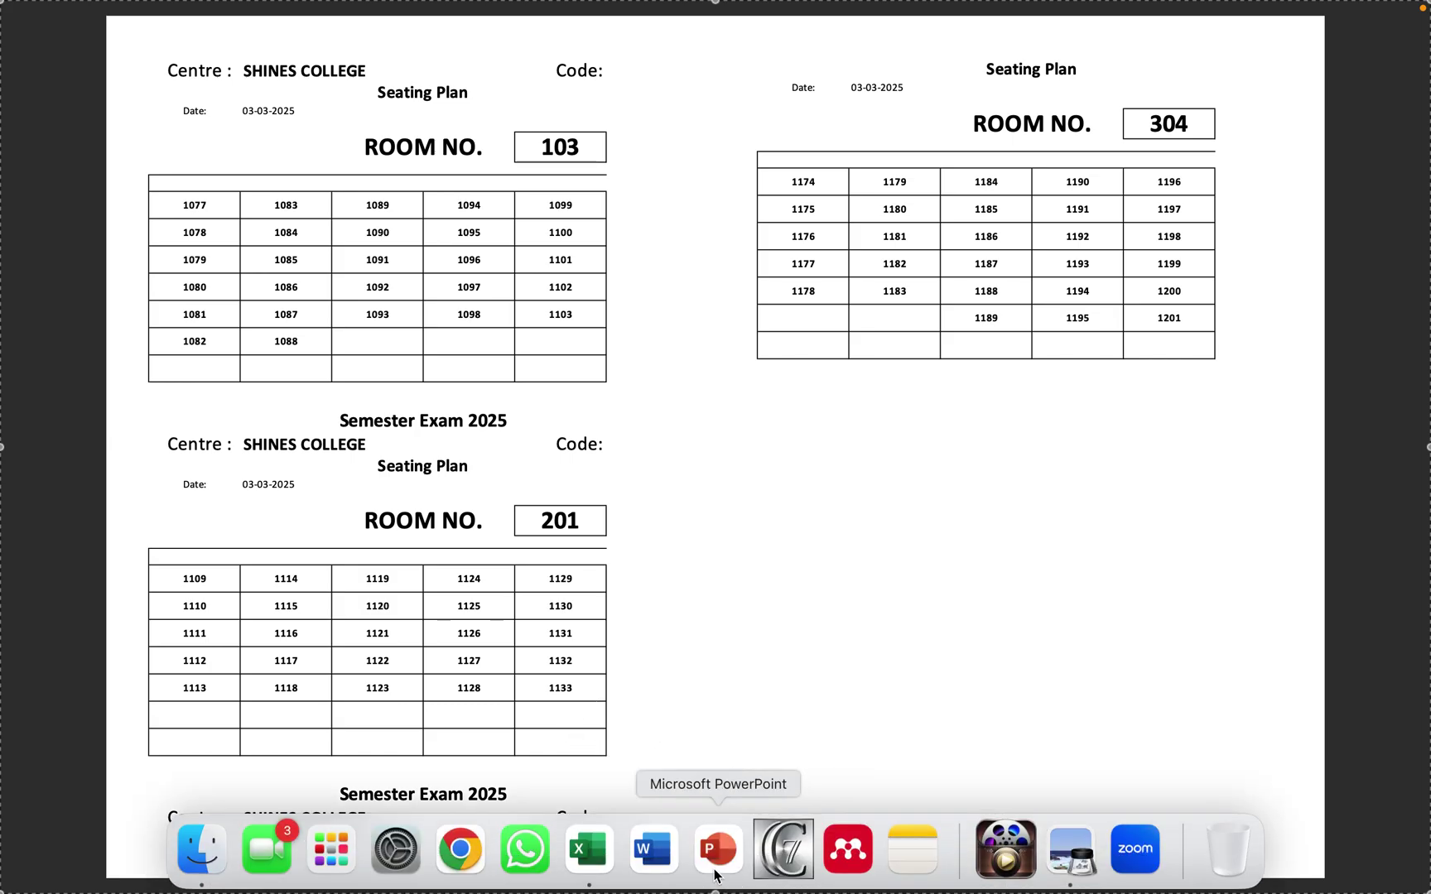
# Switch back to Excel, show the page breaks of the Seating6col sheet and move the vertical break to the outer edge of column F.
pyautogui.click(590, 879)
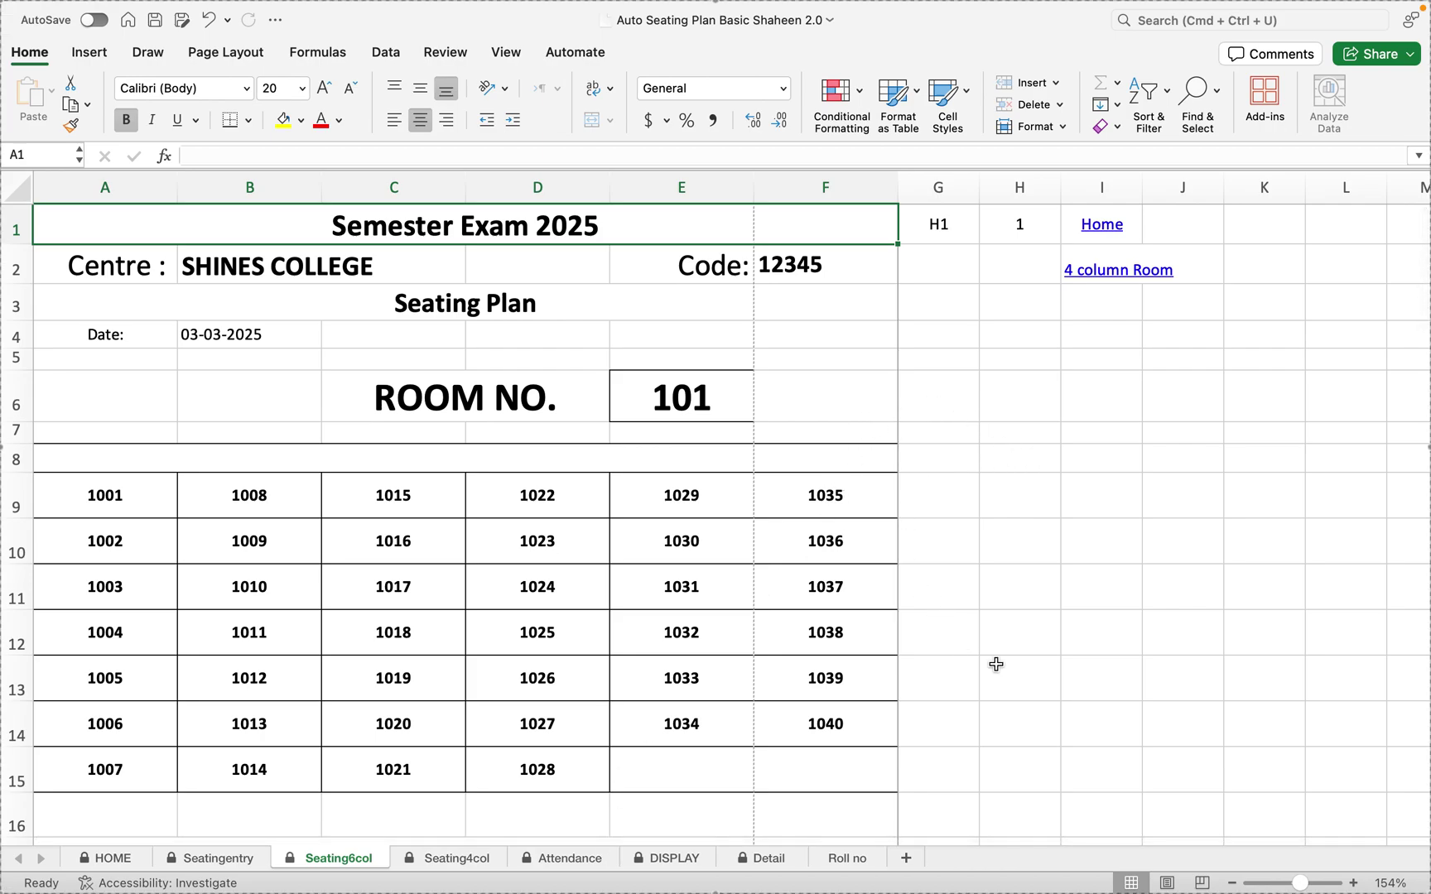
pyautogui.click(1202, 883)
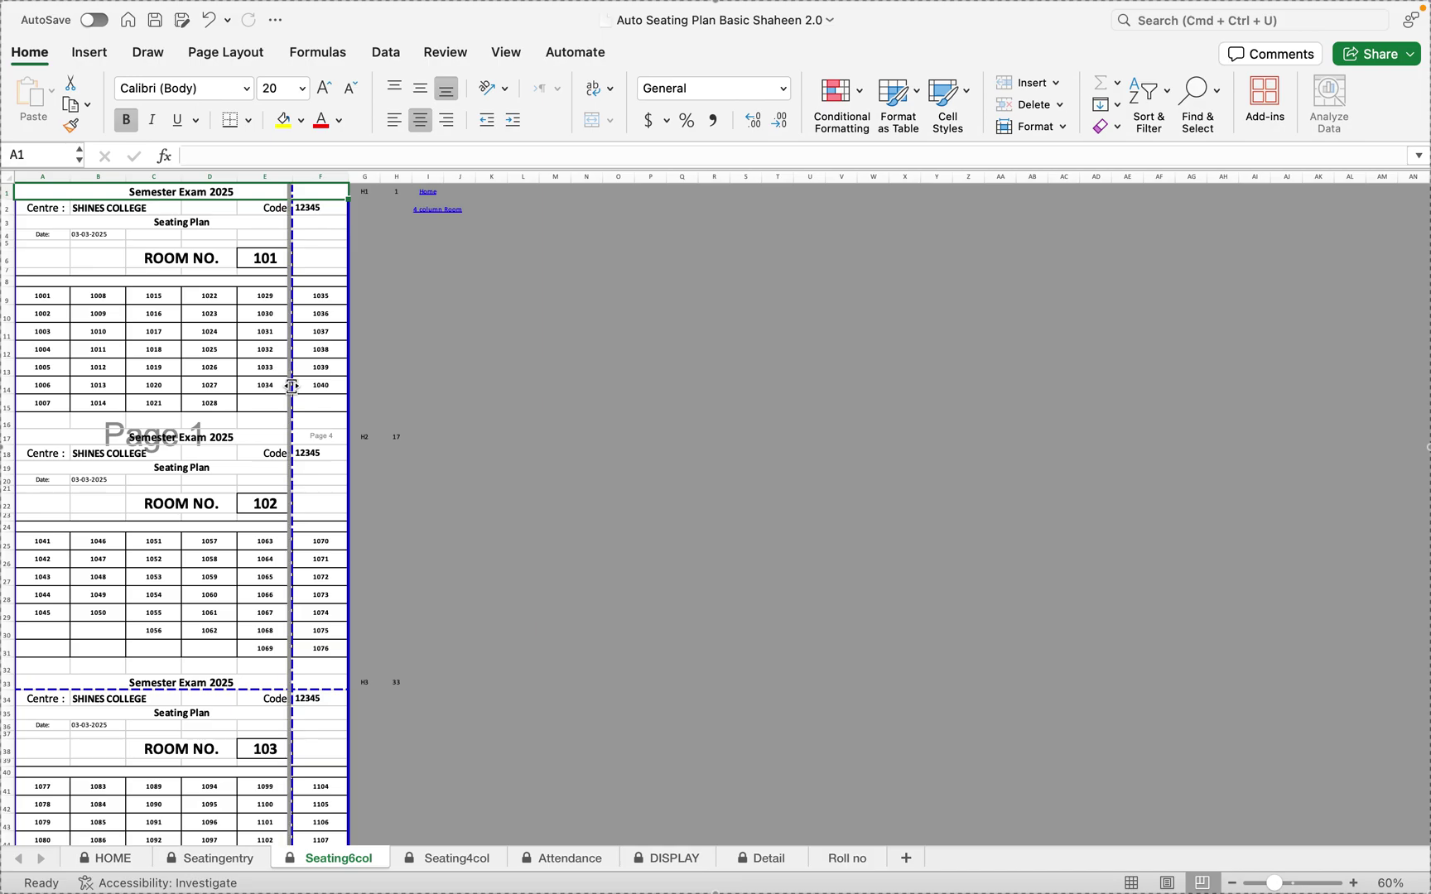
pyautogui.moveTo(292, 388); pyautogui.dragTo(348, 388)
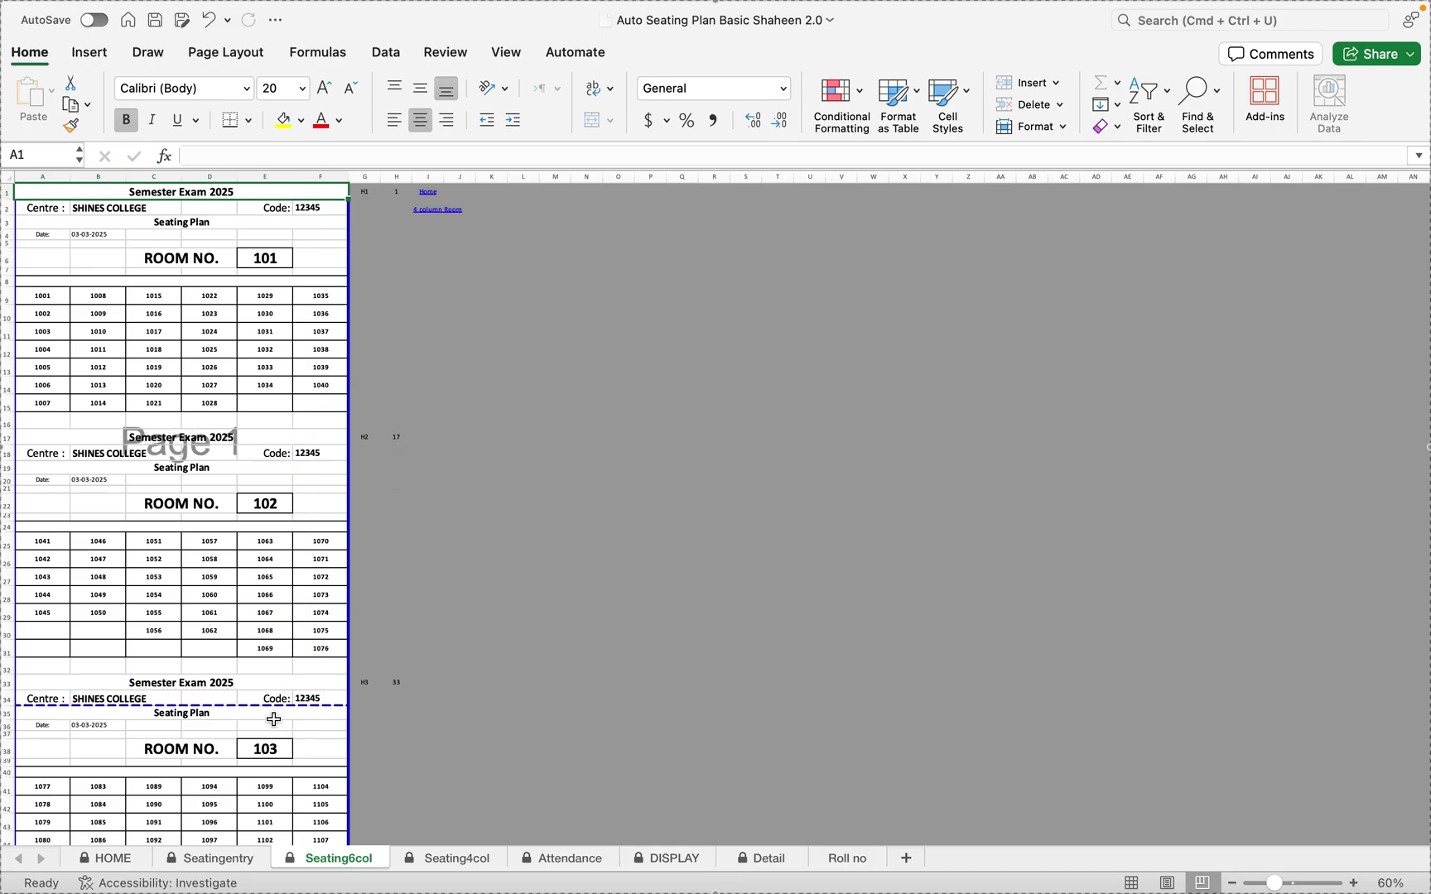
# Move the horizontal page breaks so that pages start at row 33 for room 103 and row 65 for room 304.
pyautogui.moveTo(254, 705); pyautogui.dragTo(251, 679)
pyautogui.scroll(-2, 268, 699)
pyautogui.scroll(-10, 267, 700)
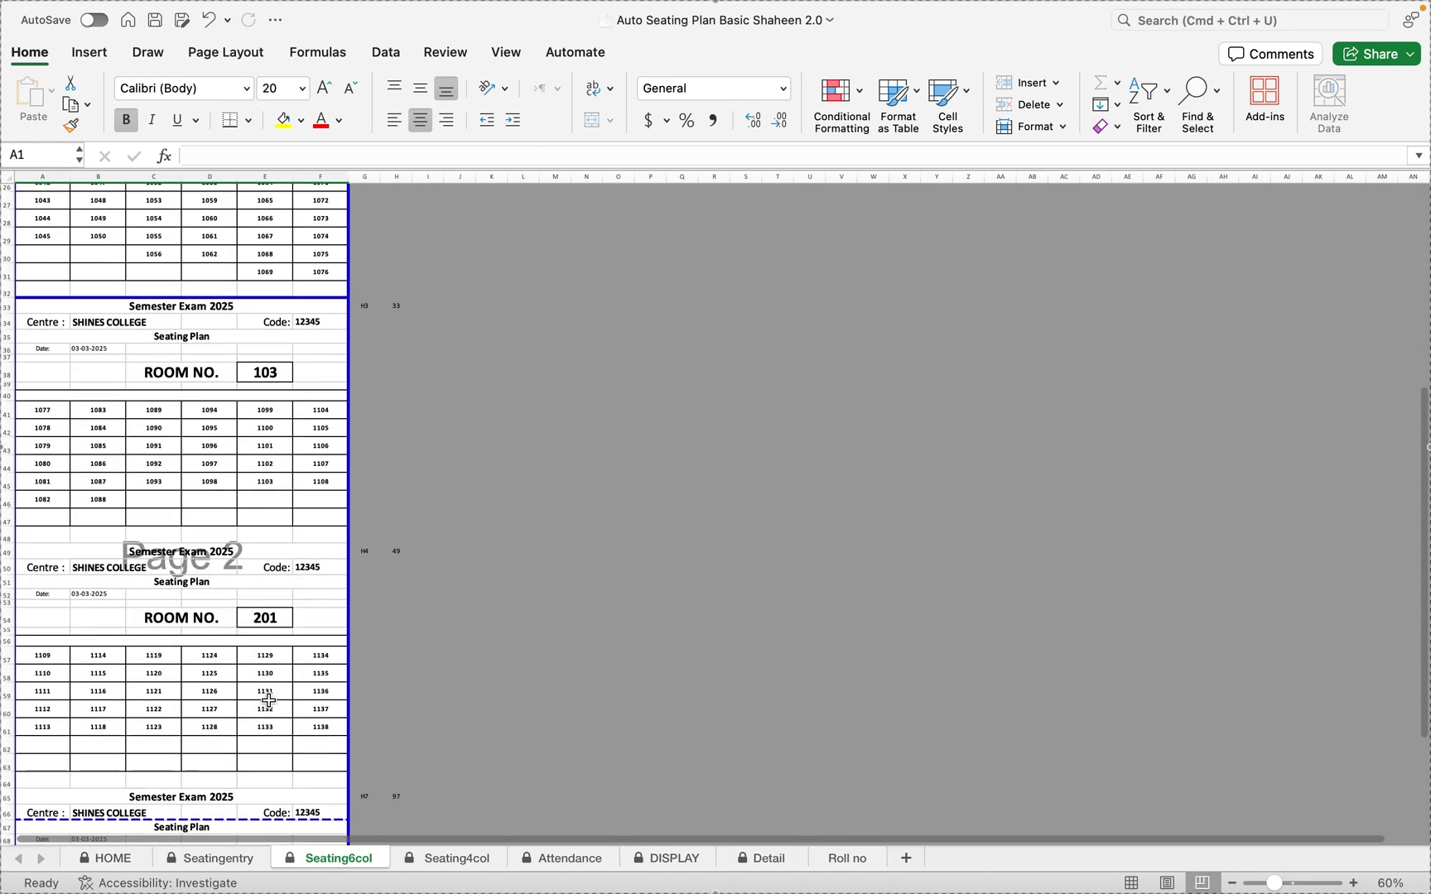
pyautogui.moveTo(245, 585); pyautogui.dragTo(248, 563)
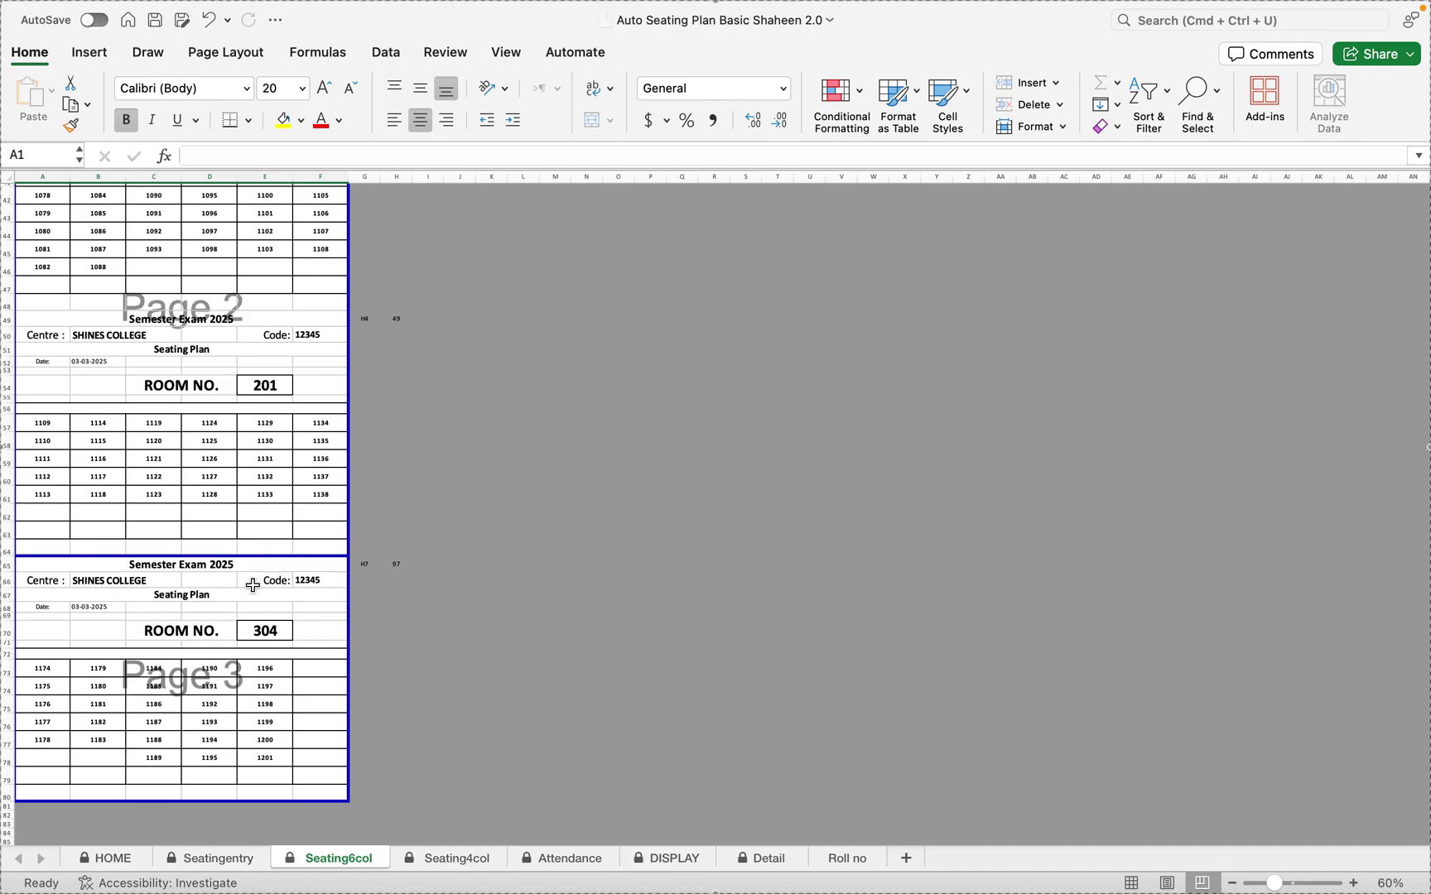
pyautogui.scroll(12, 488, 630)
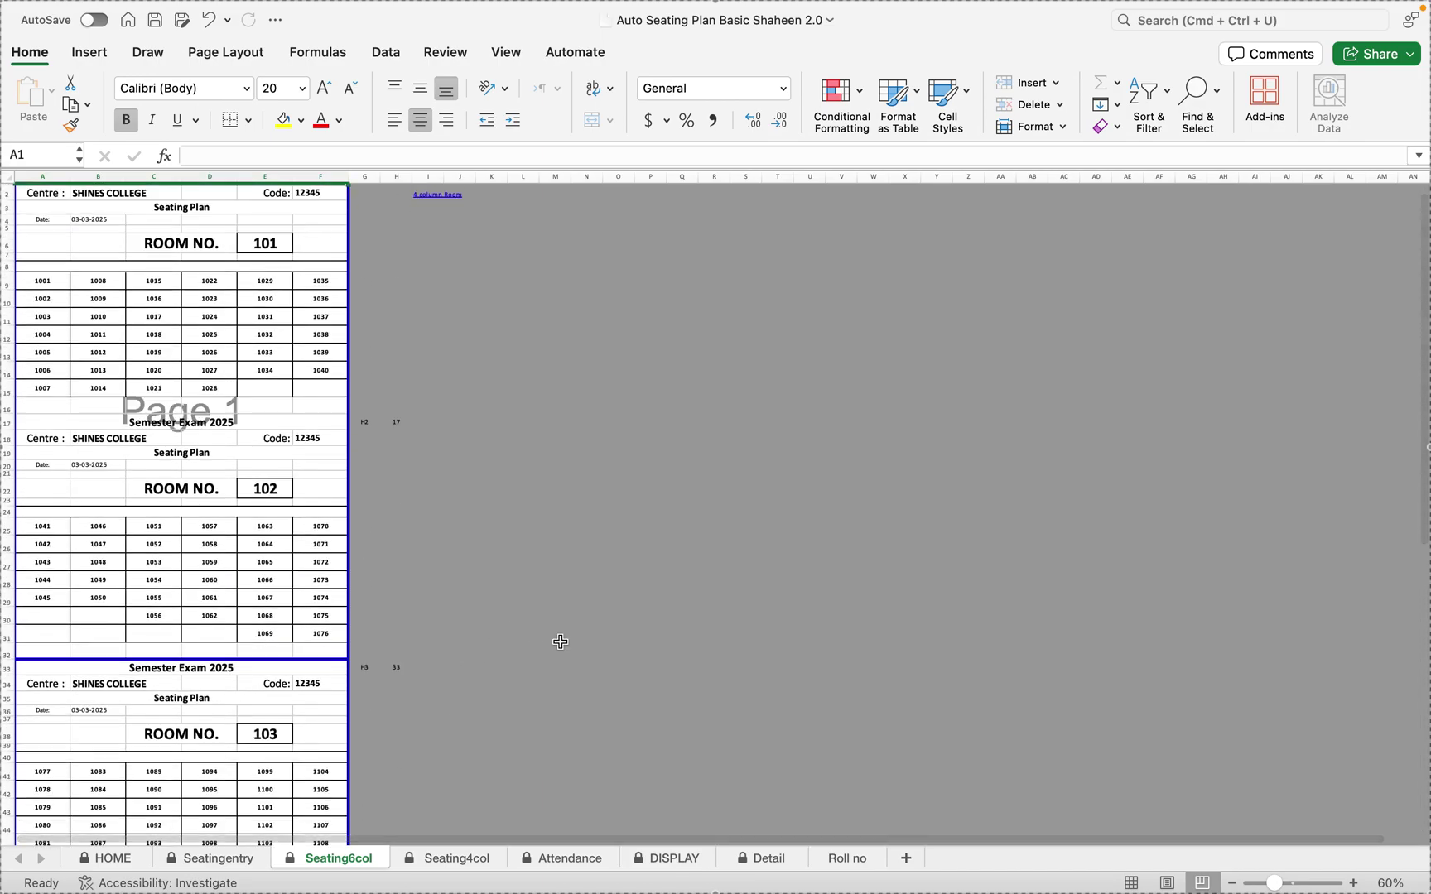
# Open the print output of the re-paginated six-column seating plan as a PDF in Preview and page through it full screen.
pyautogui.press('super+p')
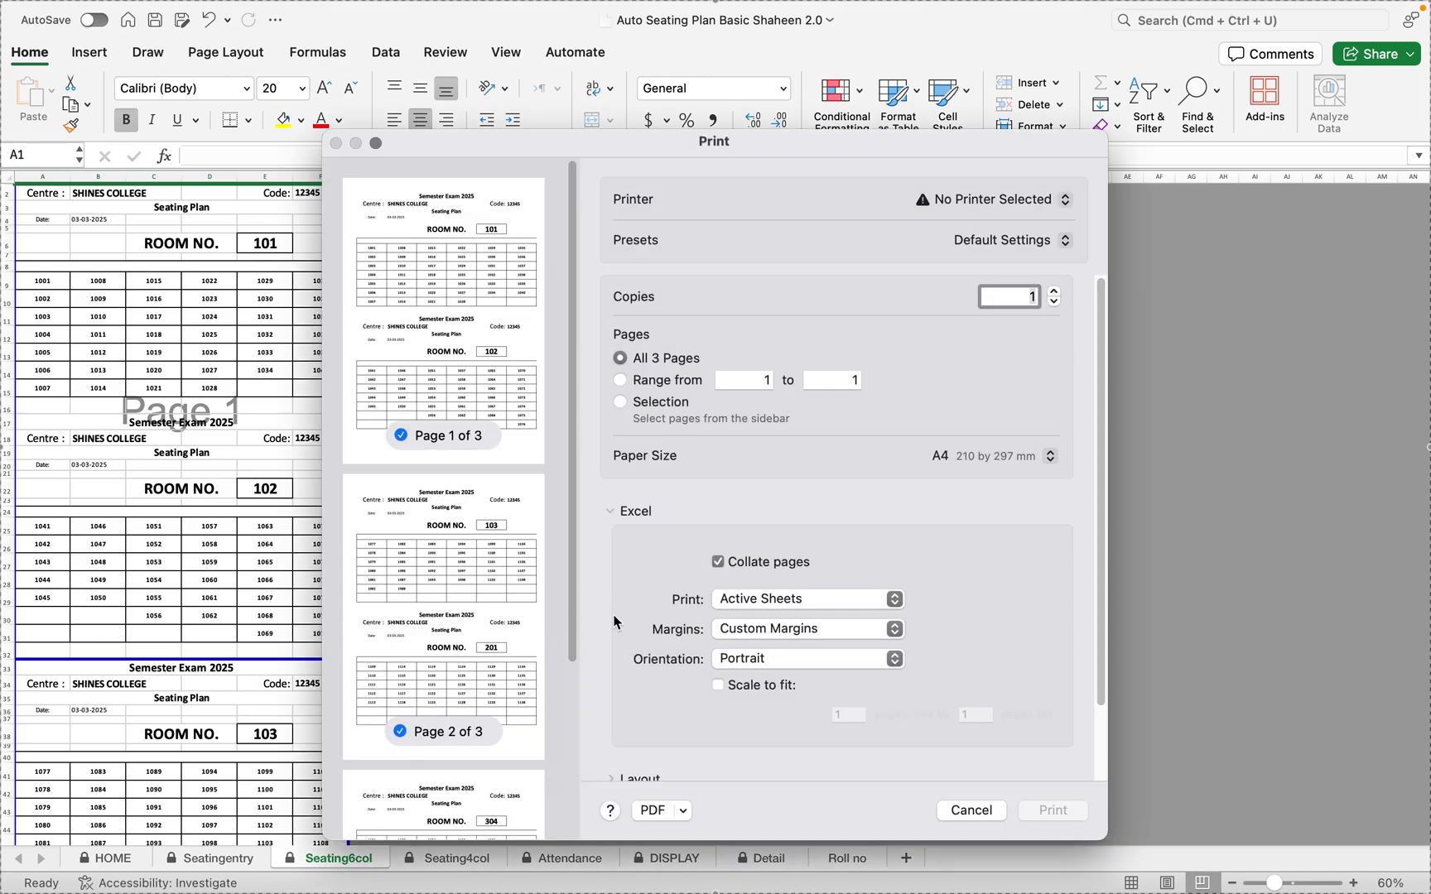
pyautogui.click(684, 812)
pyautogui.click(736, 629)
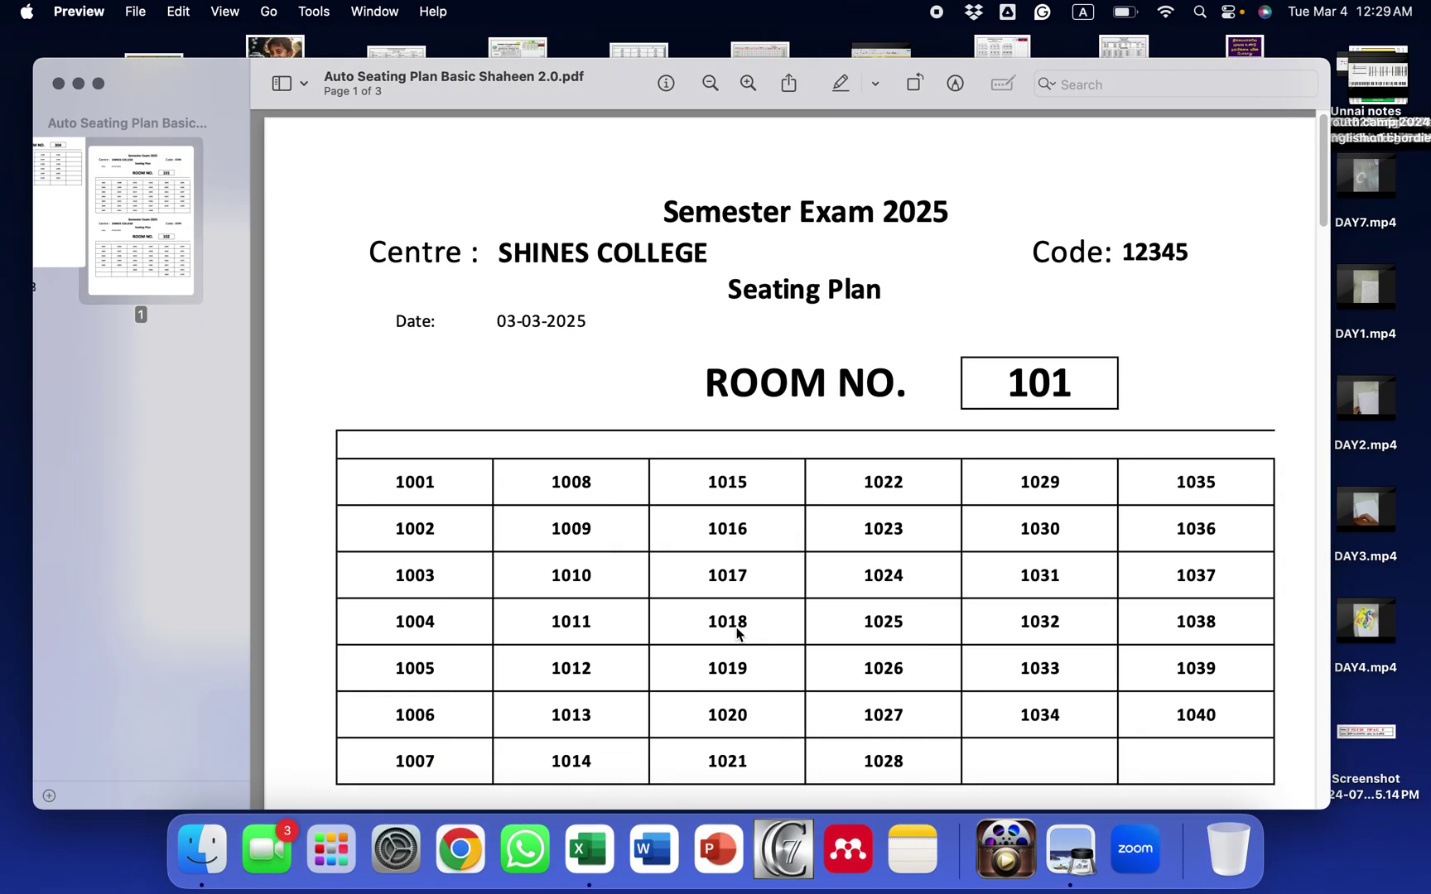
pyautogui.click(99, 84)
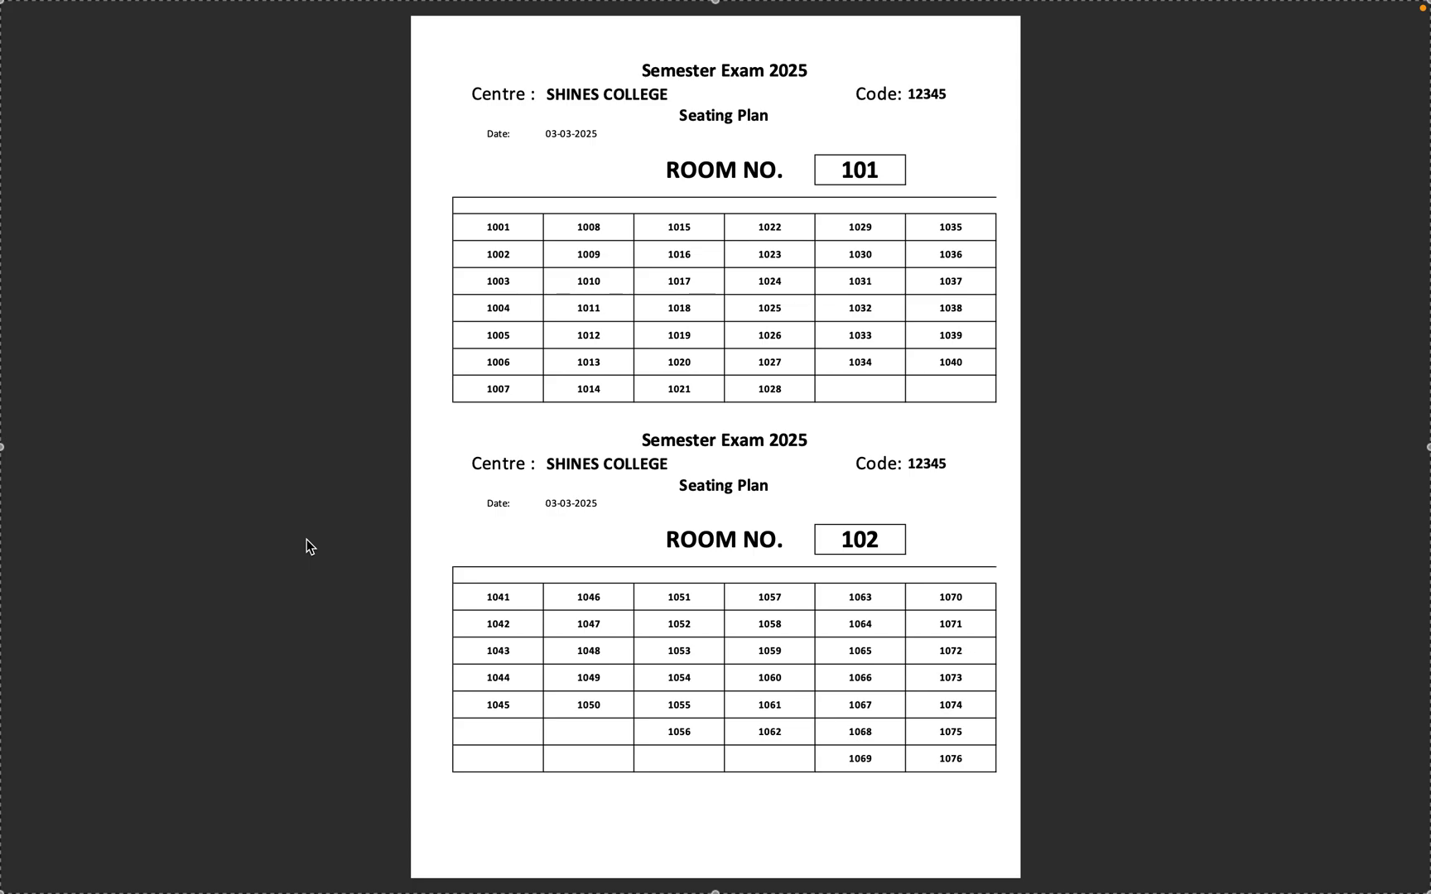
pyautogui.press('Right')
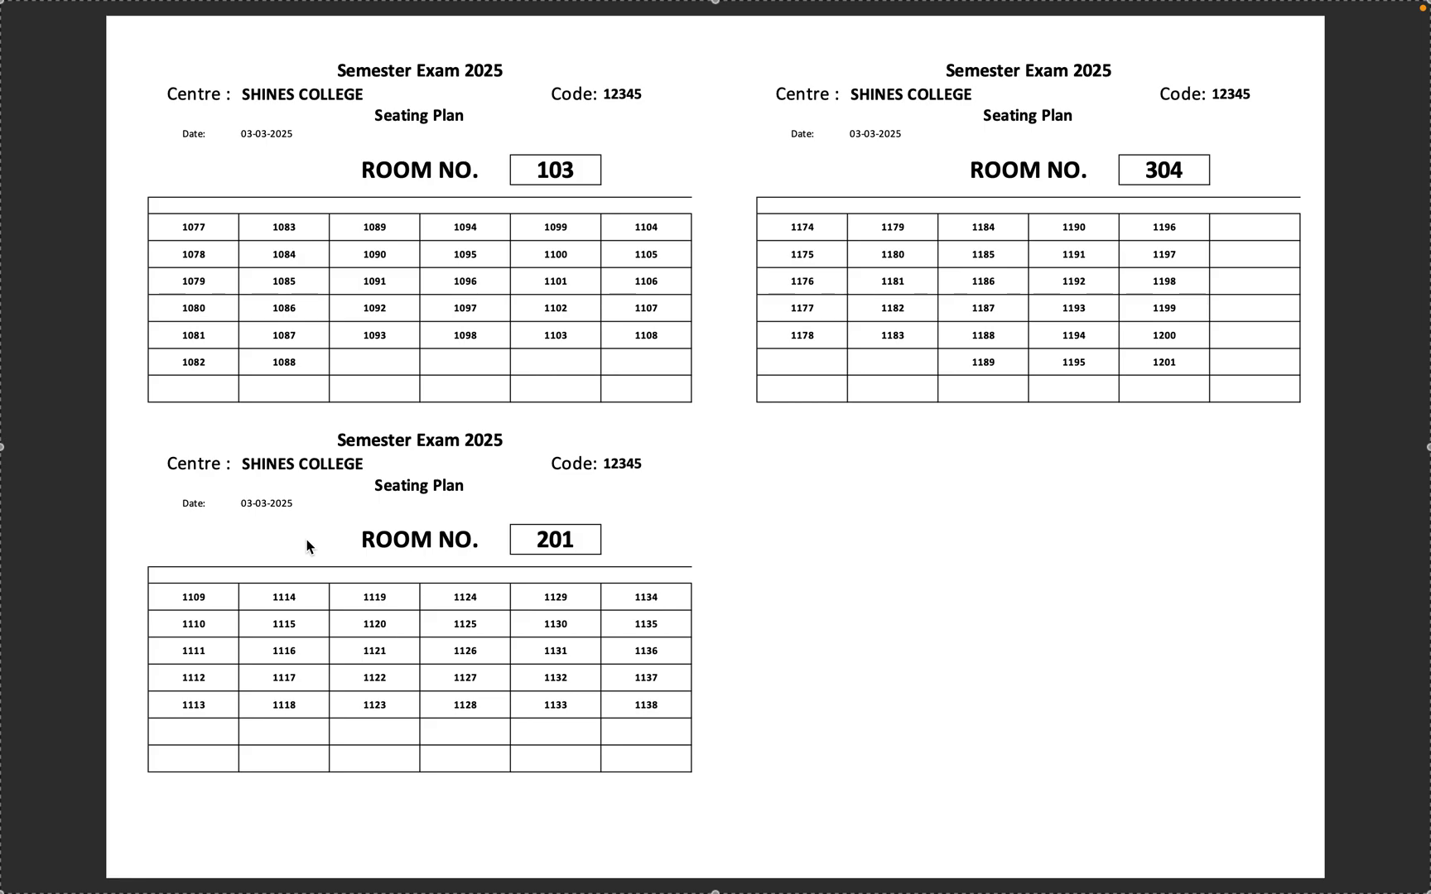
pyautogui.press('Right')
# Switch the PDF to Single Page display and review each page through room 304's seating plan.
pyautogui.moveTo(394, 4)
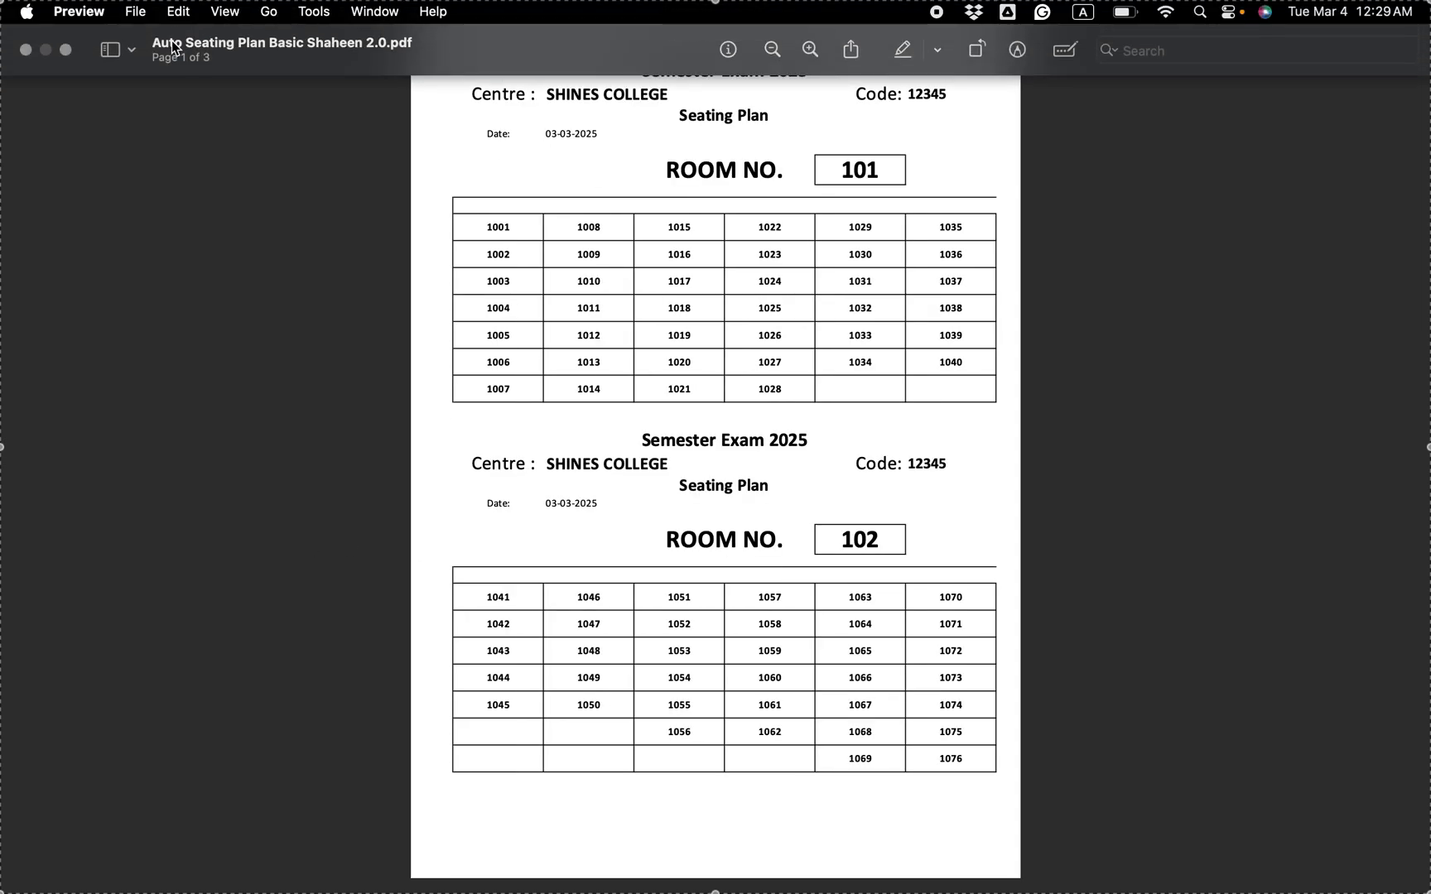
pyautogui.click(135, 49)
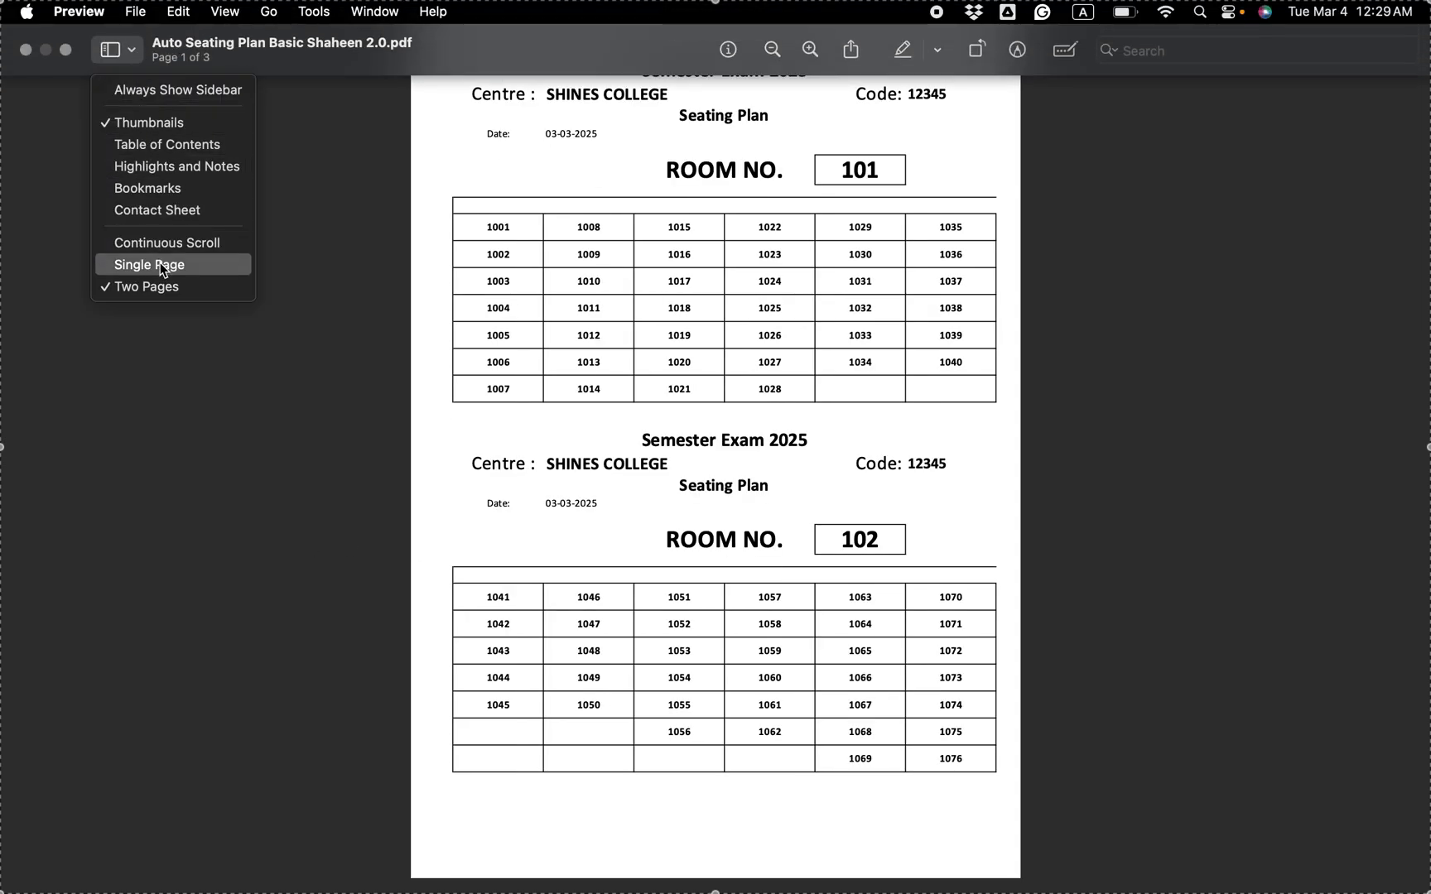
pyautogui.click(171, 444)
pyautogui.press('Down')
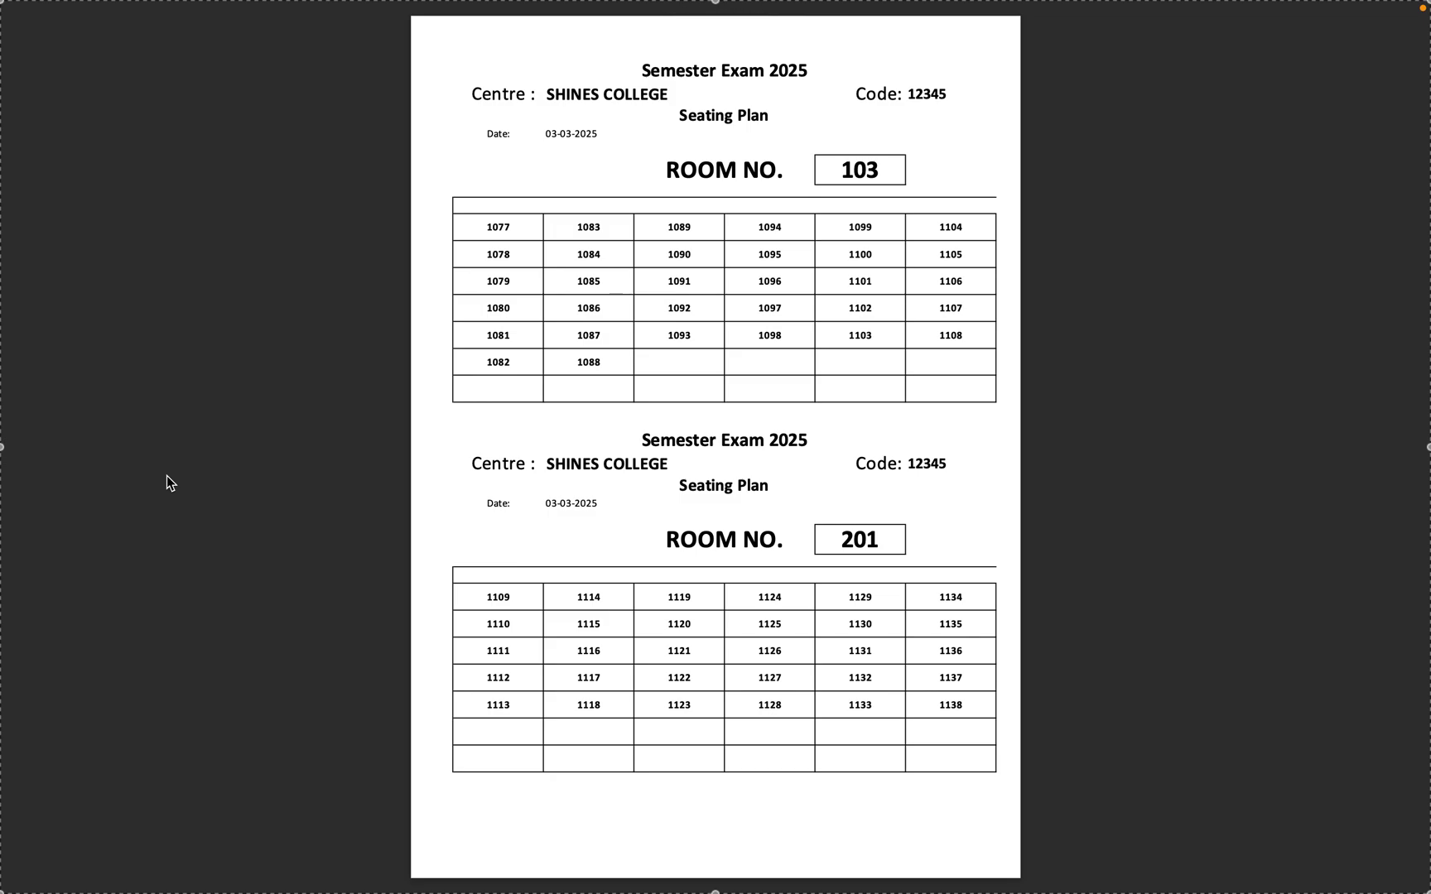
pyautogui.press('Down')
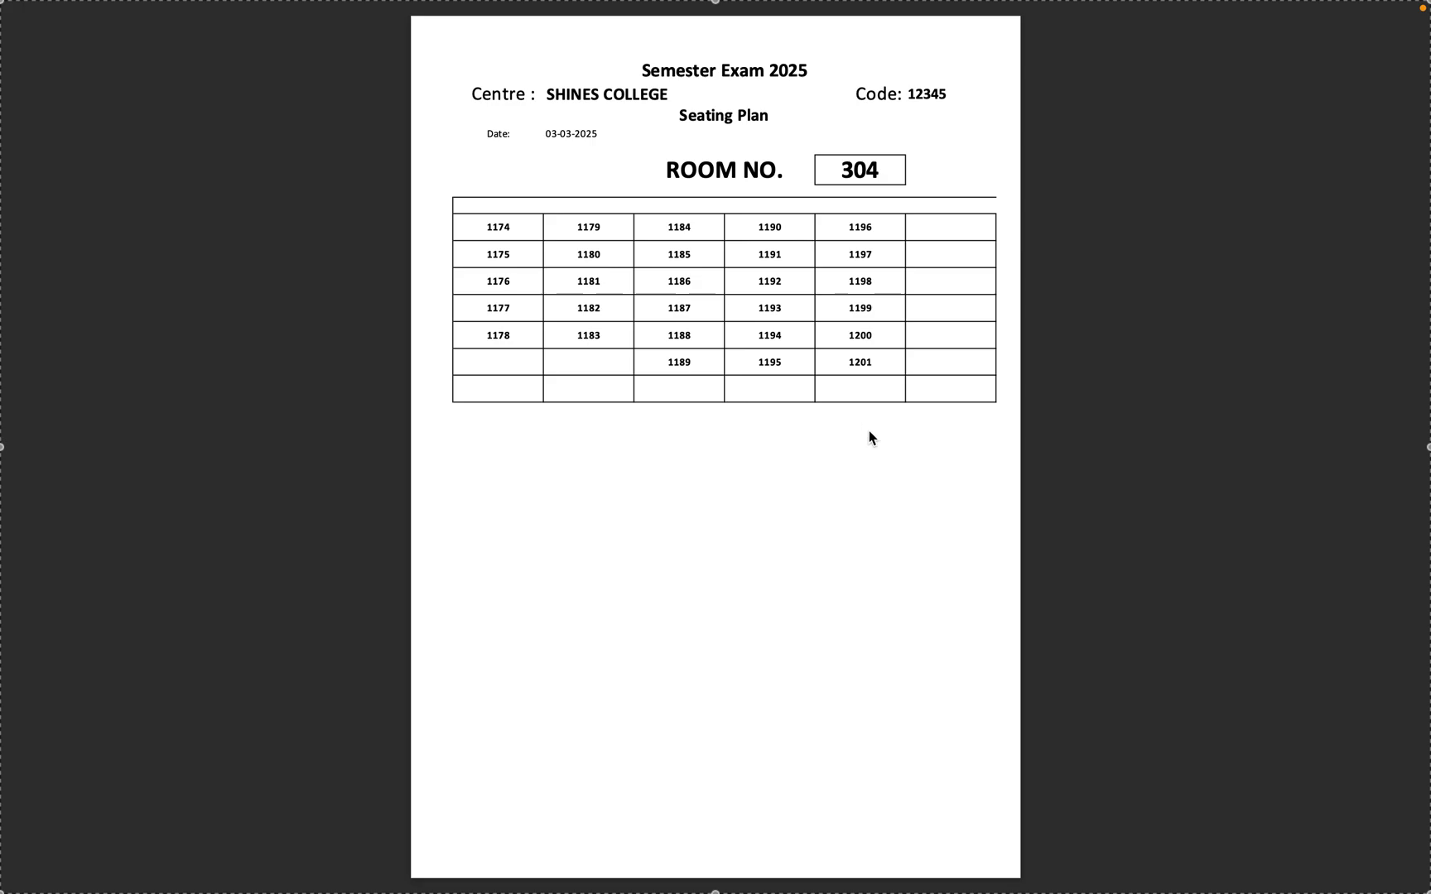
# Switch back to Excel, return the Seating6col sheet to Normal view and go to the four-column seating plan.
pyautogui.moveTo(785, 893)
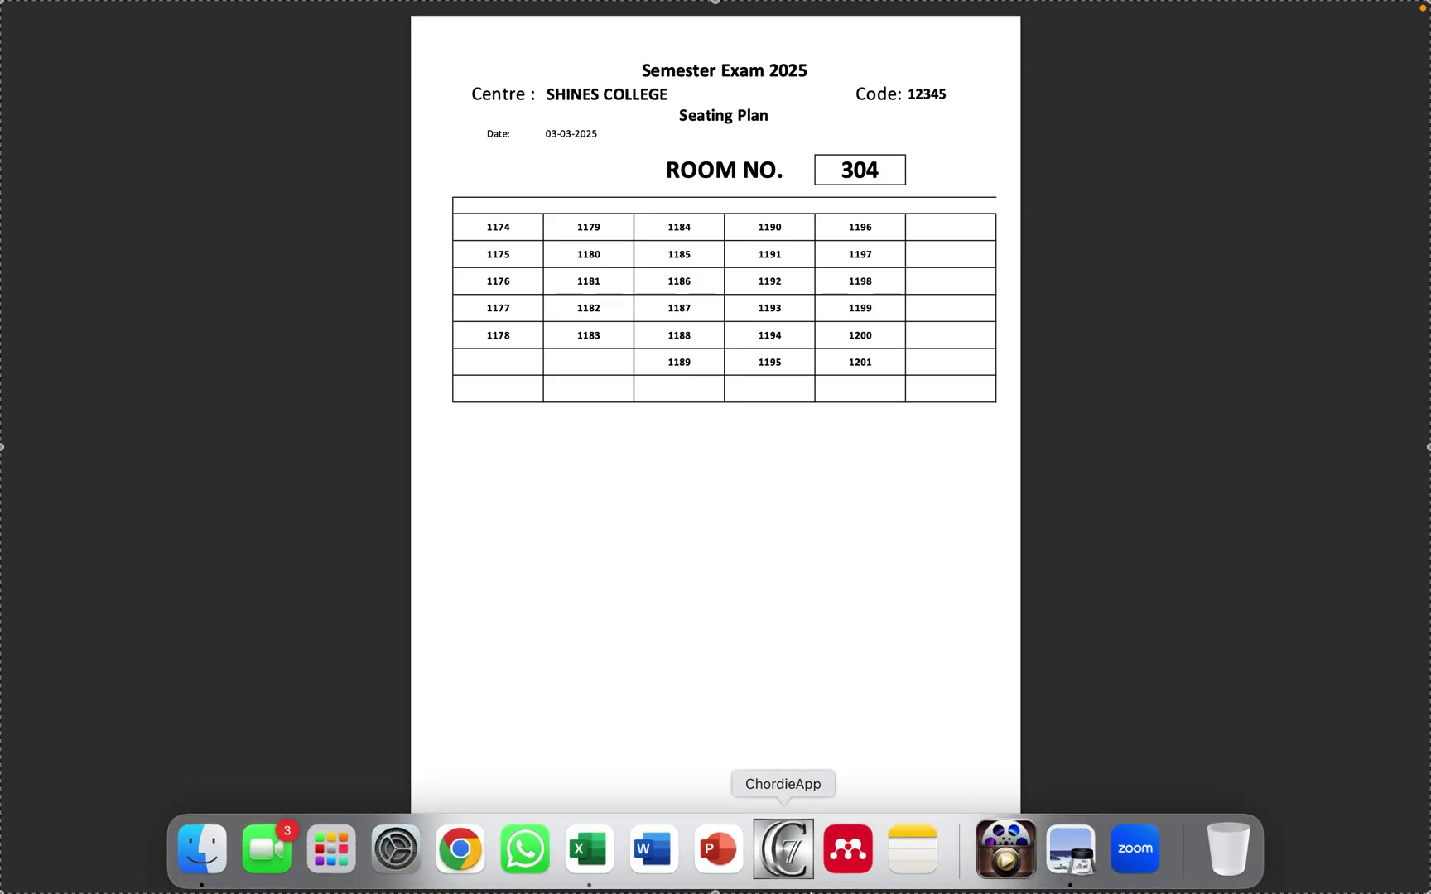
pyautogui.click(589, 849)
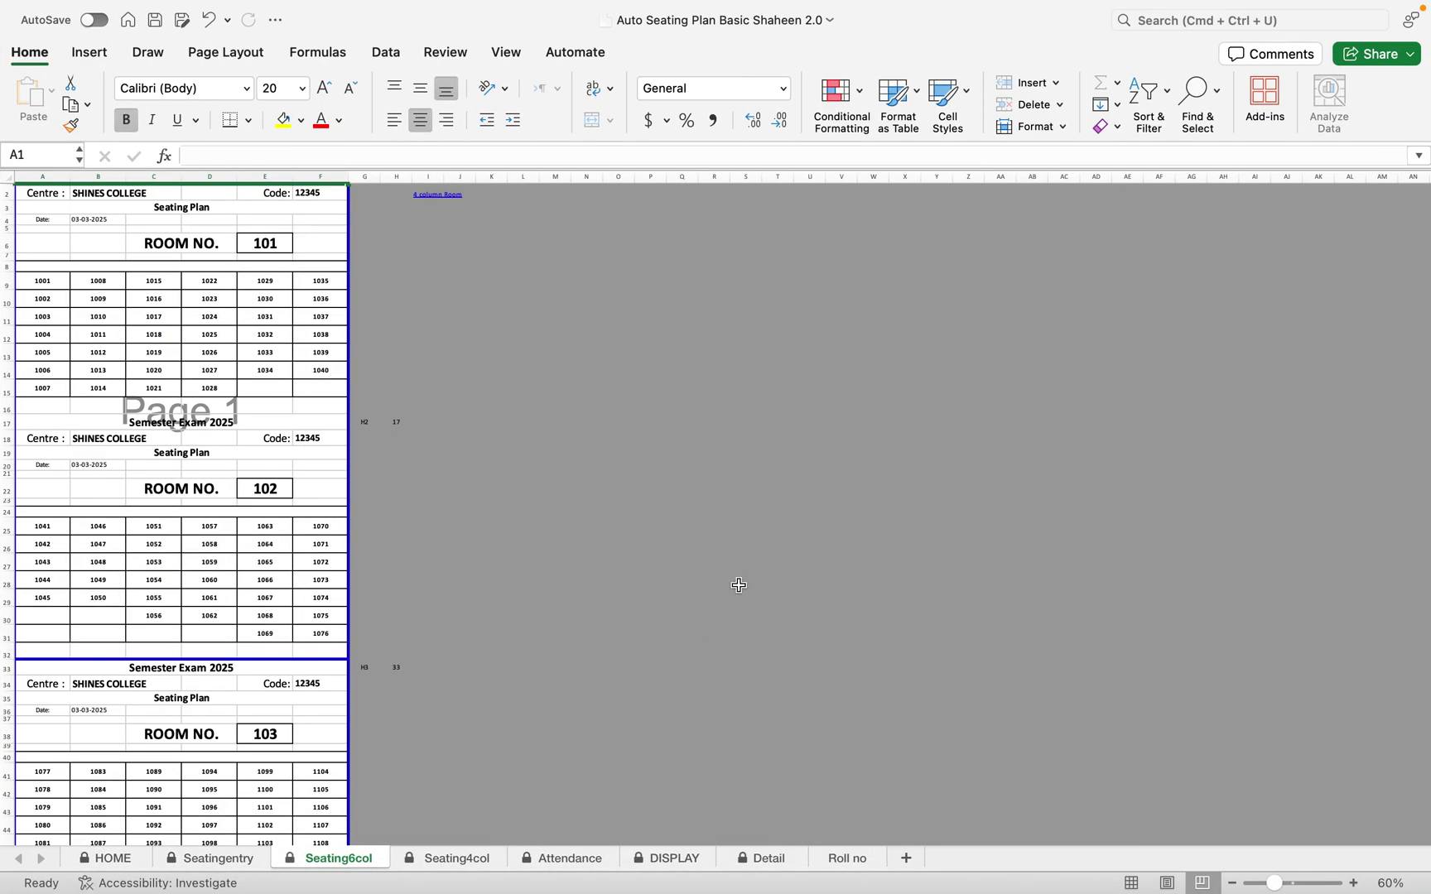
pyautogui.click(1132, 884)
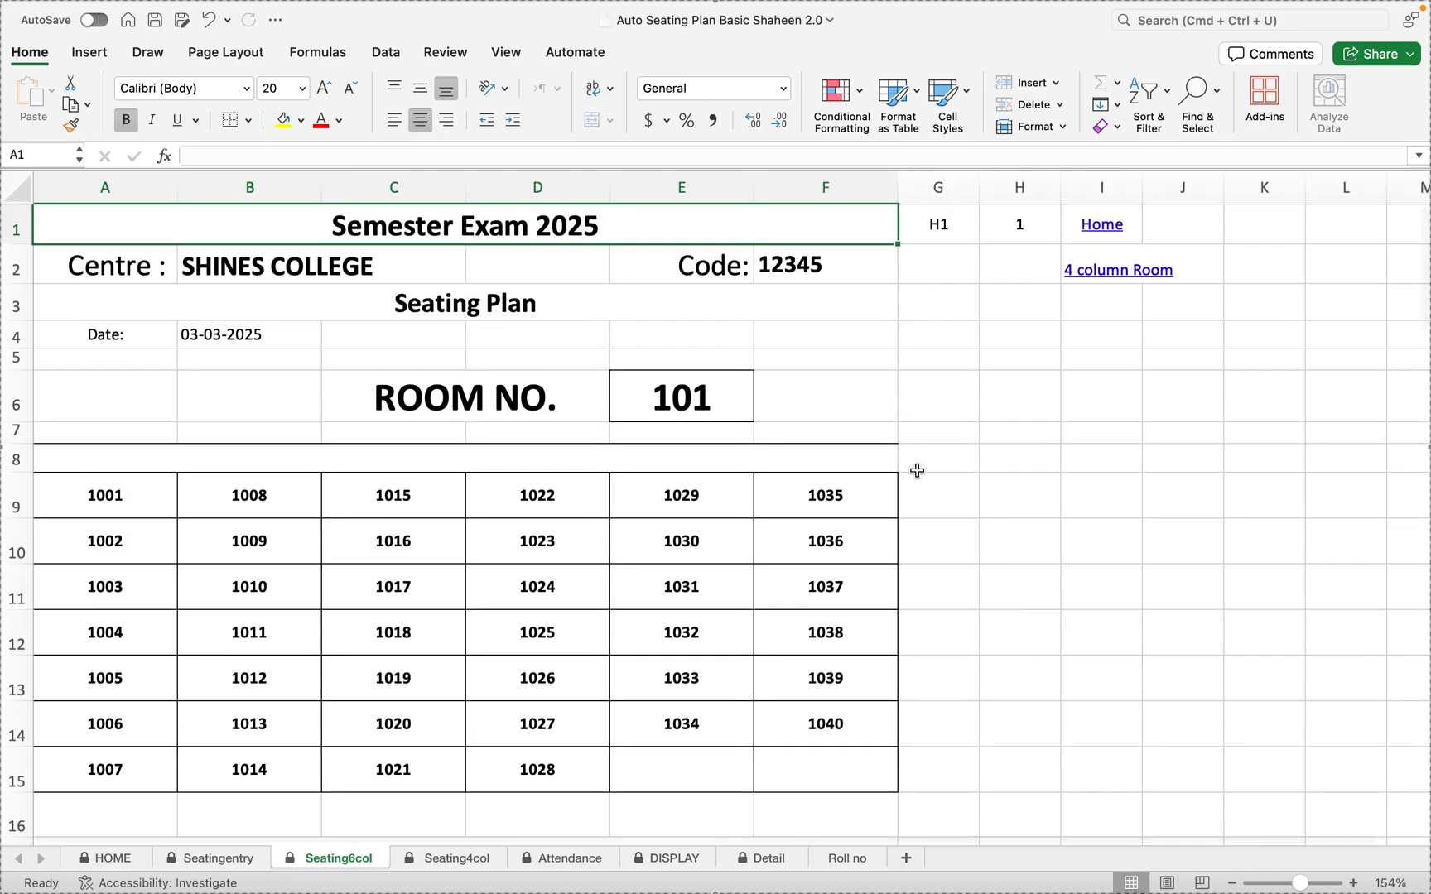
pyautogui.click(1117, 274)
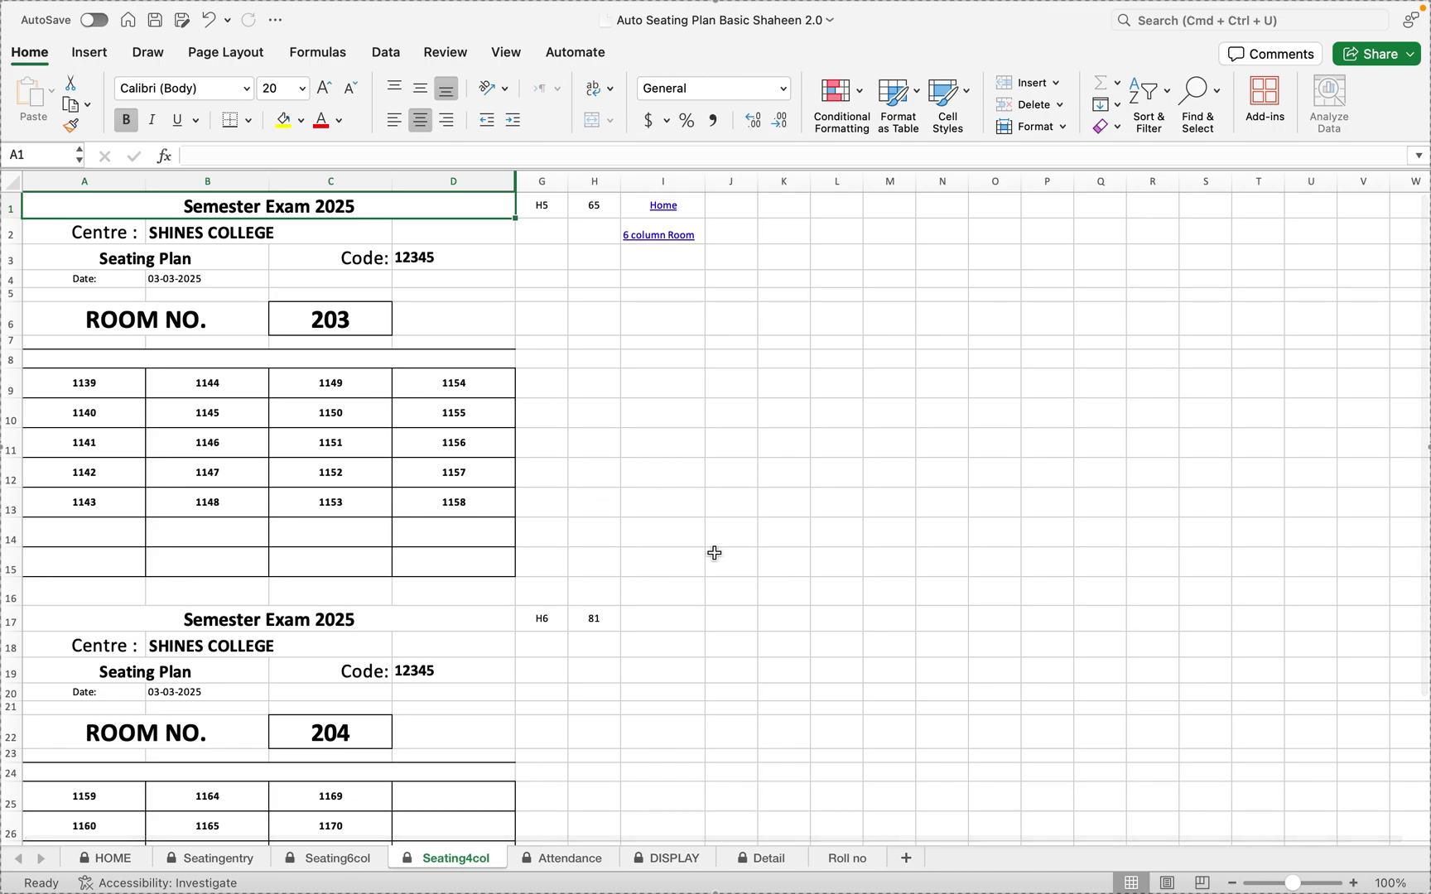
pyautogui.moveTo(1292, 886); pyautogui.dragTo(1305, 886)
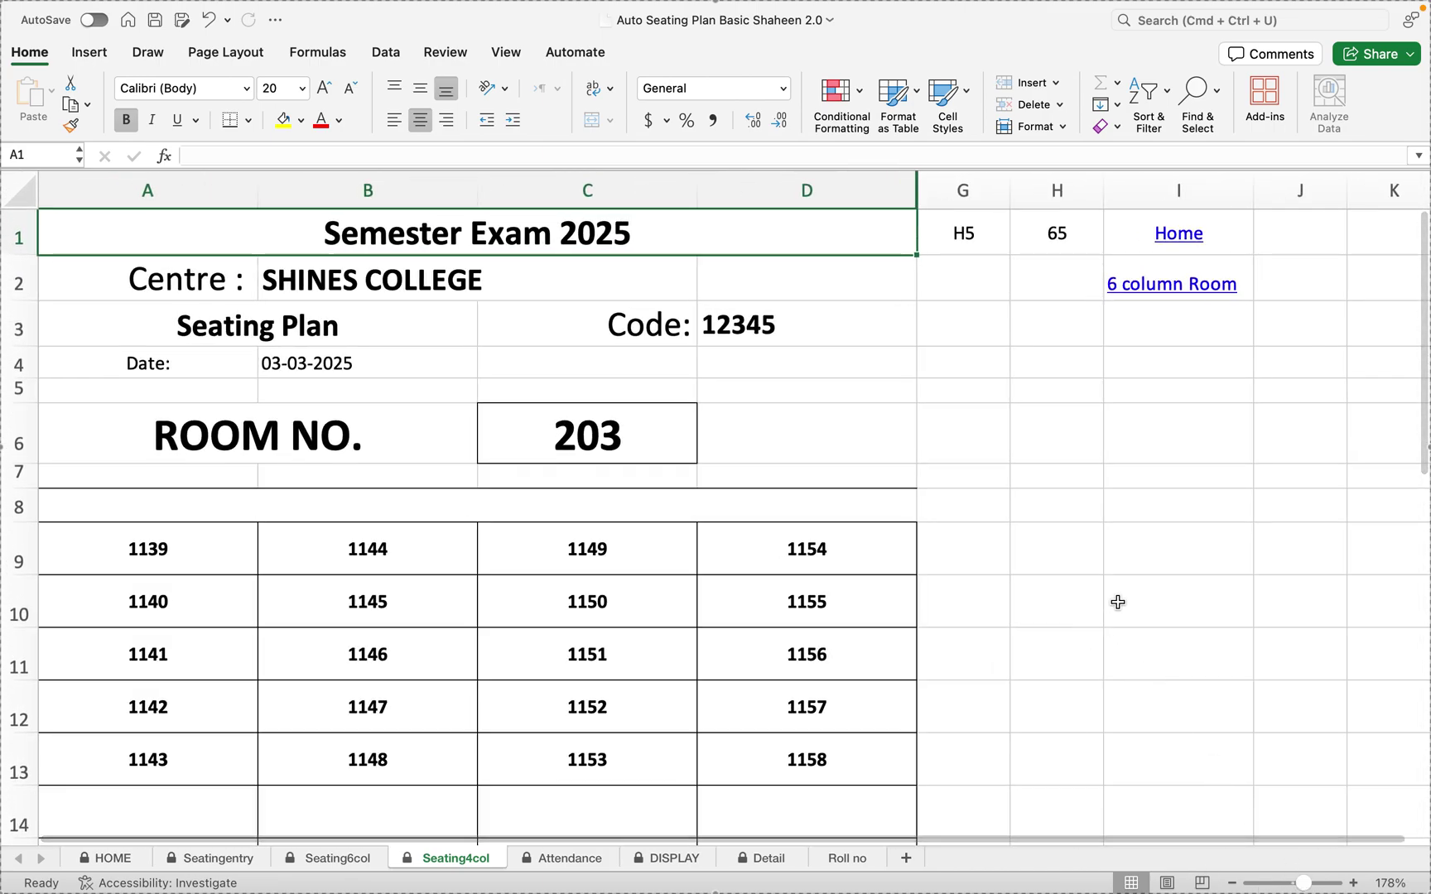
# Open the print output of the four-column seating plan as a PDF in Preview and review rooms 203 and 204 full screen.
pyautogui.press('super+p')
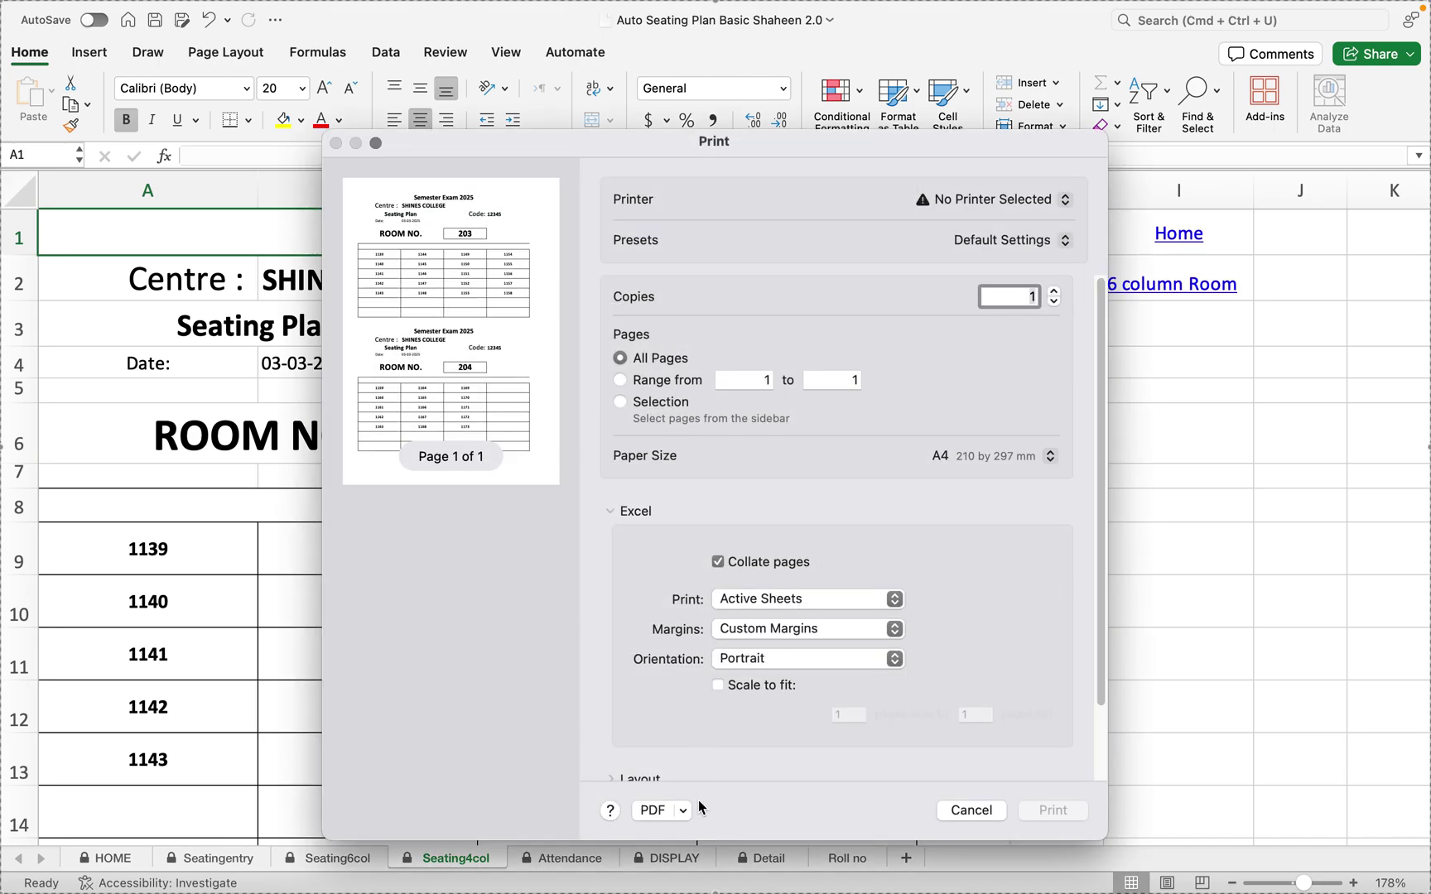
pyautogui.click(686, 807)
pyautogui.click(731, 636)
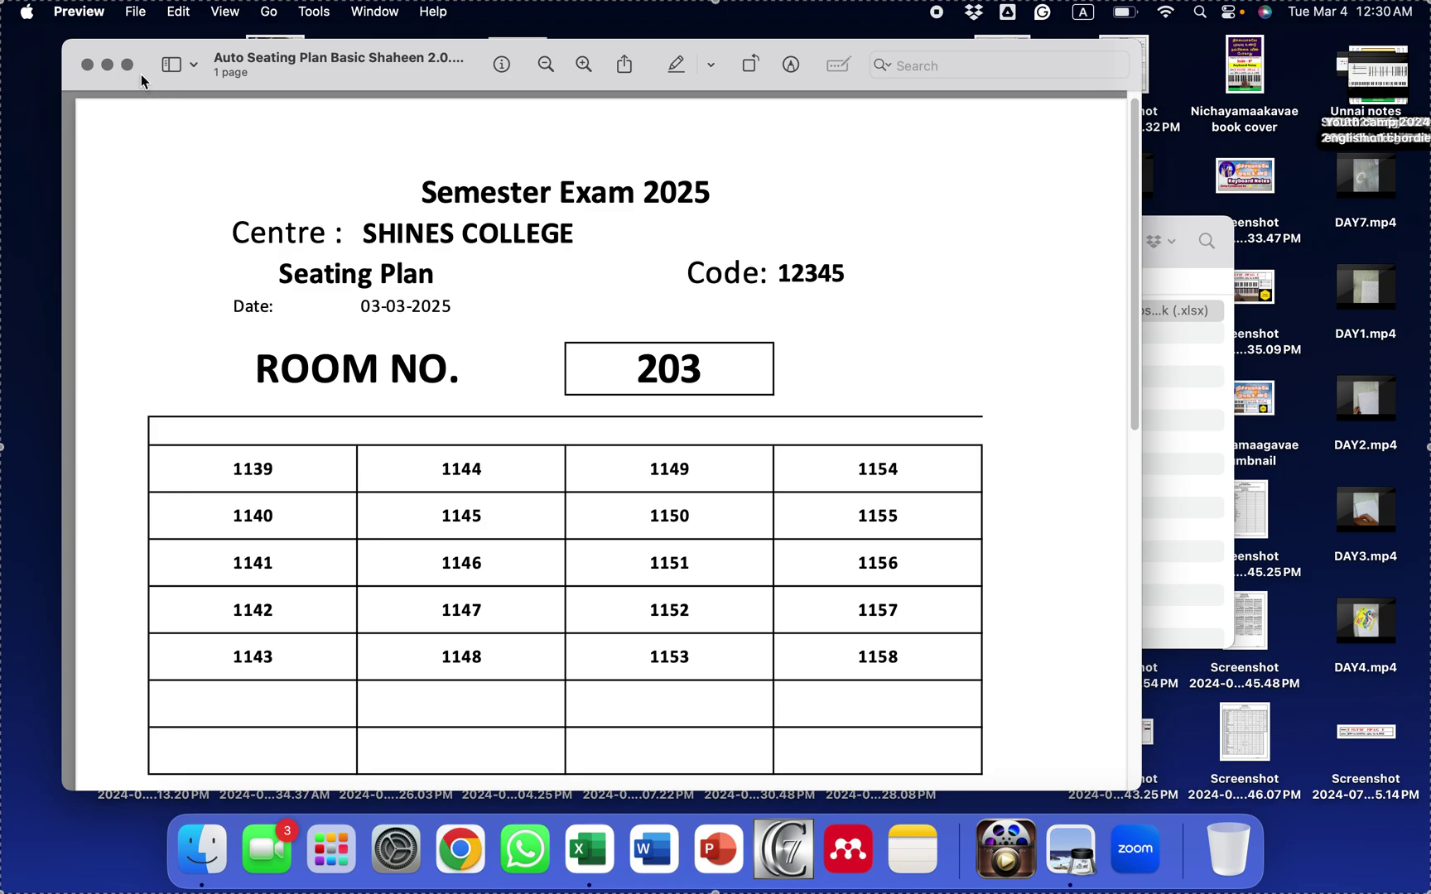
pyautogui.click(129, 64)
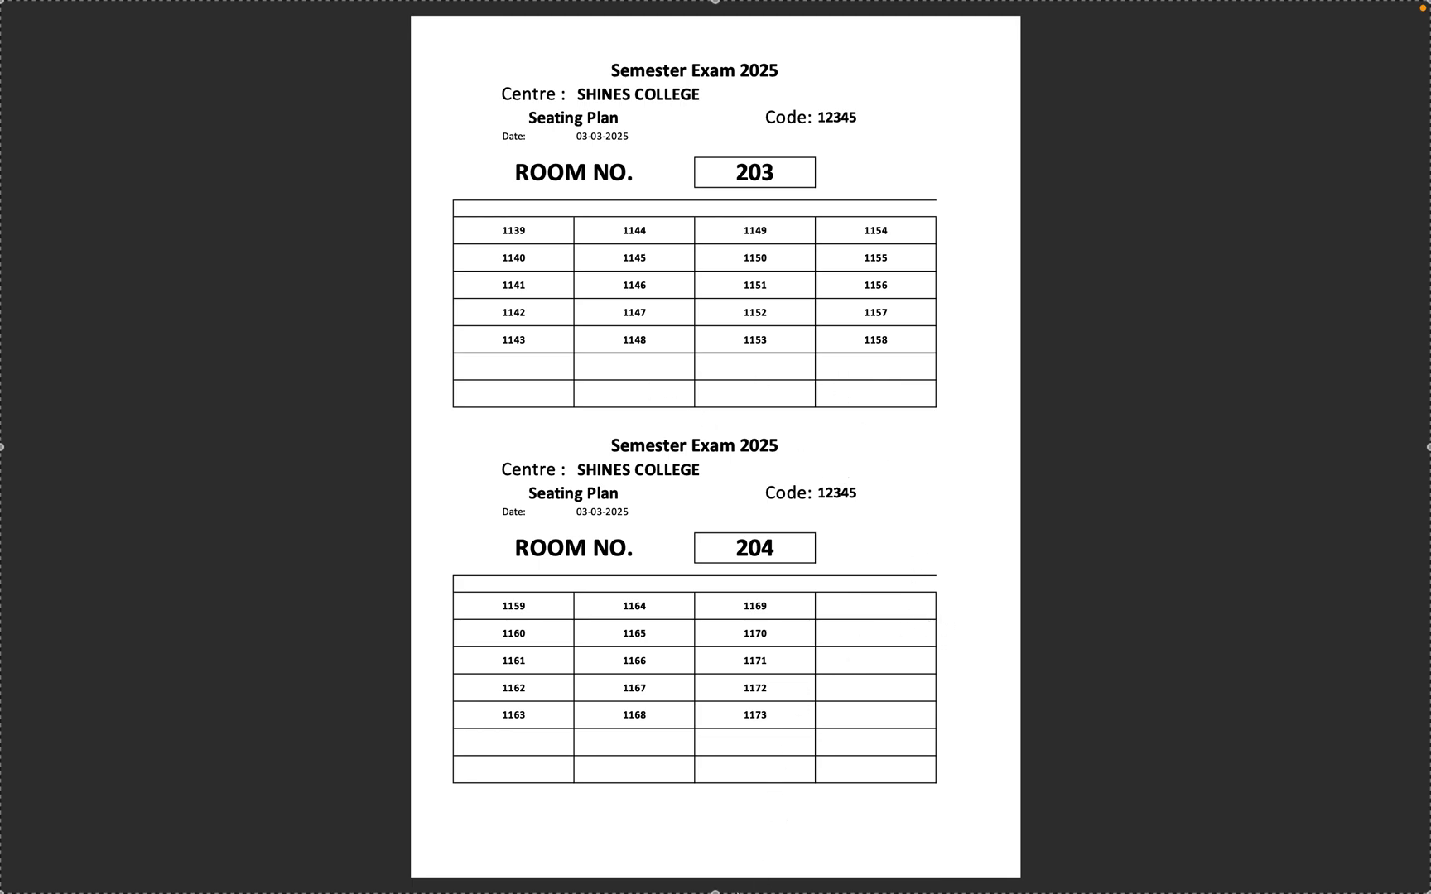
# Switch back to Excel and open the Attendance sheet by way of the home page.
pyautogui.moveTo(696, 891)
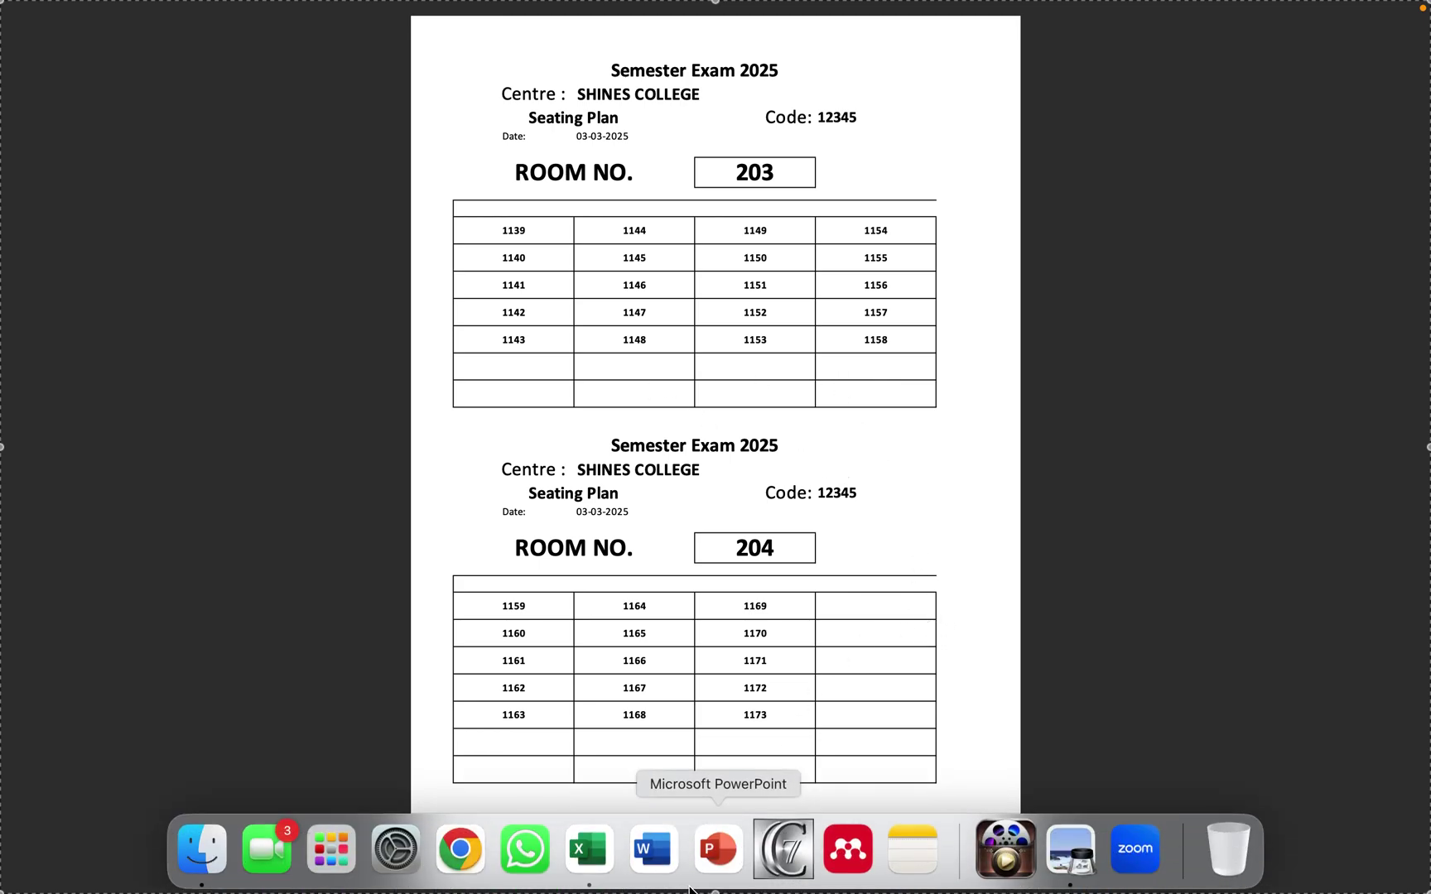
pyautogui.click(593, 856)
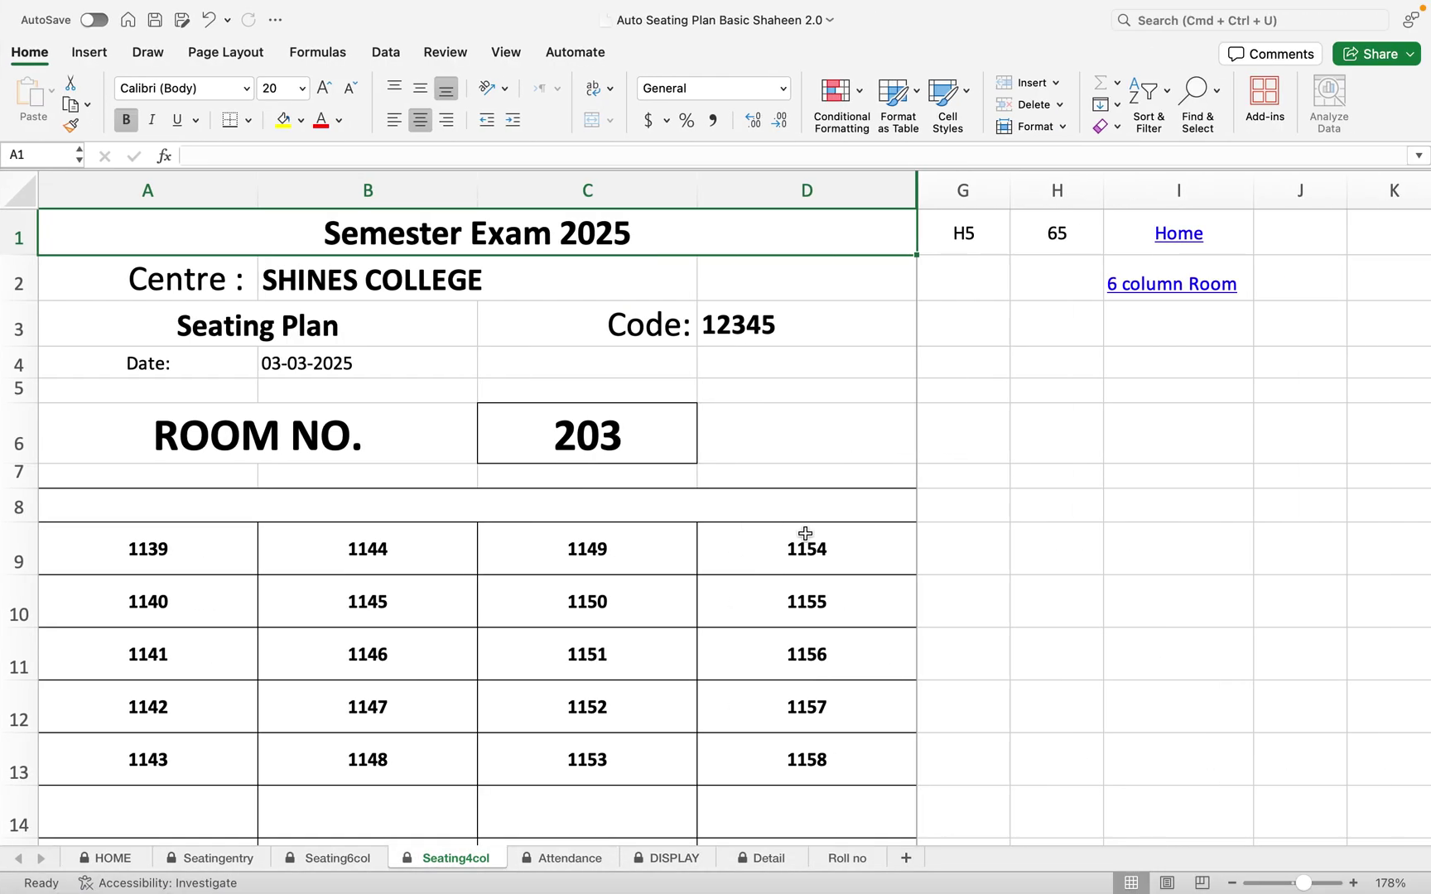
pyautogui.click(1177, 235)
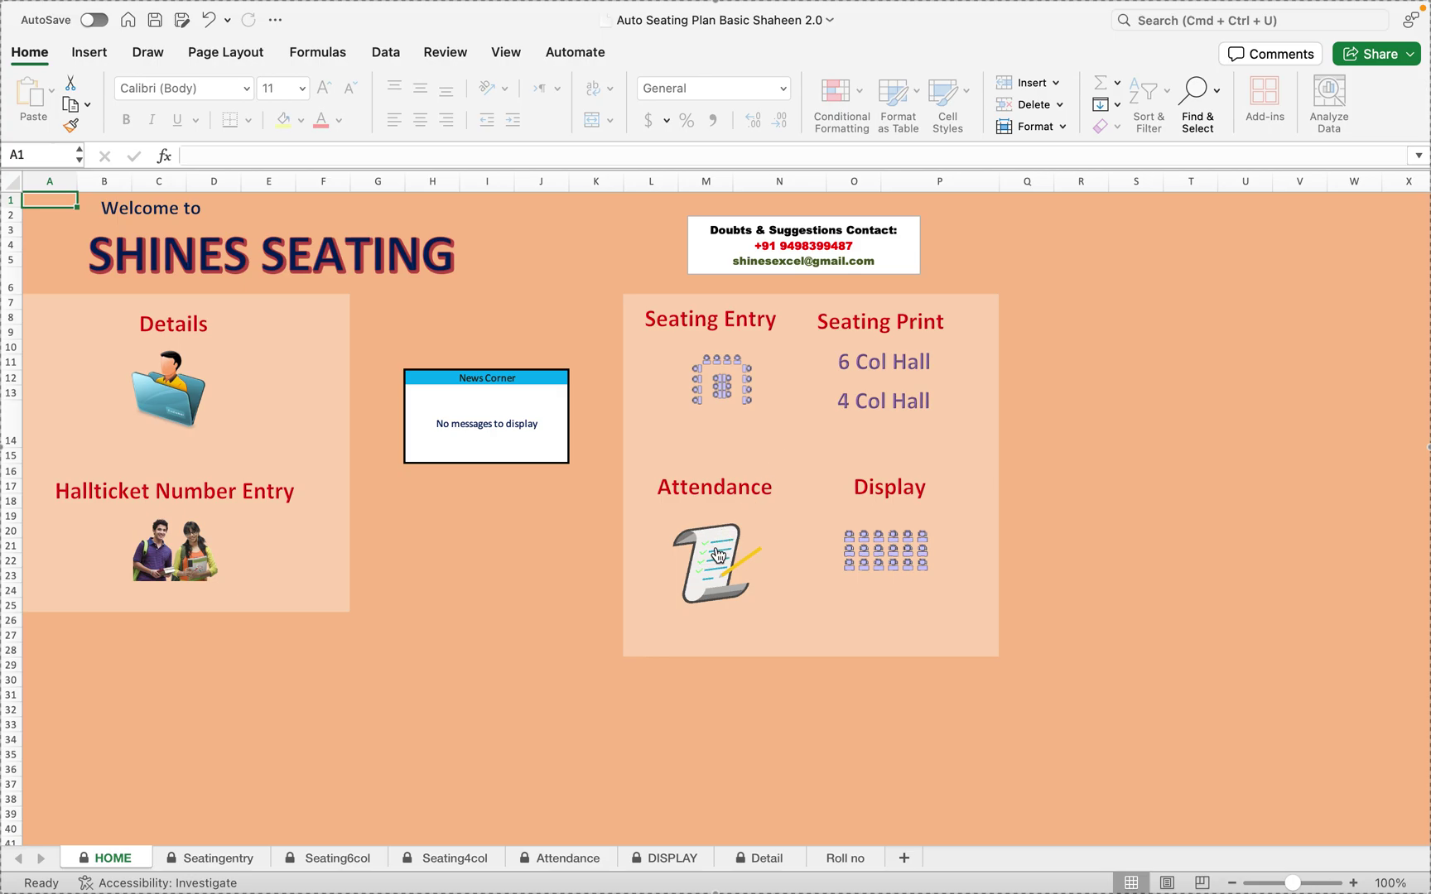
pyautogui.click(736, 548)
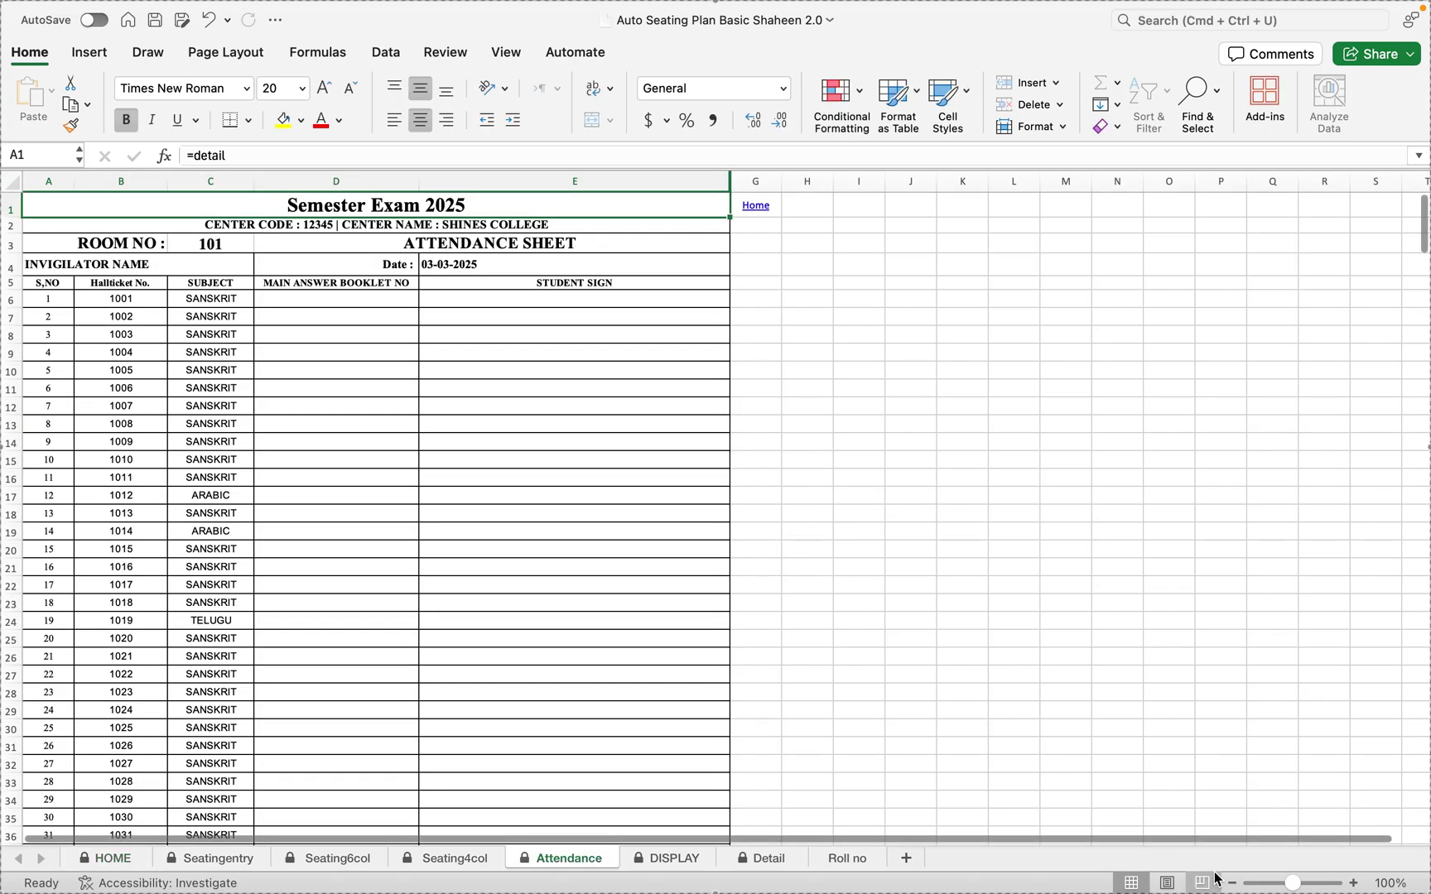
pyautogui.moveTo(1295, 886); pyautogui.dragTo(1308, 886)
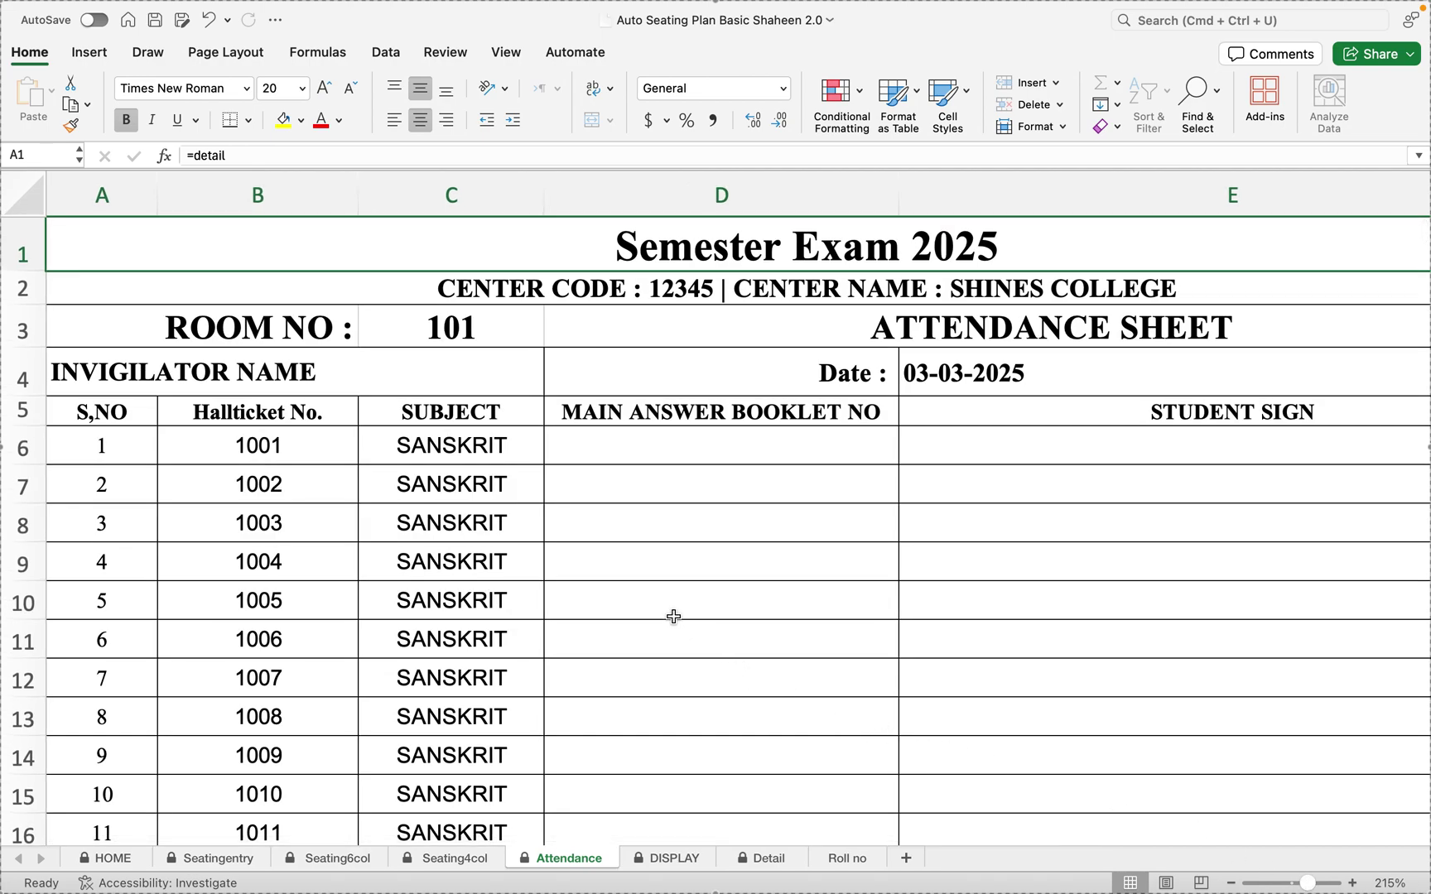
# Show the Attendance sheet's page breaks and move them so that pages start at row 113 for room 103 and row 169 for room 201.
pyautogui.click(1202, 882)
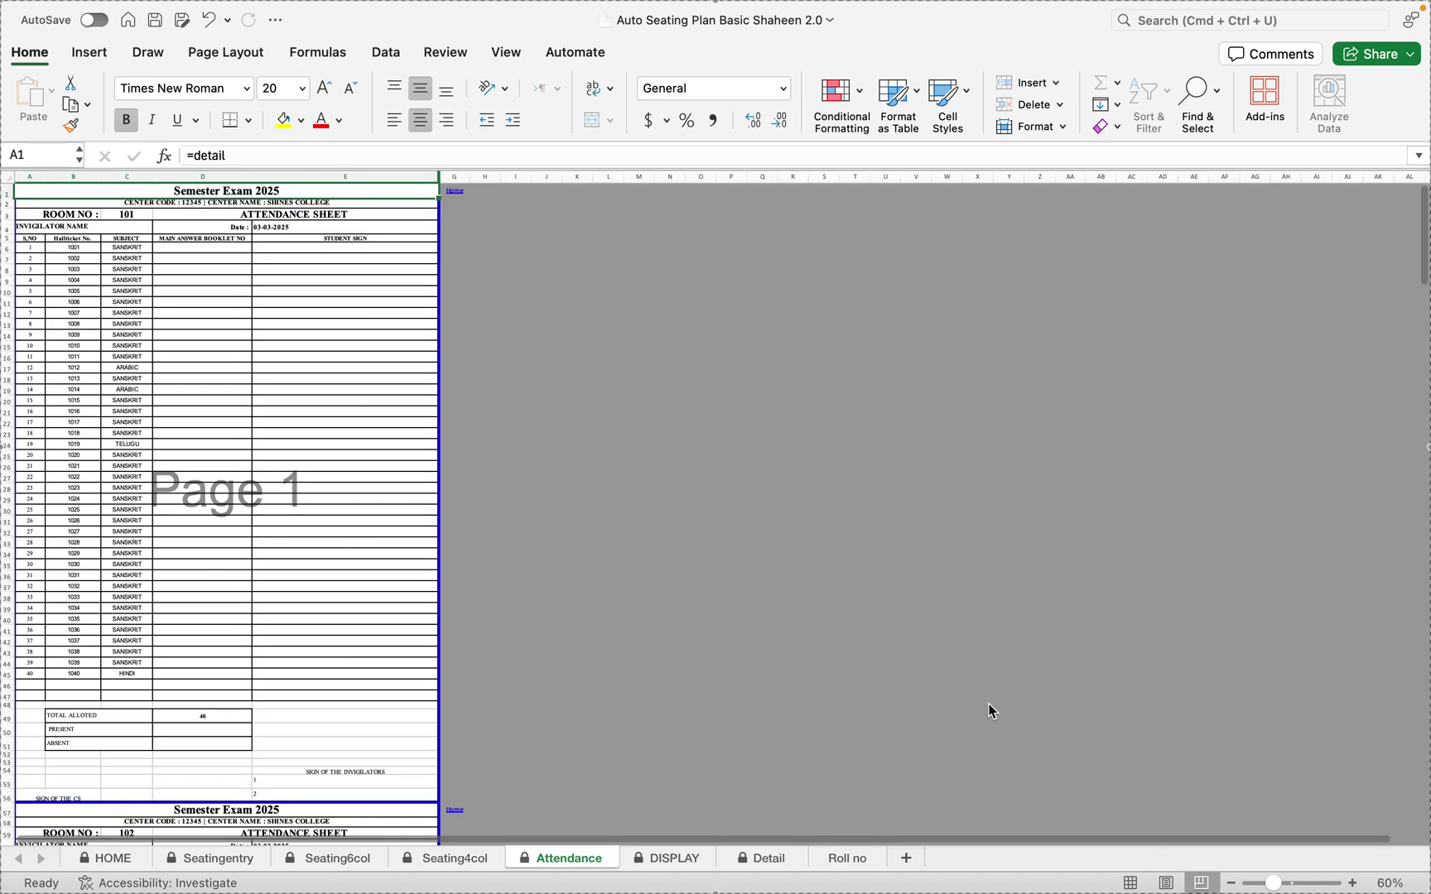
pyautogui.scroll(-15, 275, 690)
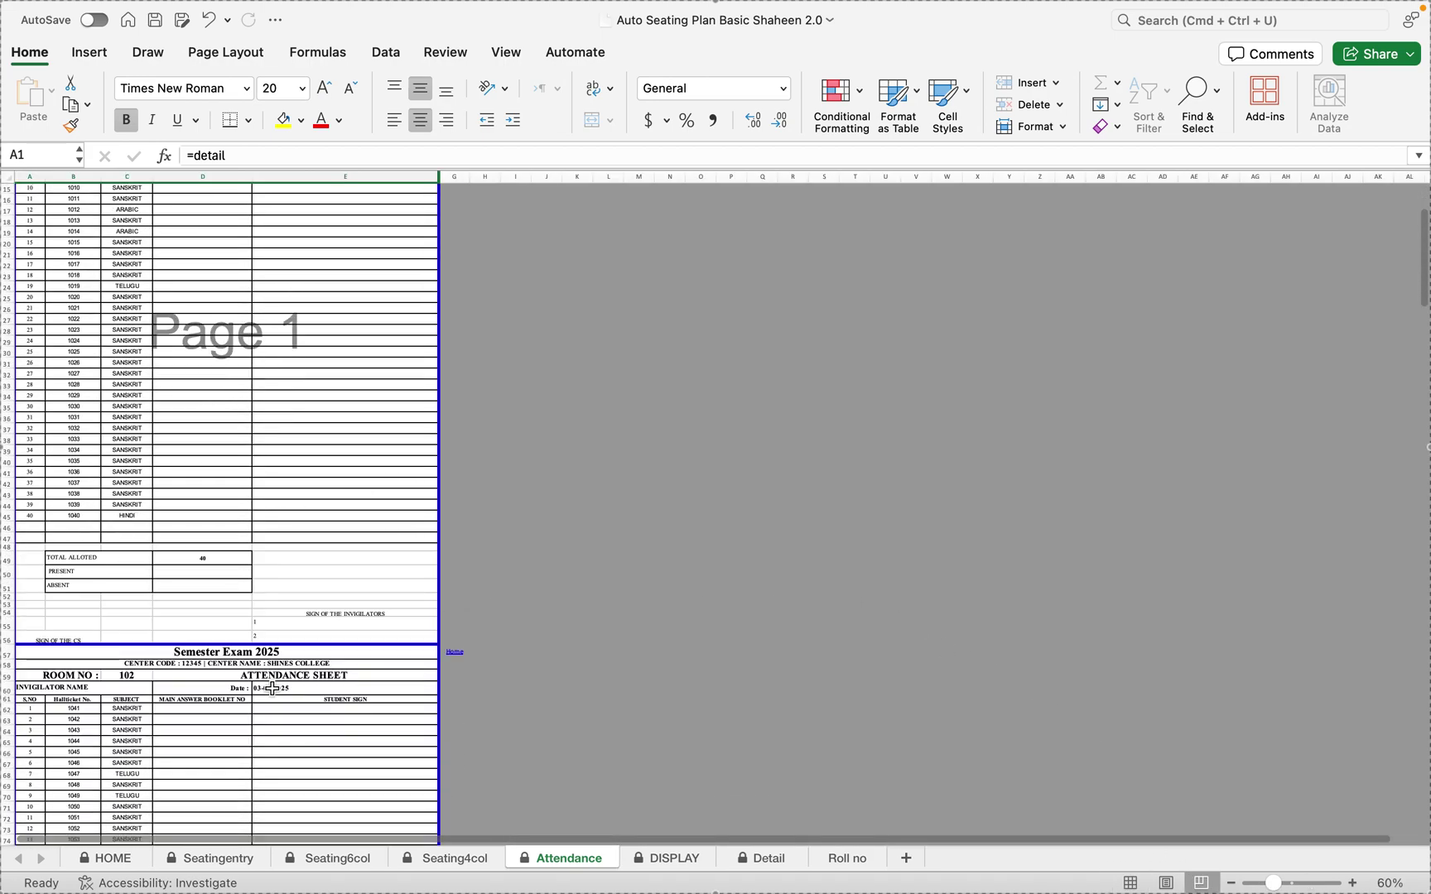
pyautogui.scroll(-5, 270, 688)
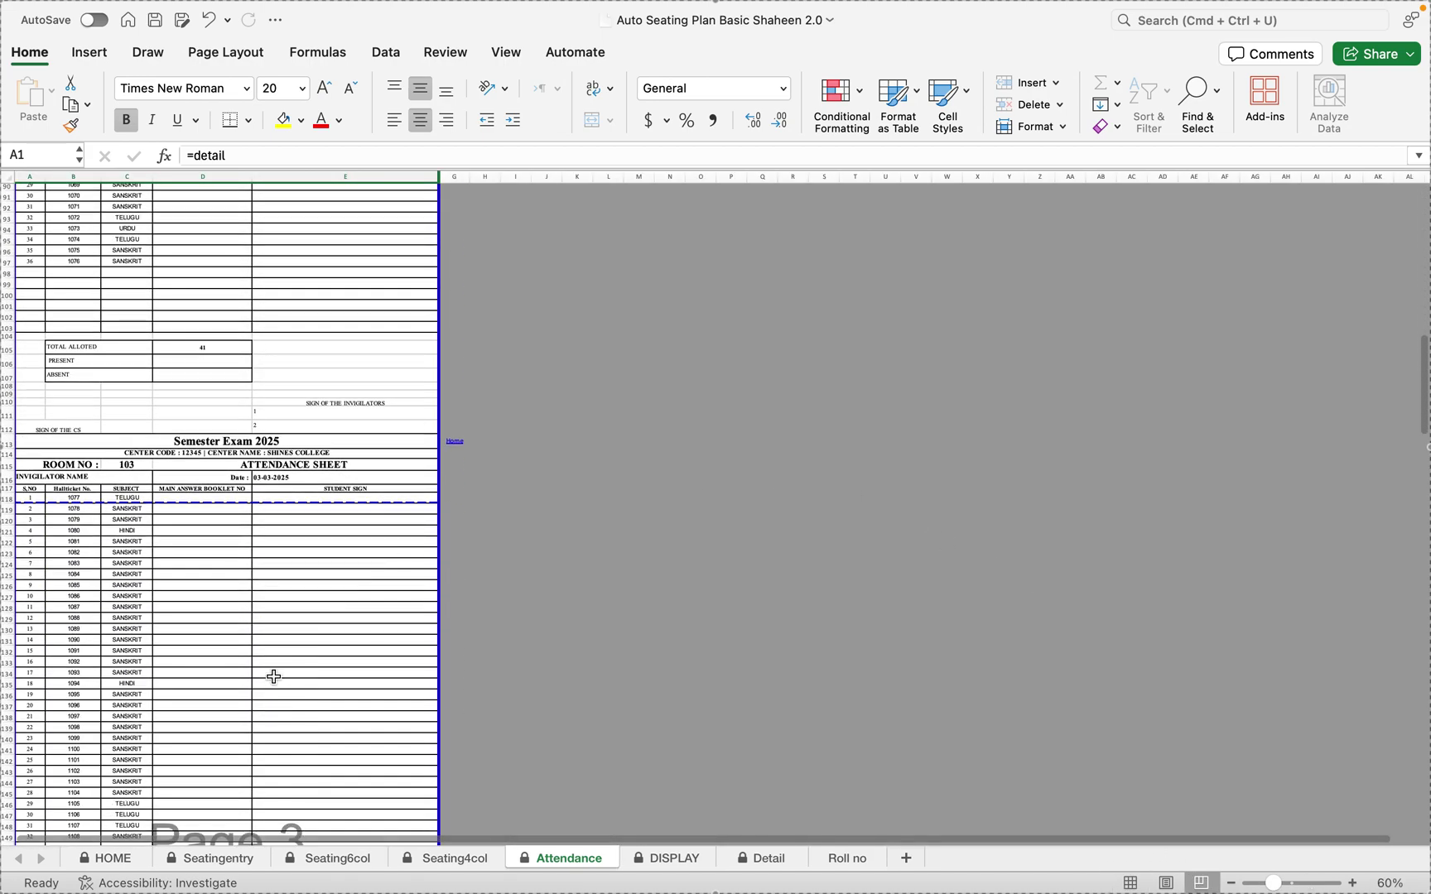
pyautogui.scroll(10, 273, 679)
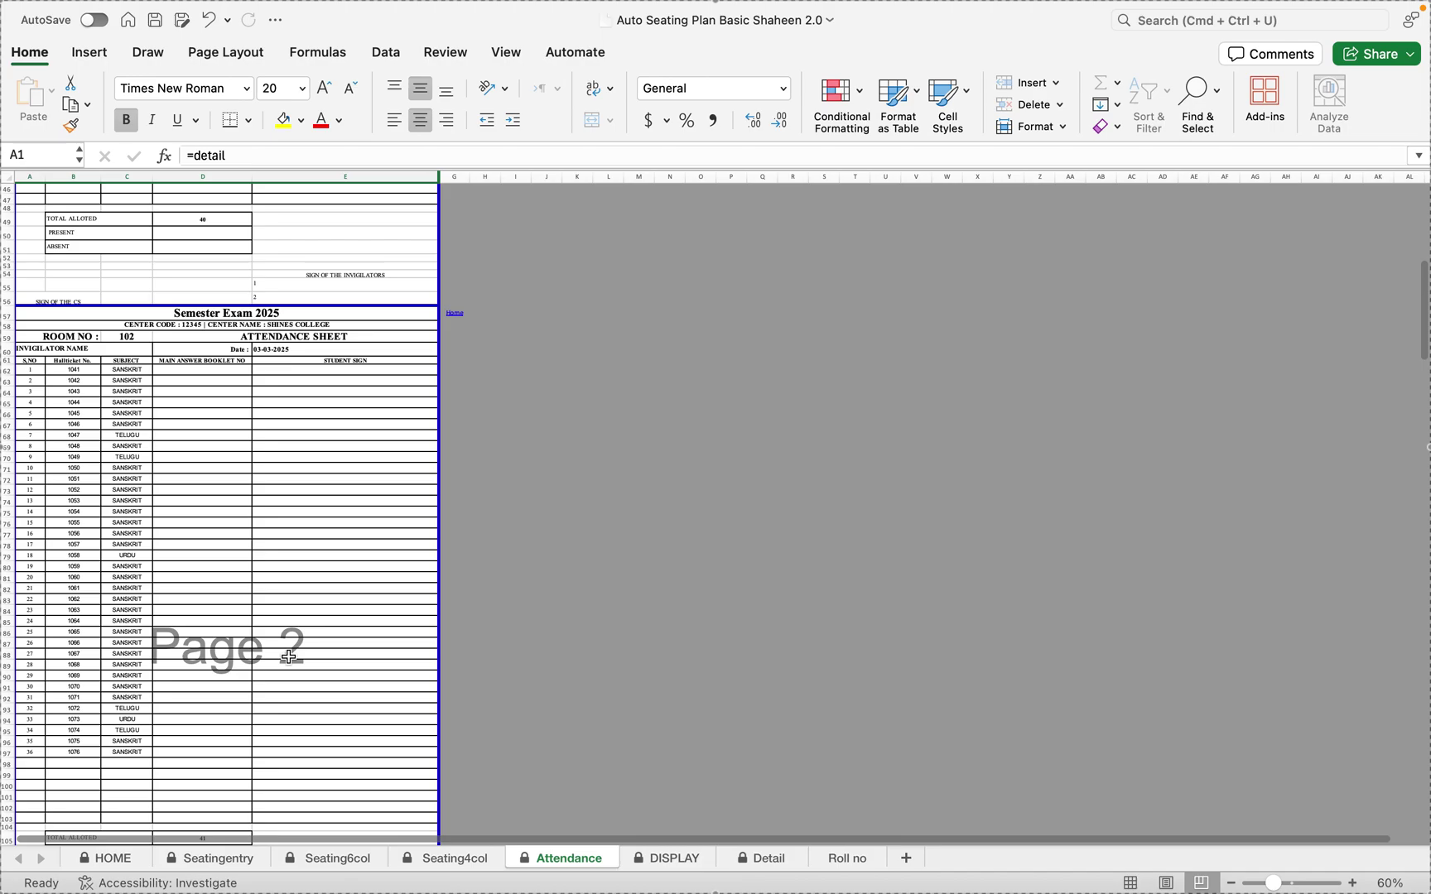
pyautogui.scroll(-10, 288, 656)
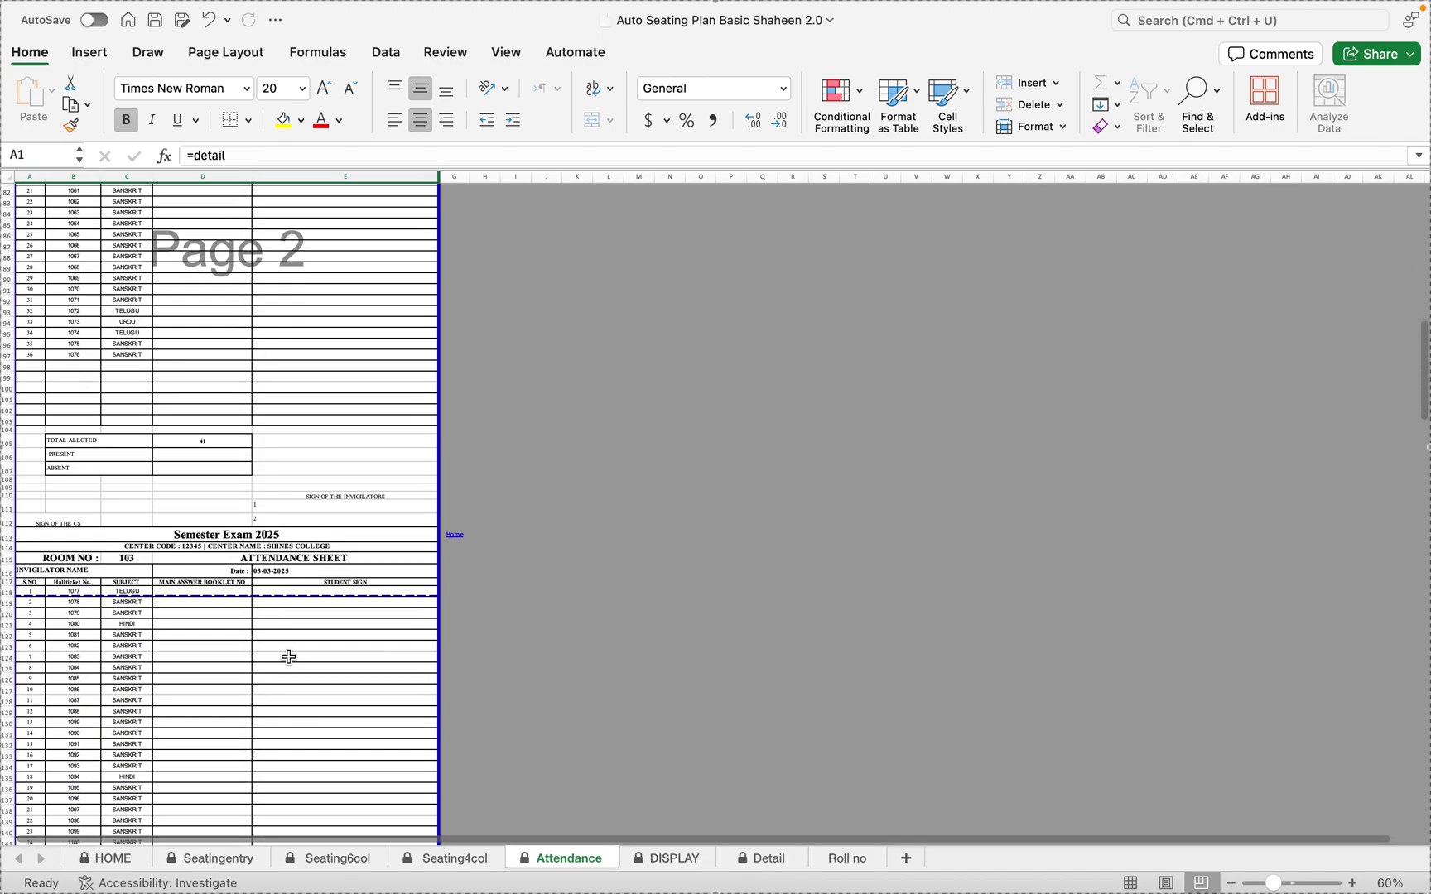
pyautogui.moveTo(291, 594); pyautogui.dragTo(303, 534)
pyautogui.scroll(-15, 319, 649)
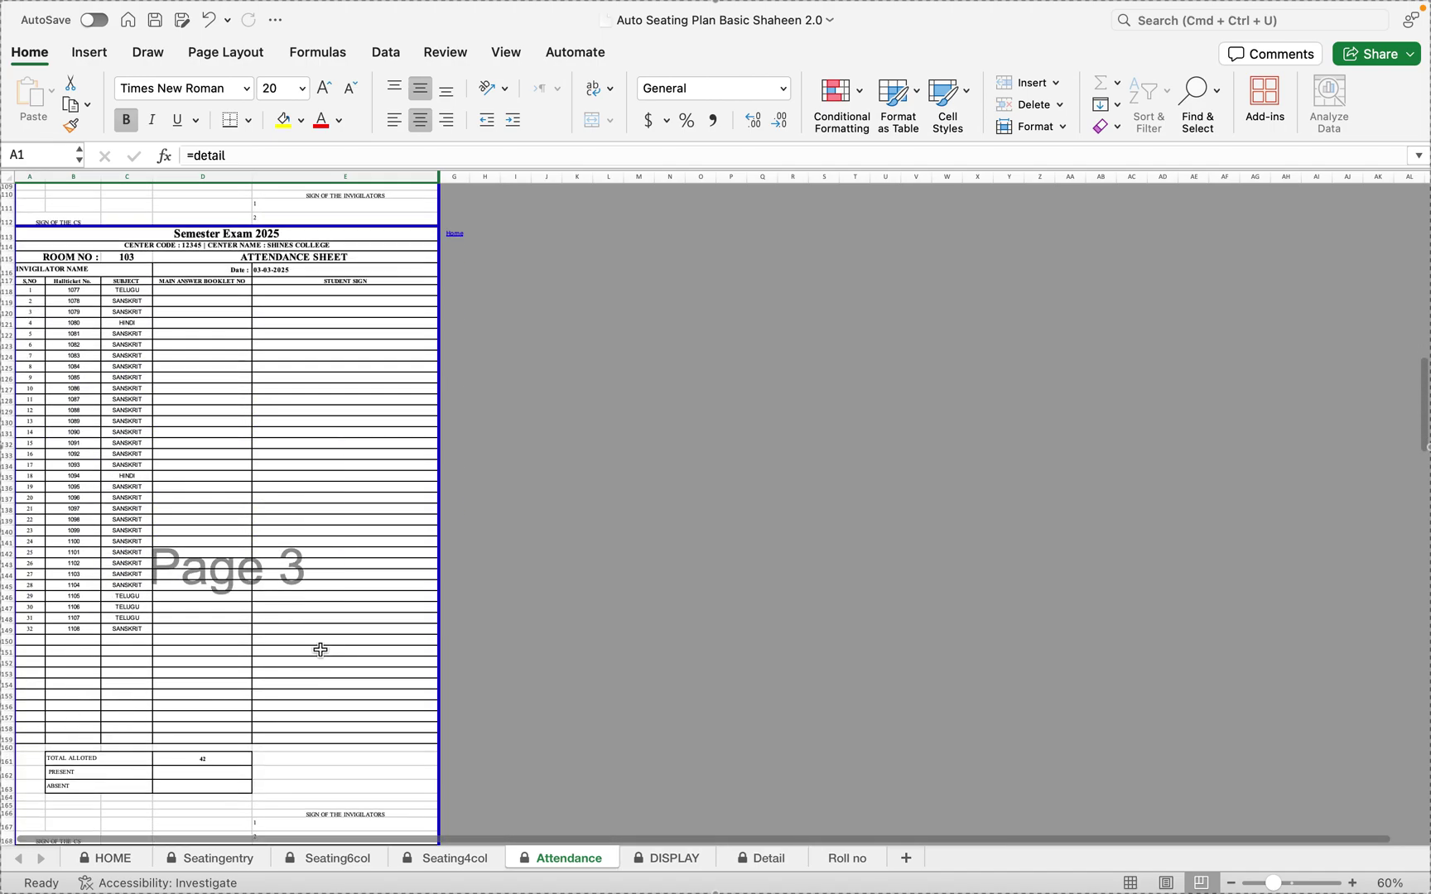
pyautogui.moveTo(315, 511); pyautogui.dragTo(320, 445)
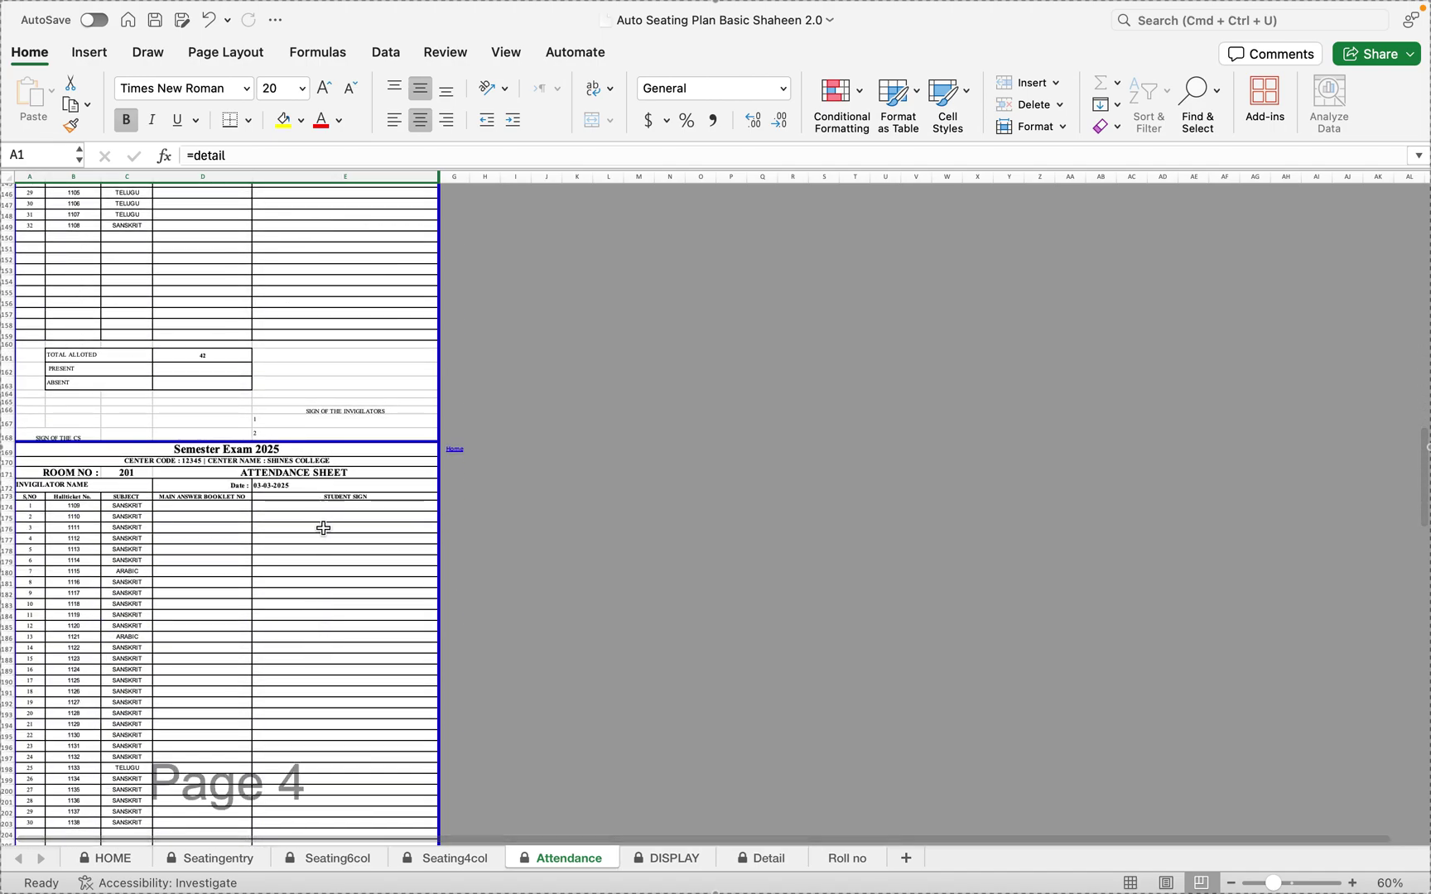
# Move the remaining Attendance page breaks so that pages start at row 225 for room 203, row 281 for room 204 and row 337 for room 304.
pyautogui.scroll(-2, 323, 580)
pyautogui.scroll(-11, 323, 642)
pyautogui.moveTo(299, 571); pyautogui.dragTo(299, 500)
pyautogui.scroll(-7, 304, 600)
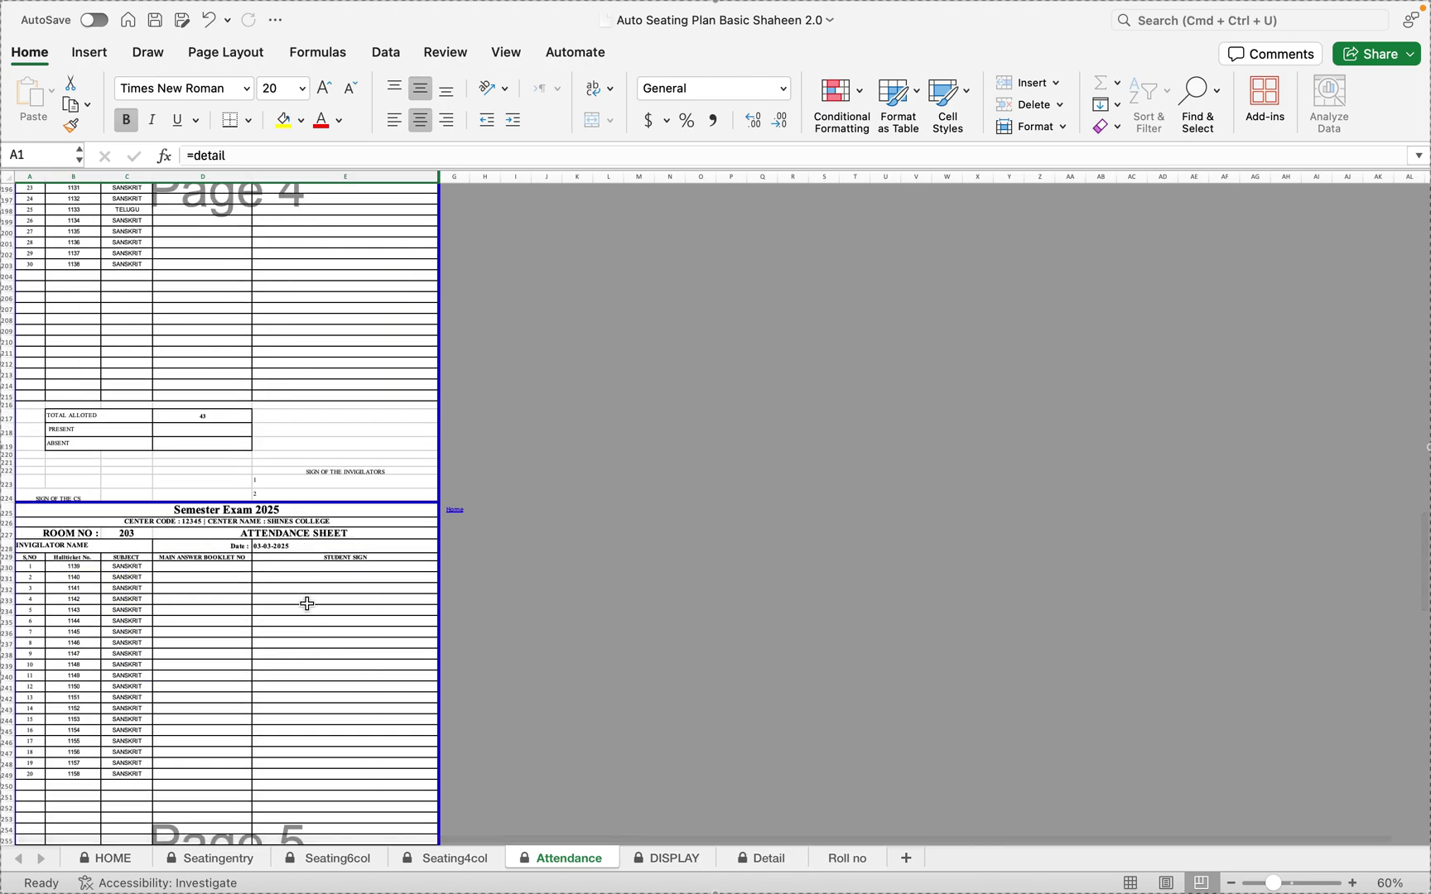
pyautogui.scroll(-7, 307, 606)
pyautogui.moveTo(292, 573); pyautogui.dragTo(302, 497)
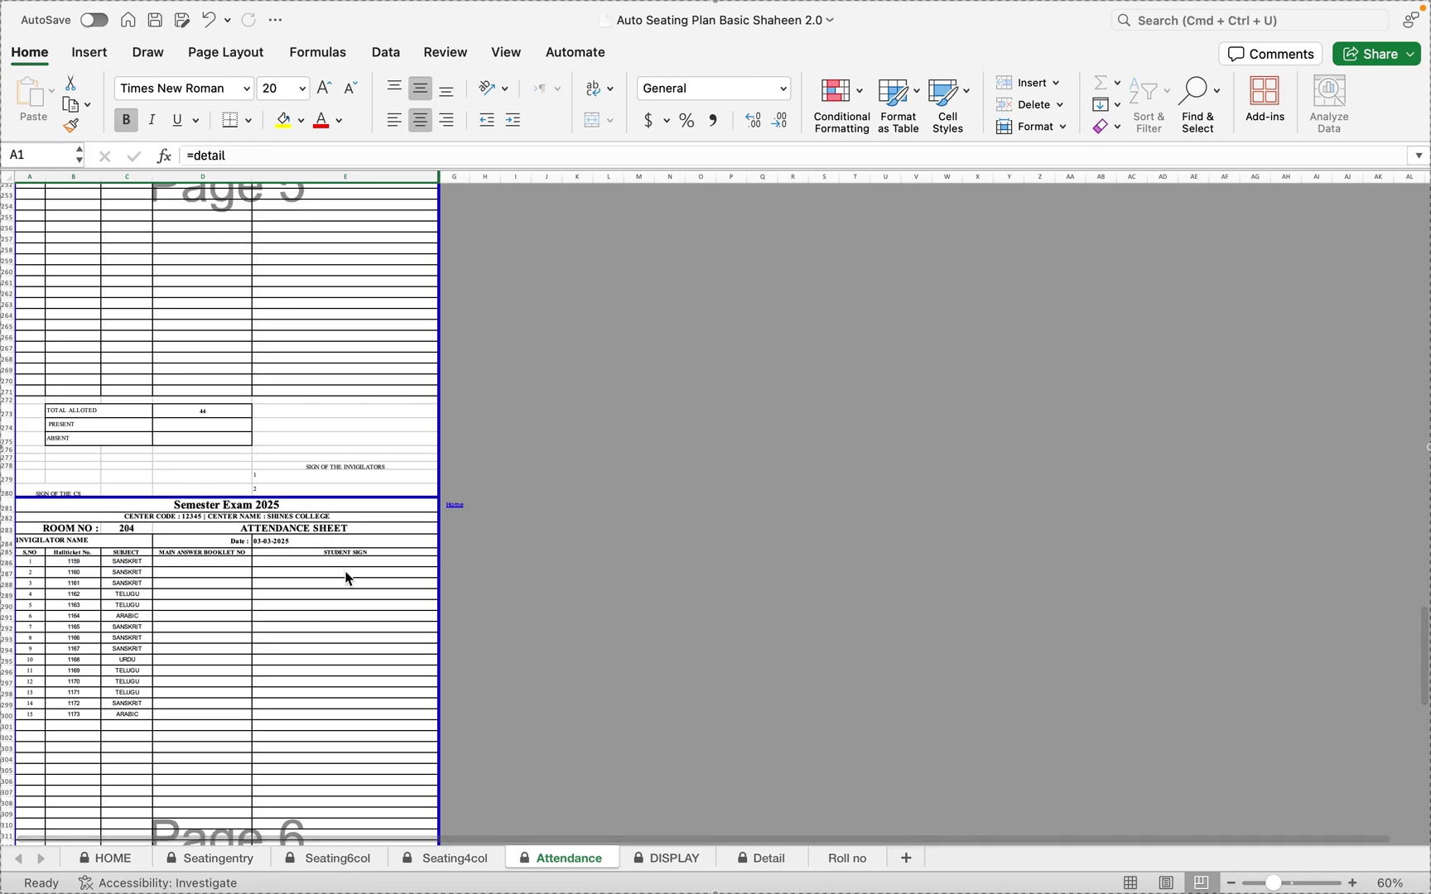
pyautogui.scroll(-12, 350, 619)
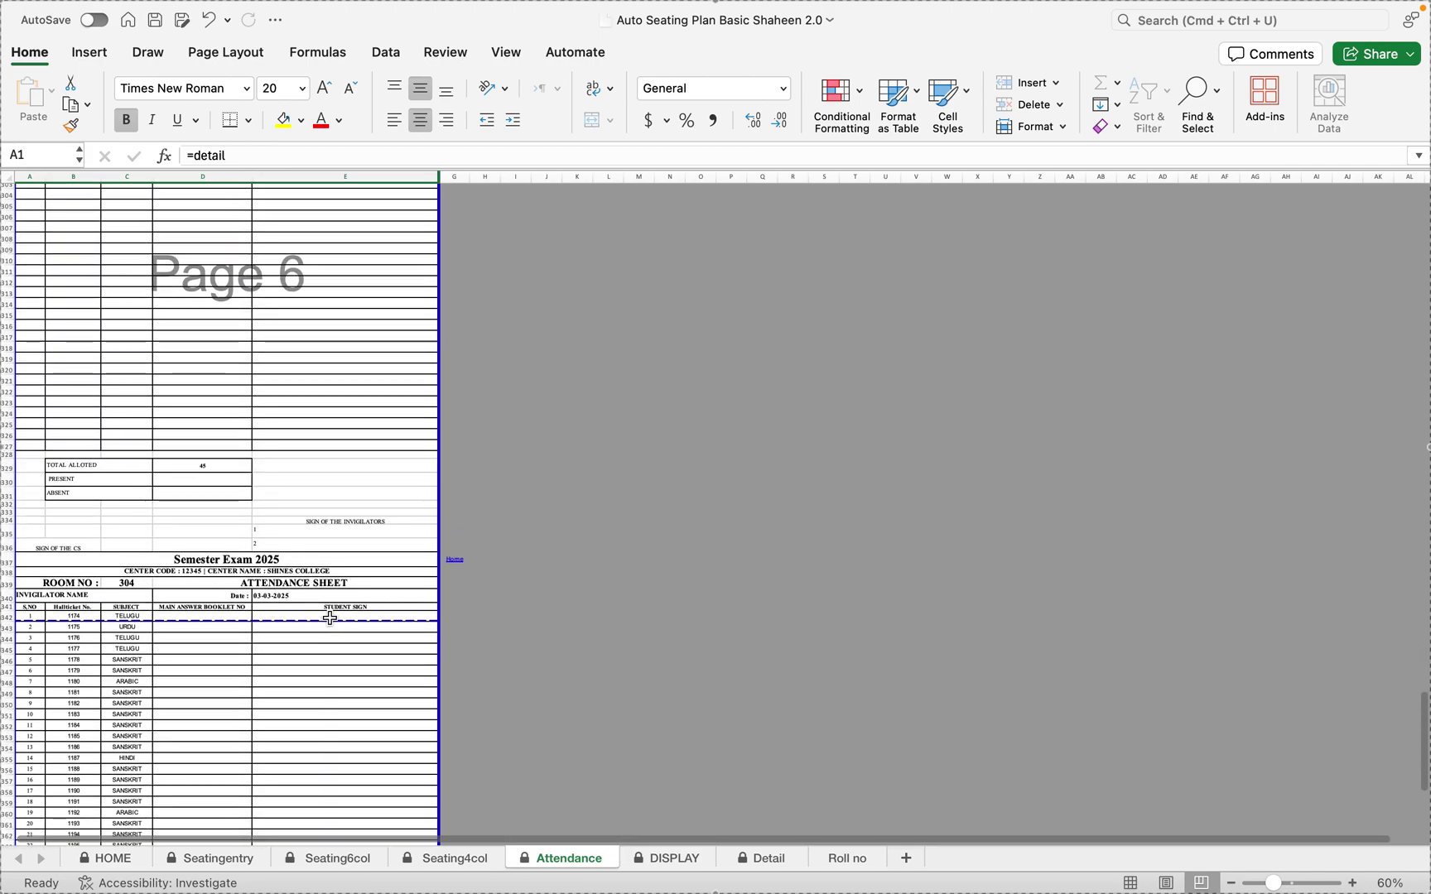
pyautogui.moveTo(320, 620); pyautogui.dragTo(320, 550)
pyautogui.scroll(-12, 320, 609)
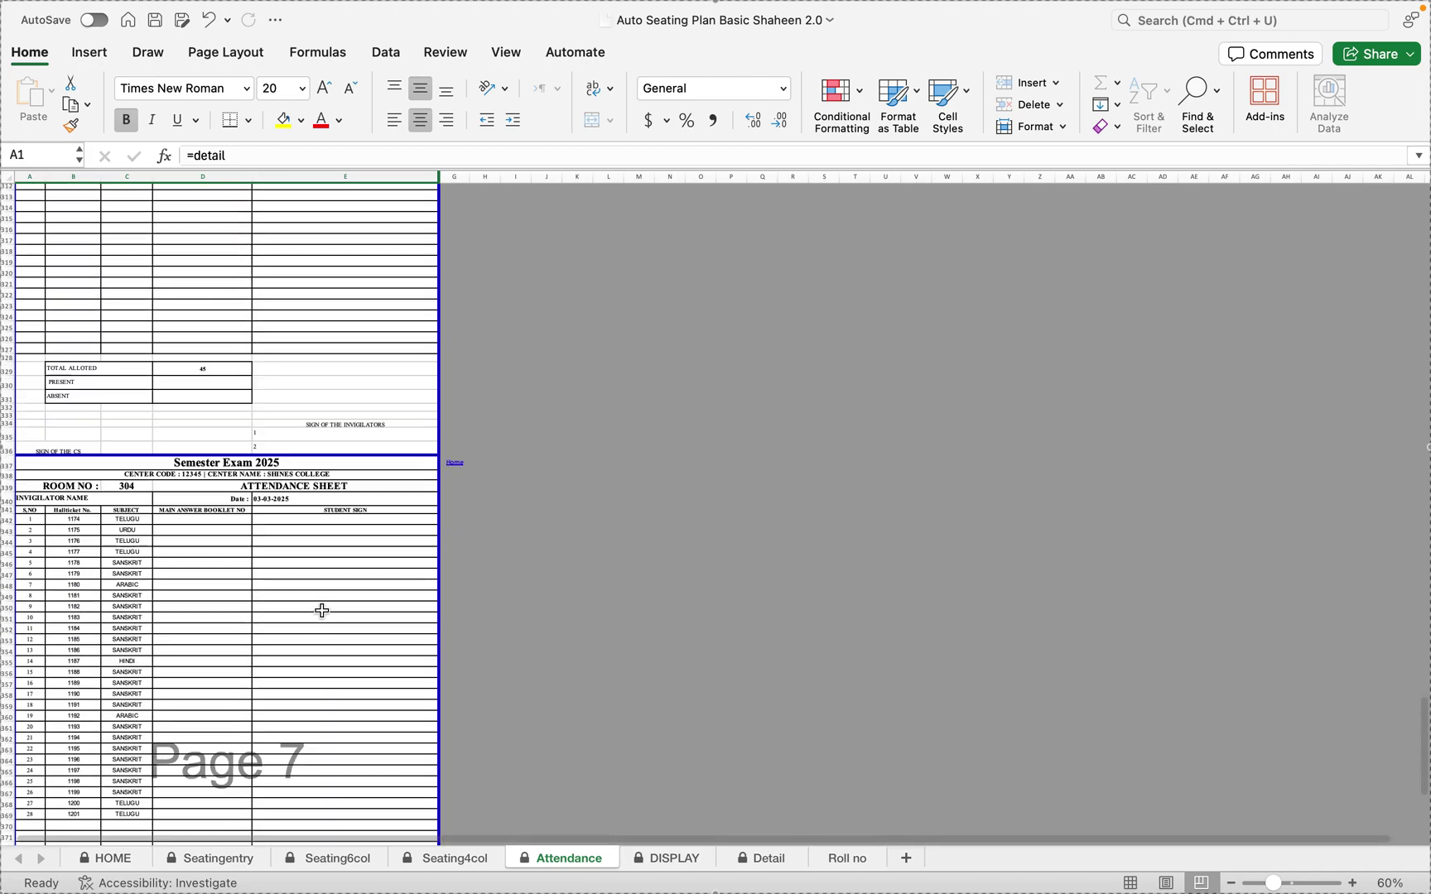
# Return the Attendance sheet to normal view and open its print output for all pages as a PDF in Preview.
pyautogui.click(1131, 882)
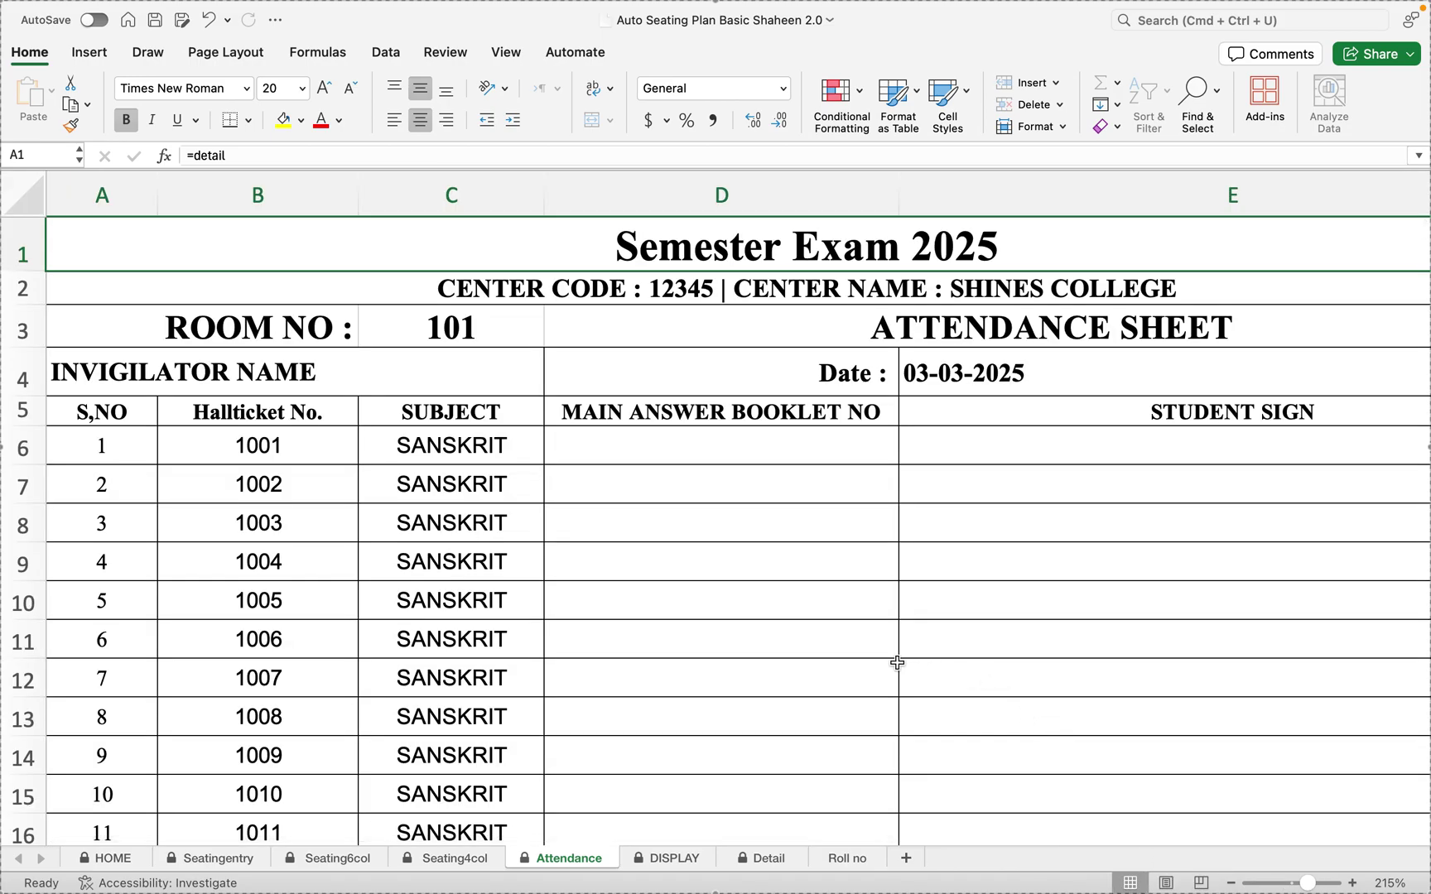
pyautogui.press('super+p')
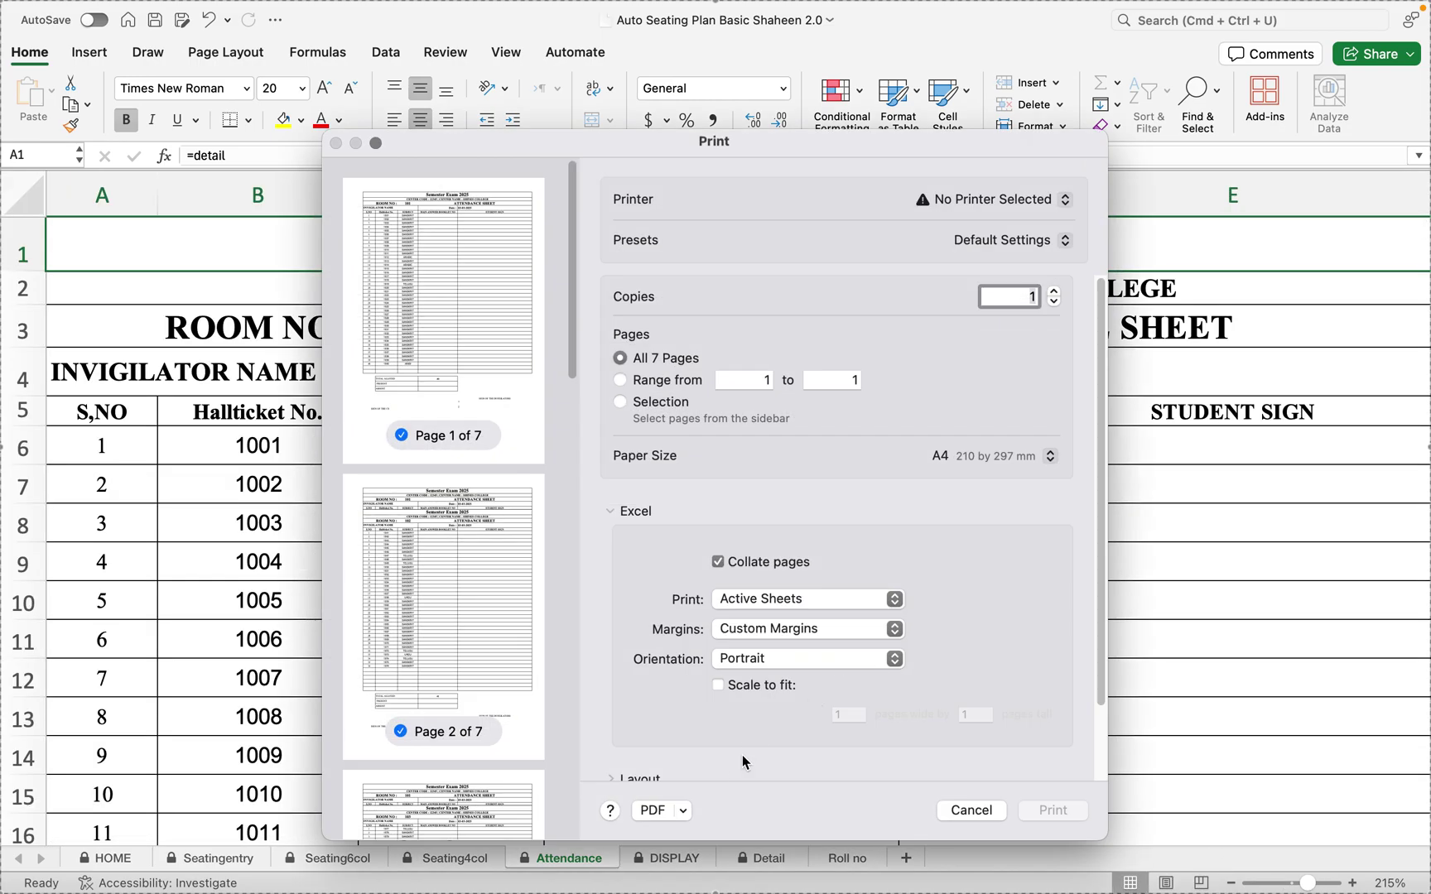
pyautogui.click(684, 810)
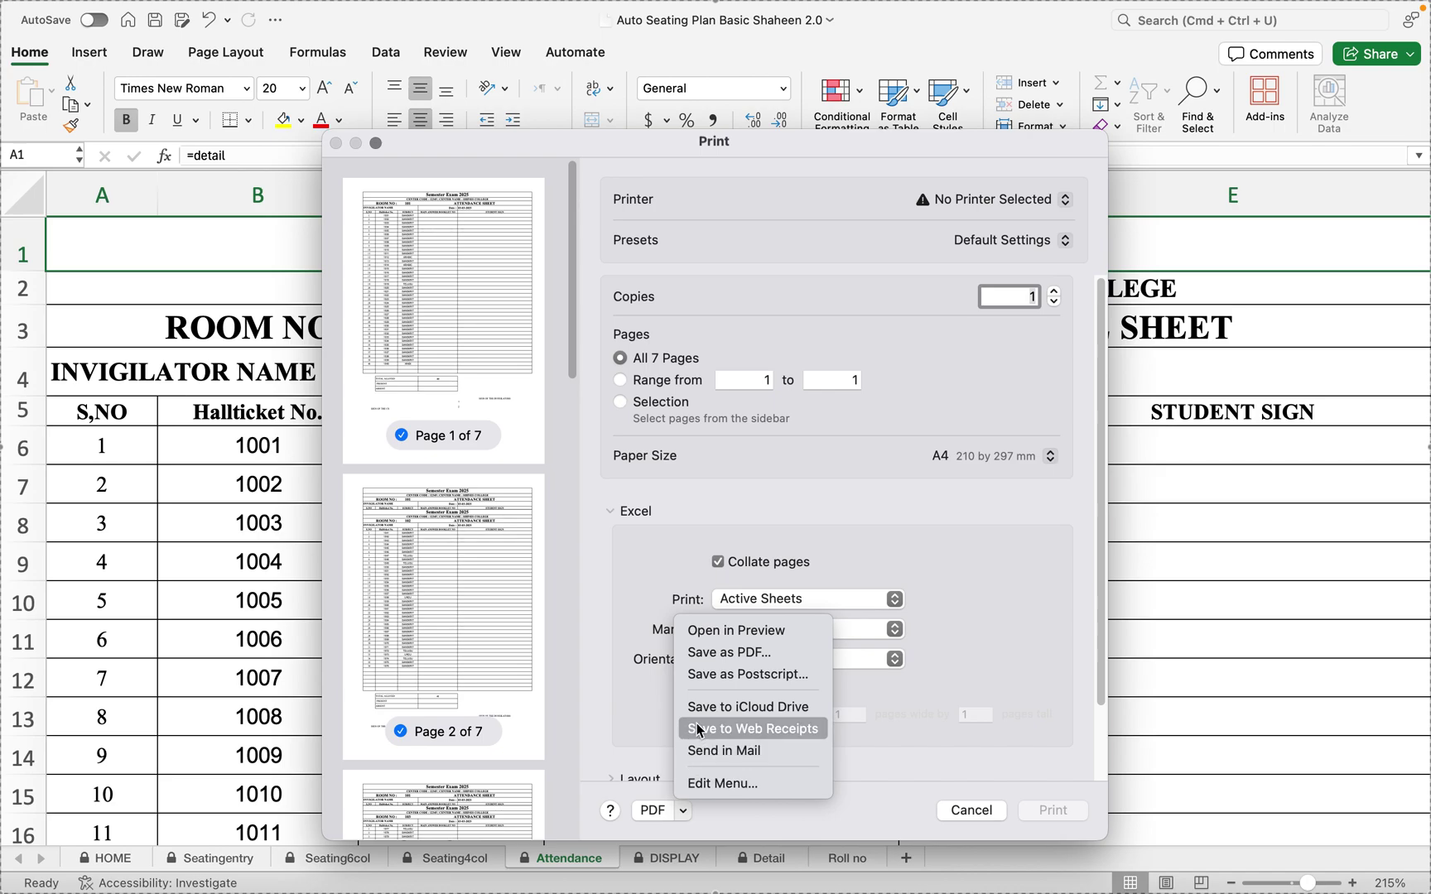
pyautogui.click(736, 630)
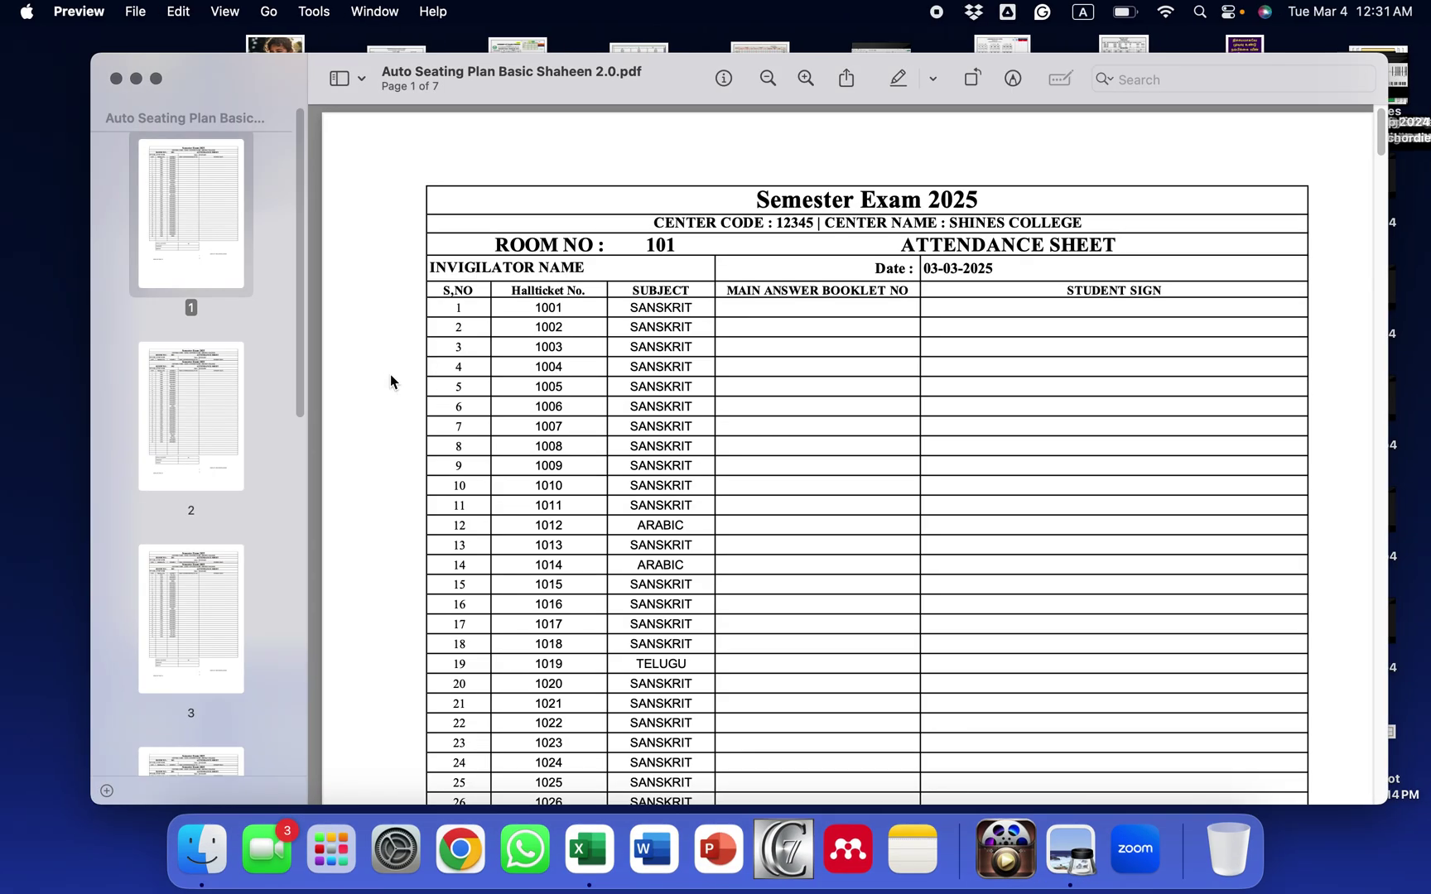
# Show the attendance PDF full screen in single-page layout.
pyautogui.click(157, 78)
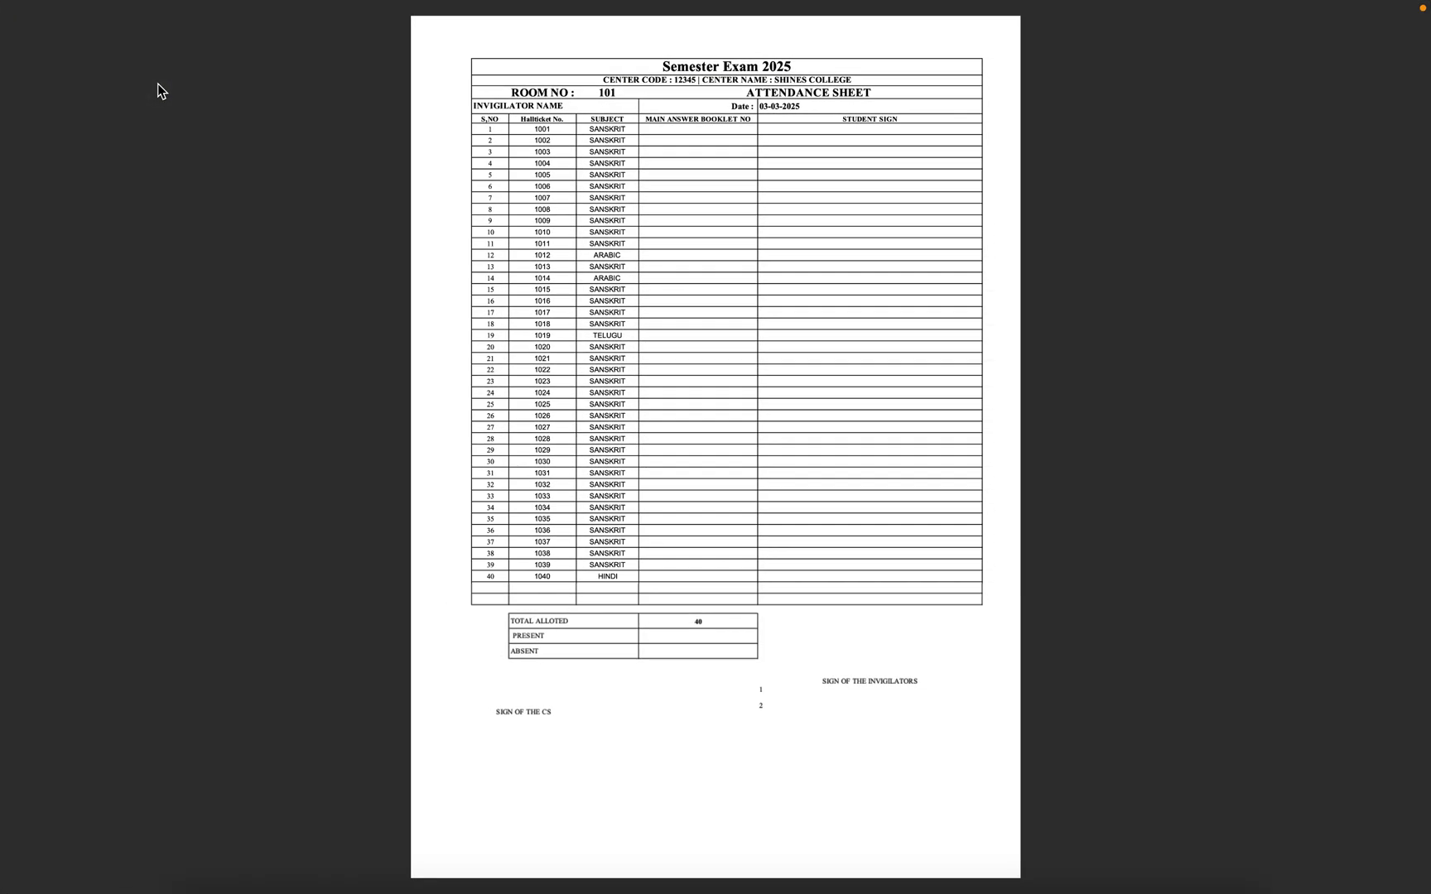
pyautogui.click(132, 51)
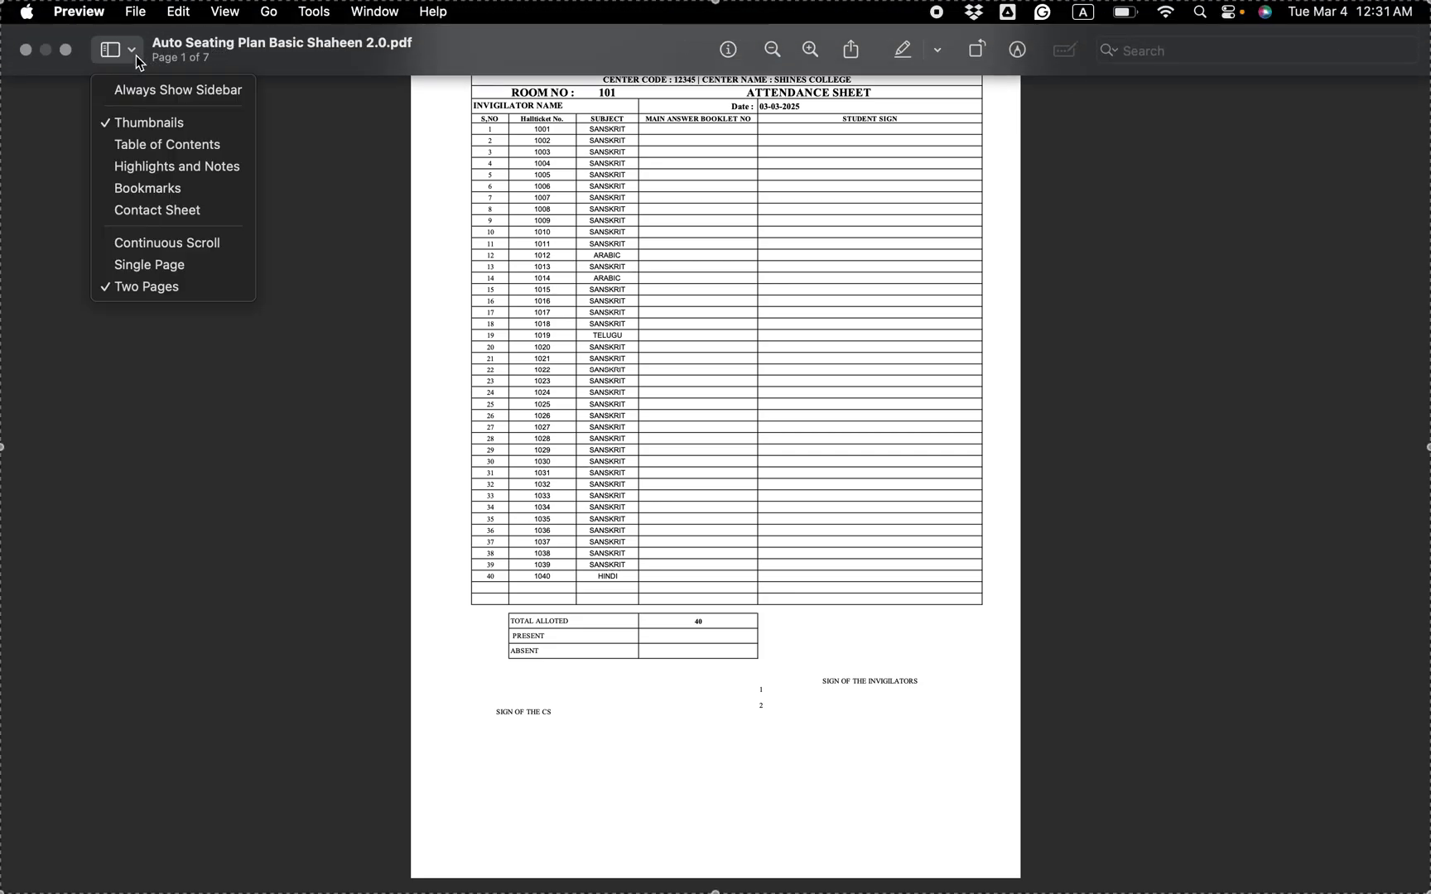
pyautogui.click(176, 265)
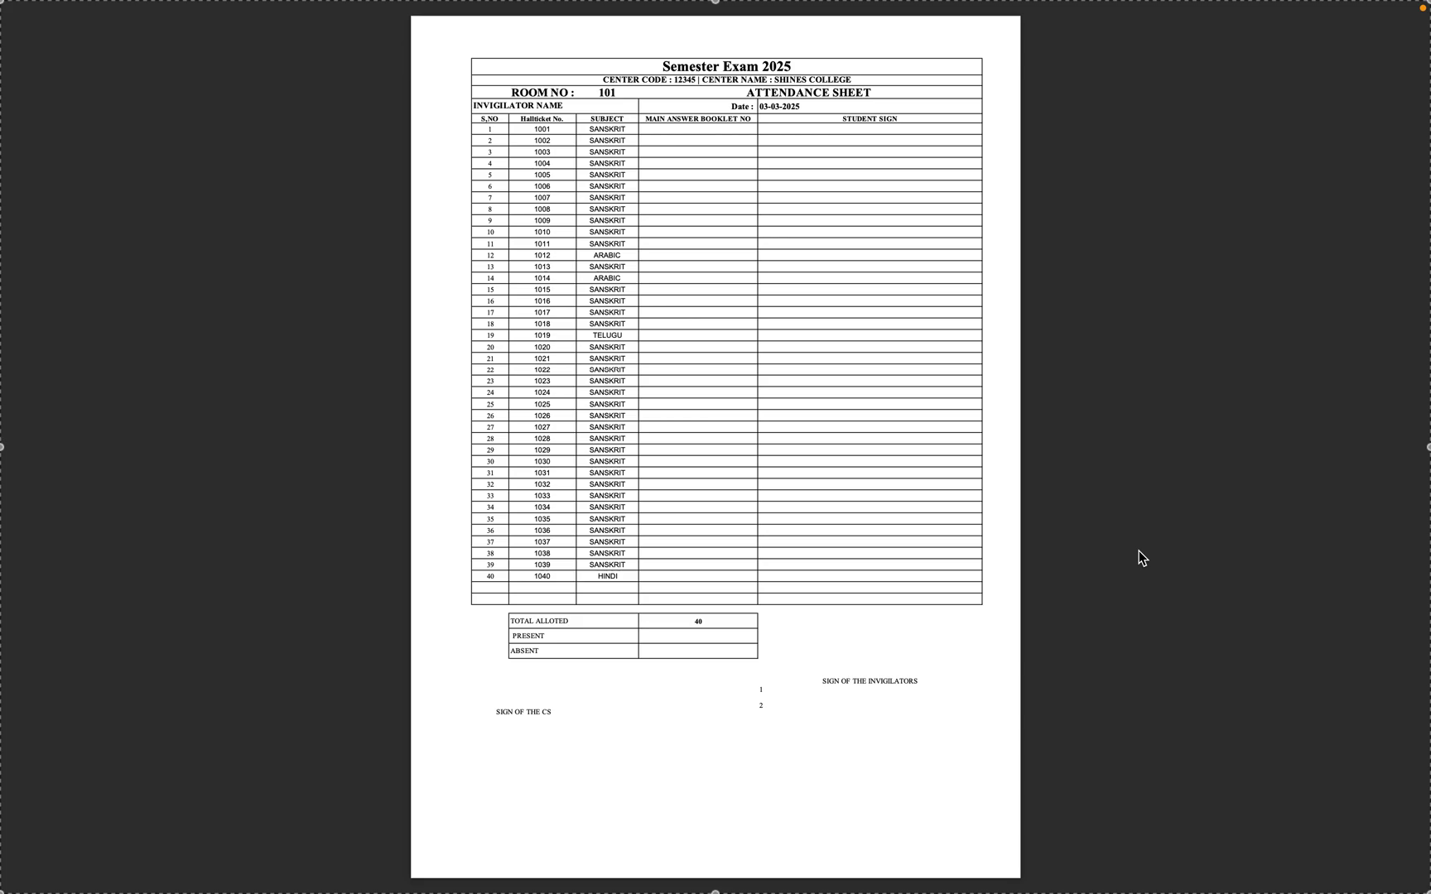
# Page through the attendance PDF from room 101 to room 304 to check each room's sheet.
pyautogui.press('Down')
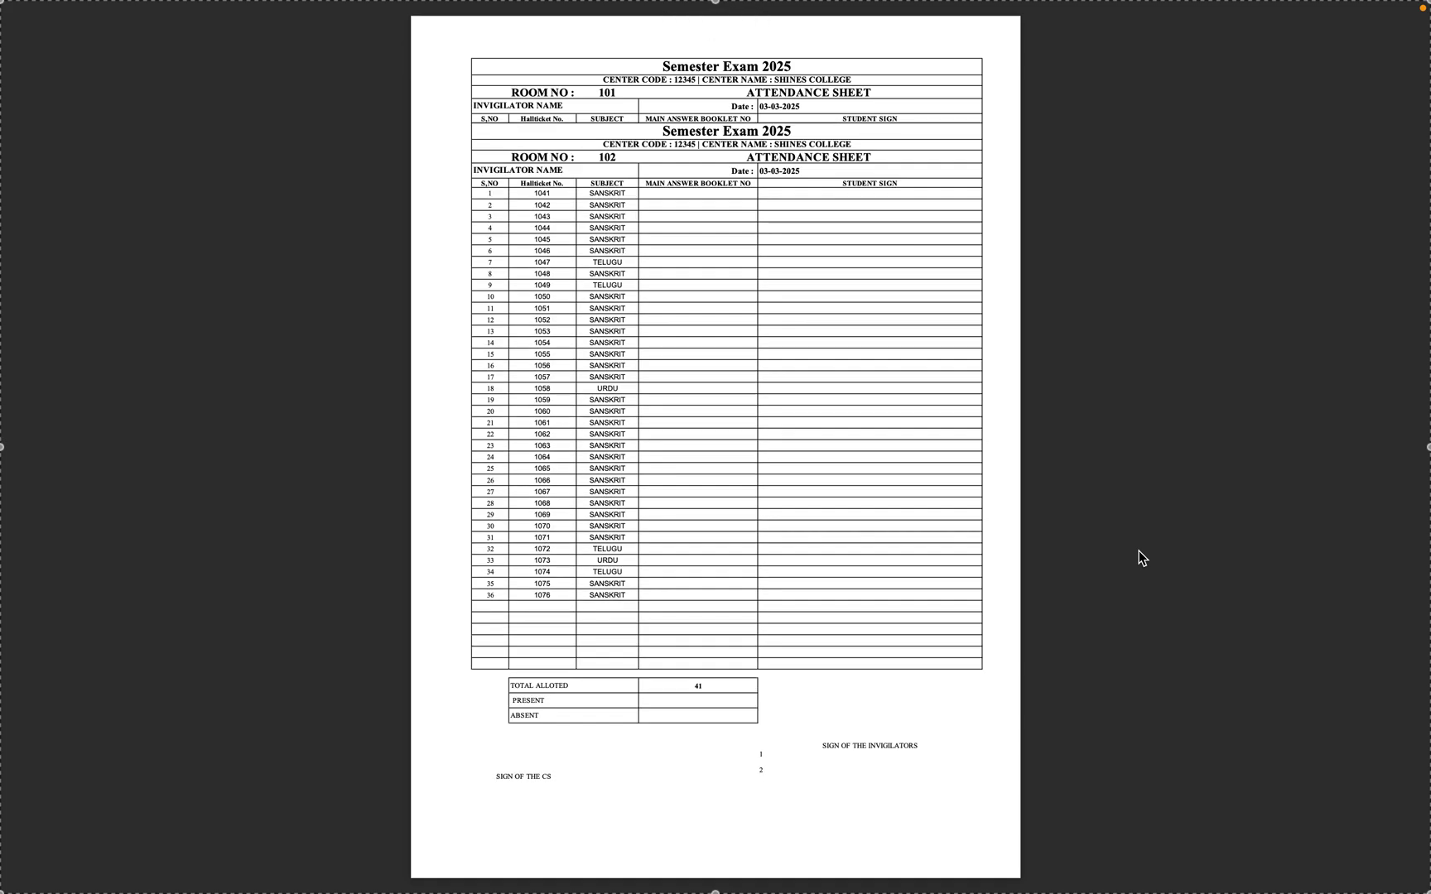
pyautogui.press('Down')
pyautogui.press('Down')
pyautogui.press('Down')
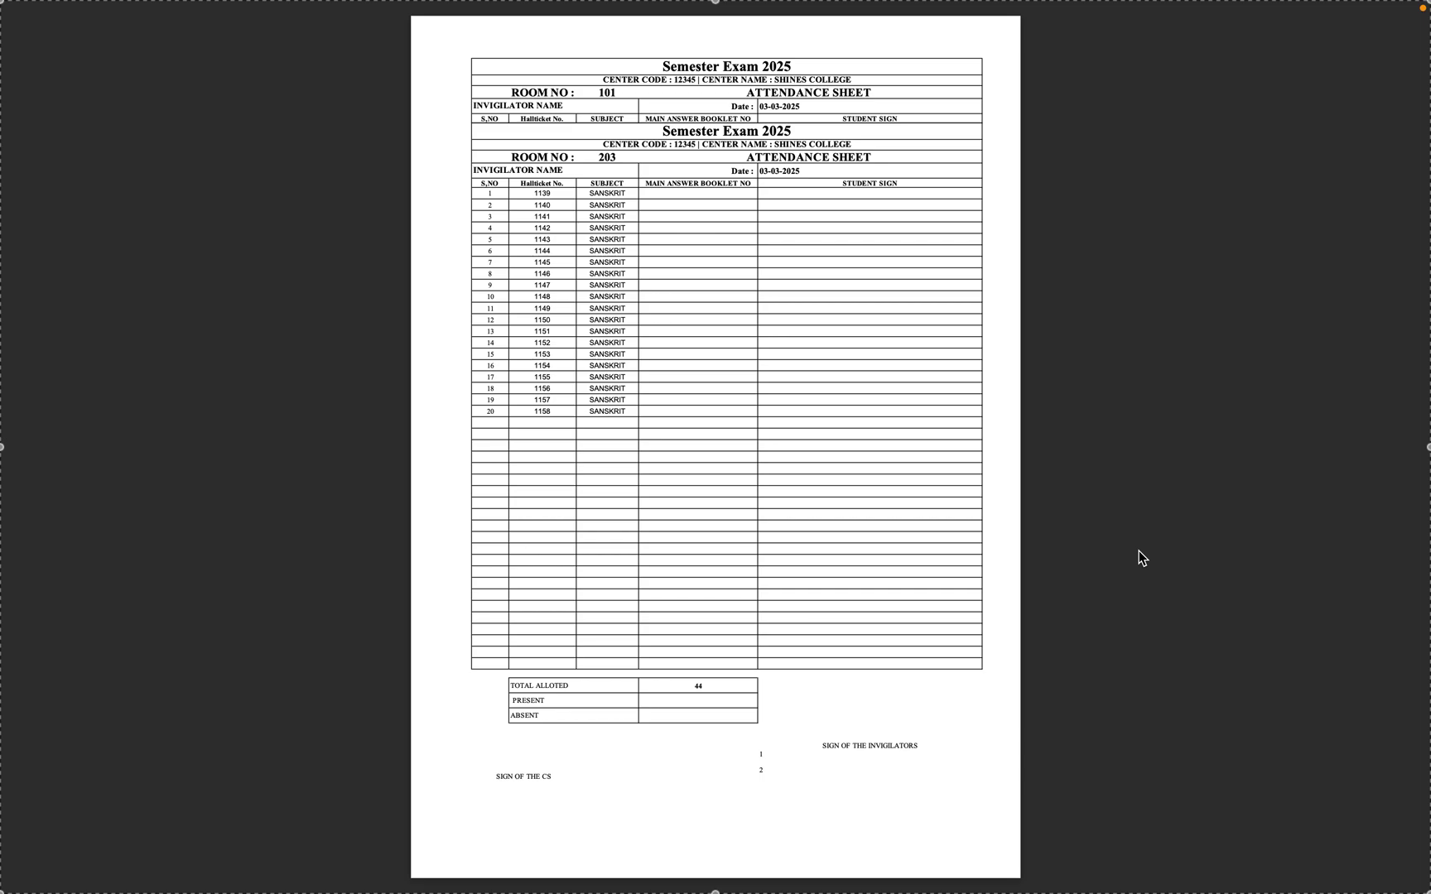
pyautogui.press('Down')
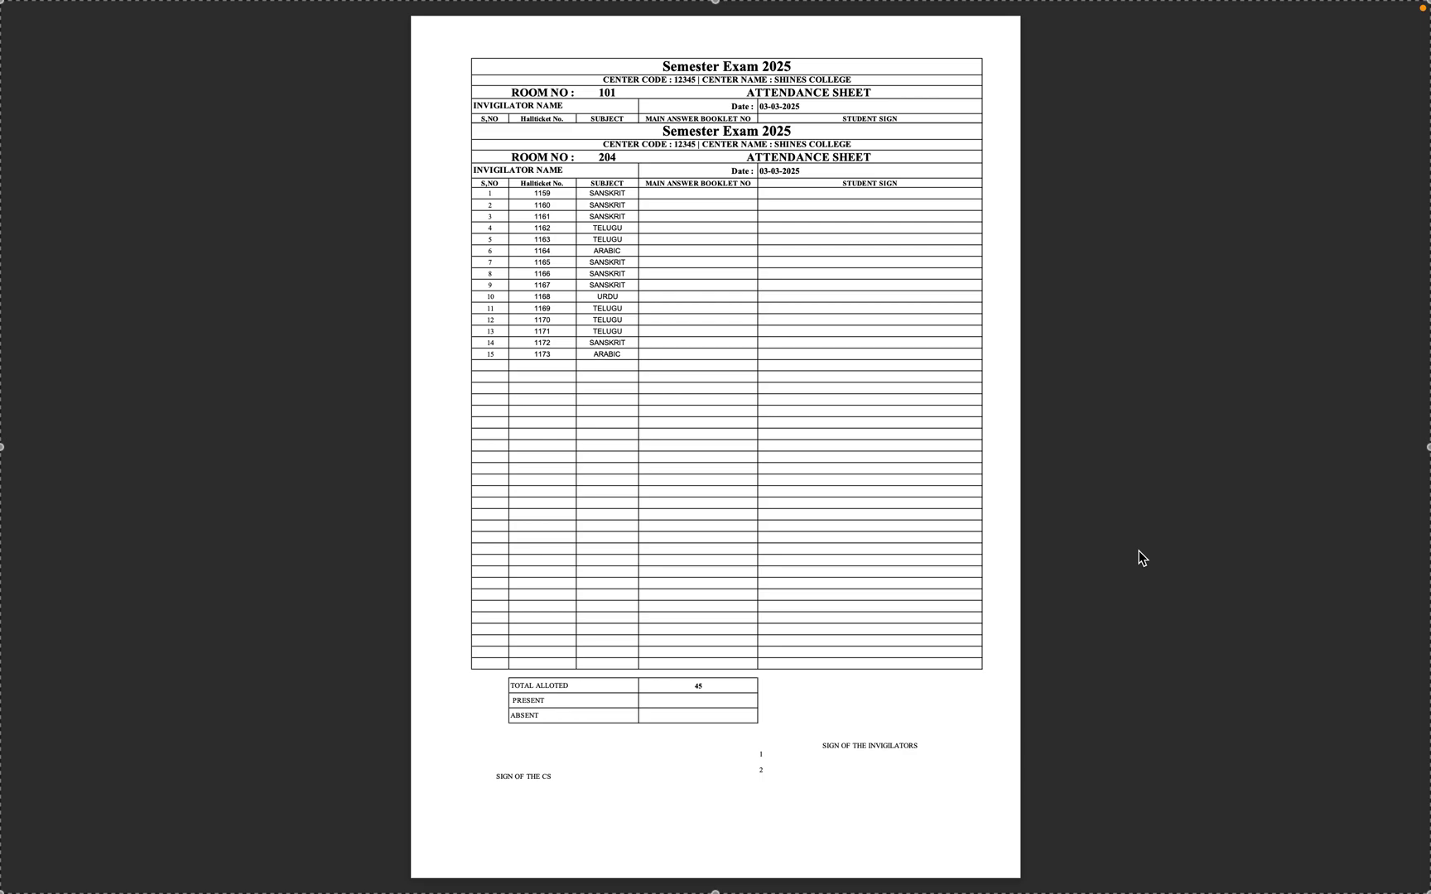
pyautogui.press('Down')
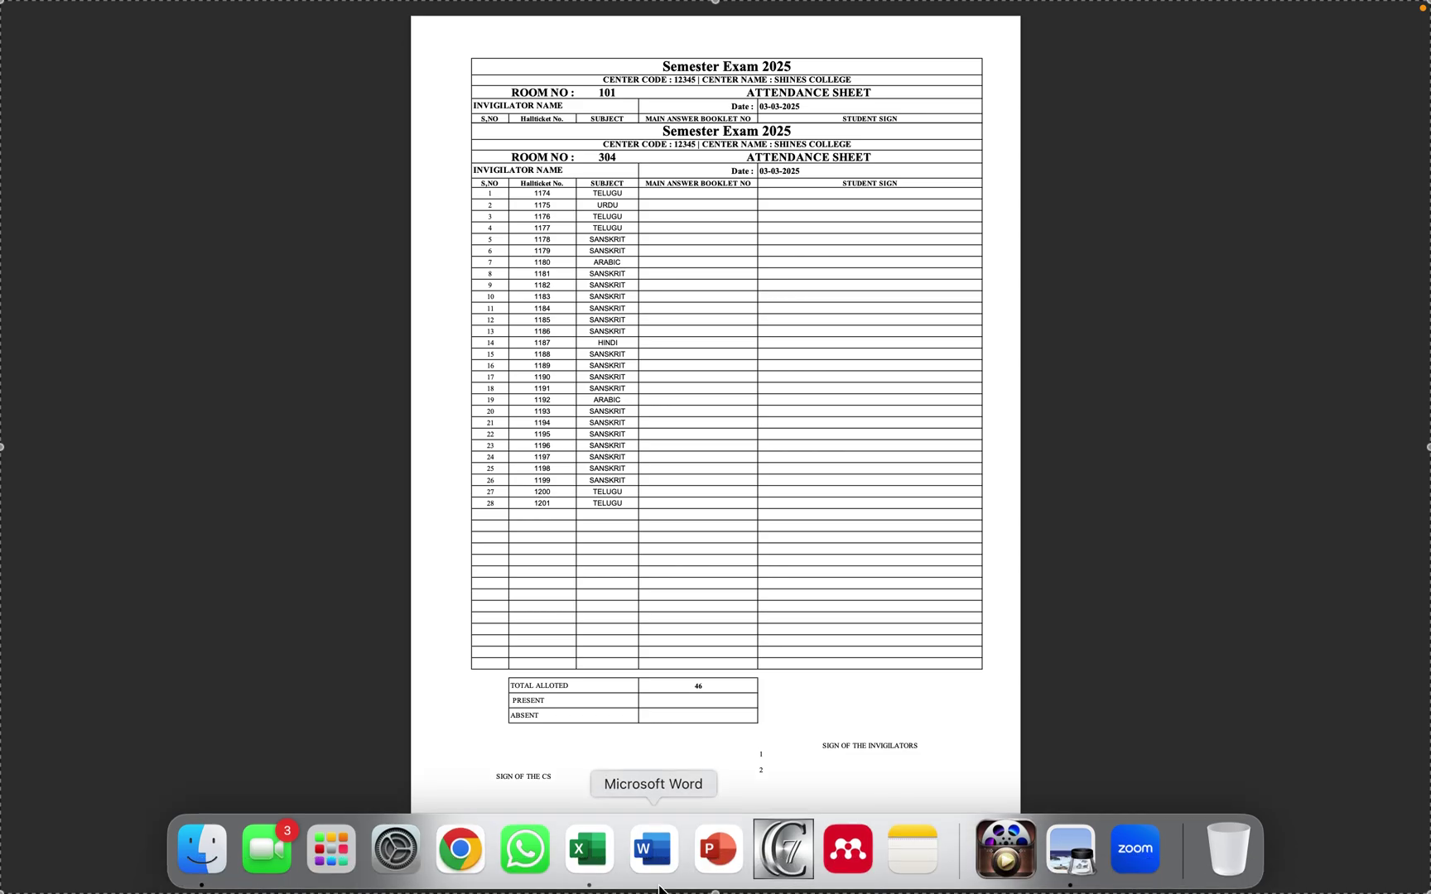
# Switch back to Excel and review the Attendance sheet's page breaks for rooms 101 and 102.
pyautogui.click(593, 850)
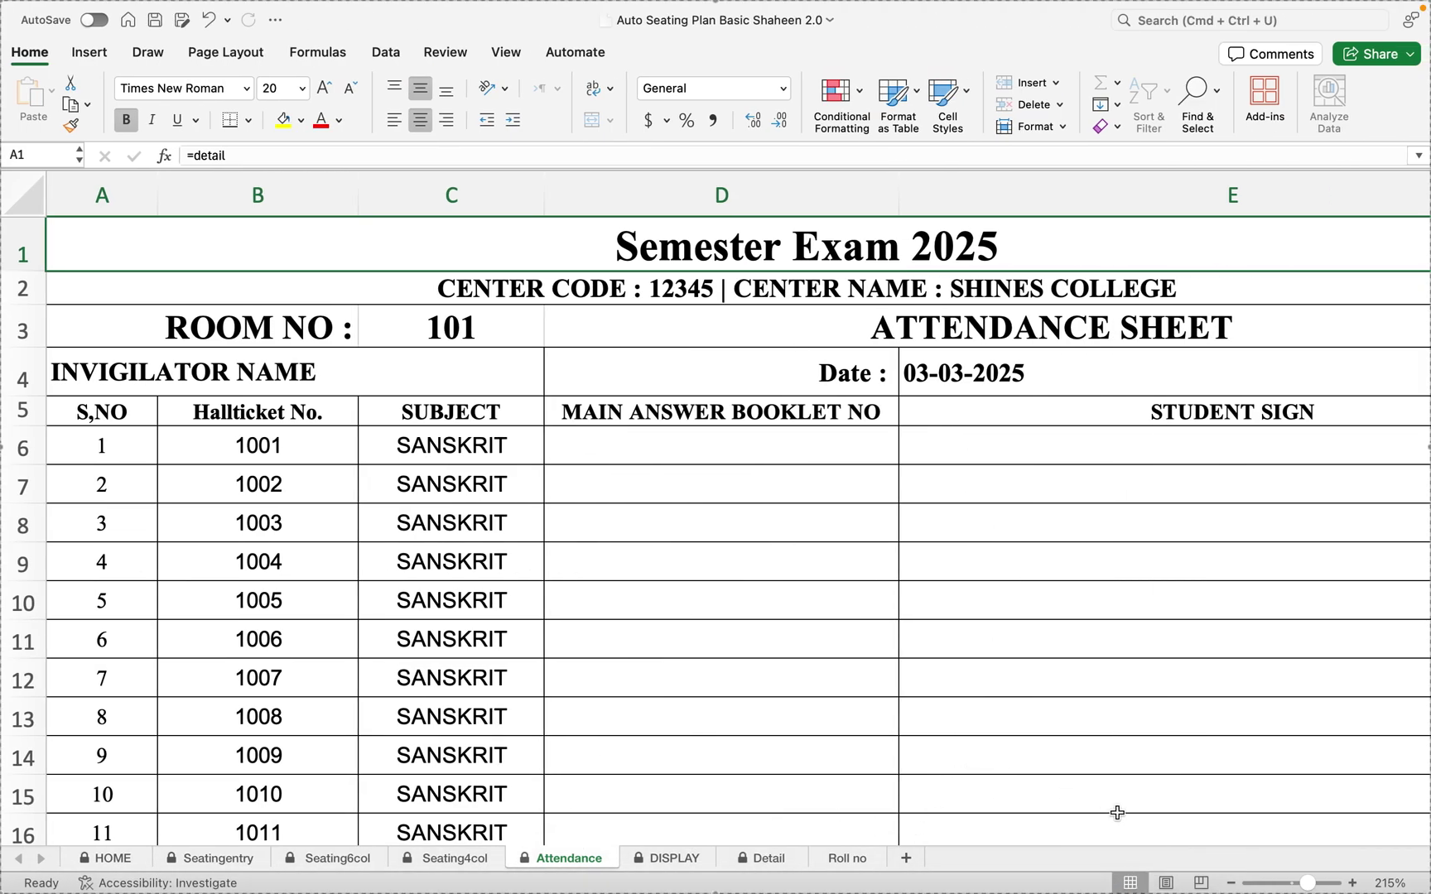
pyautogui.click(1202, 883)
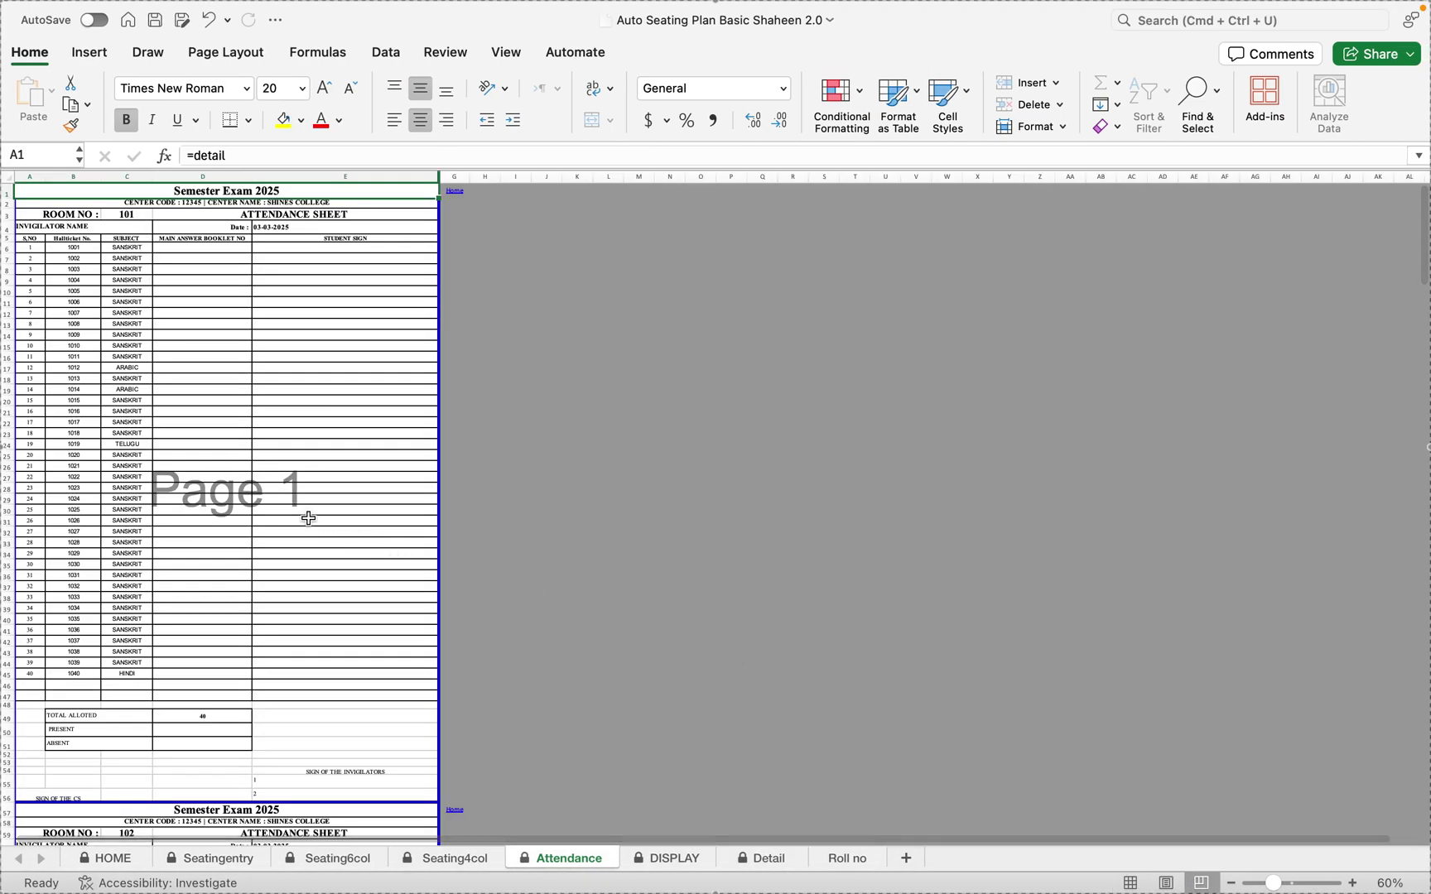
pyautogui.scroll(-3, 298, 507)
pyautogui.scroll(3, 298, 506)
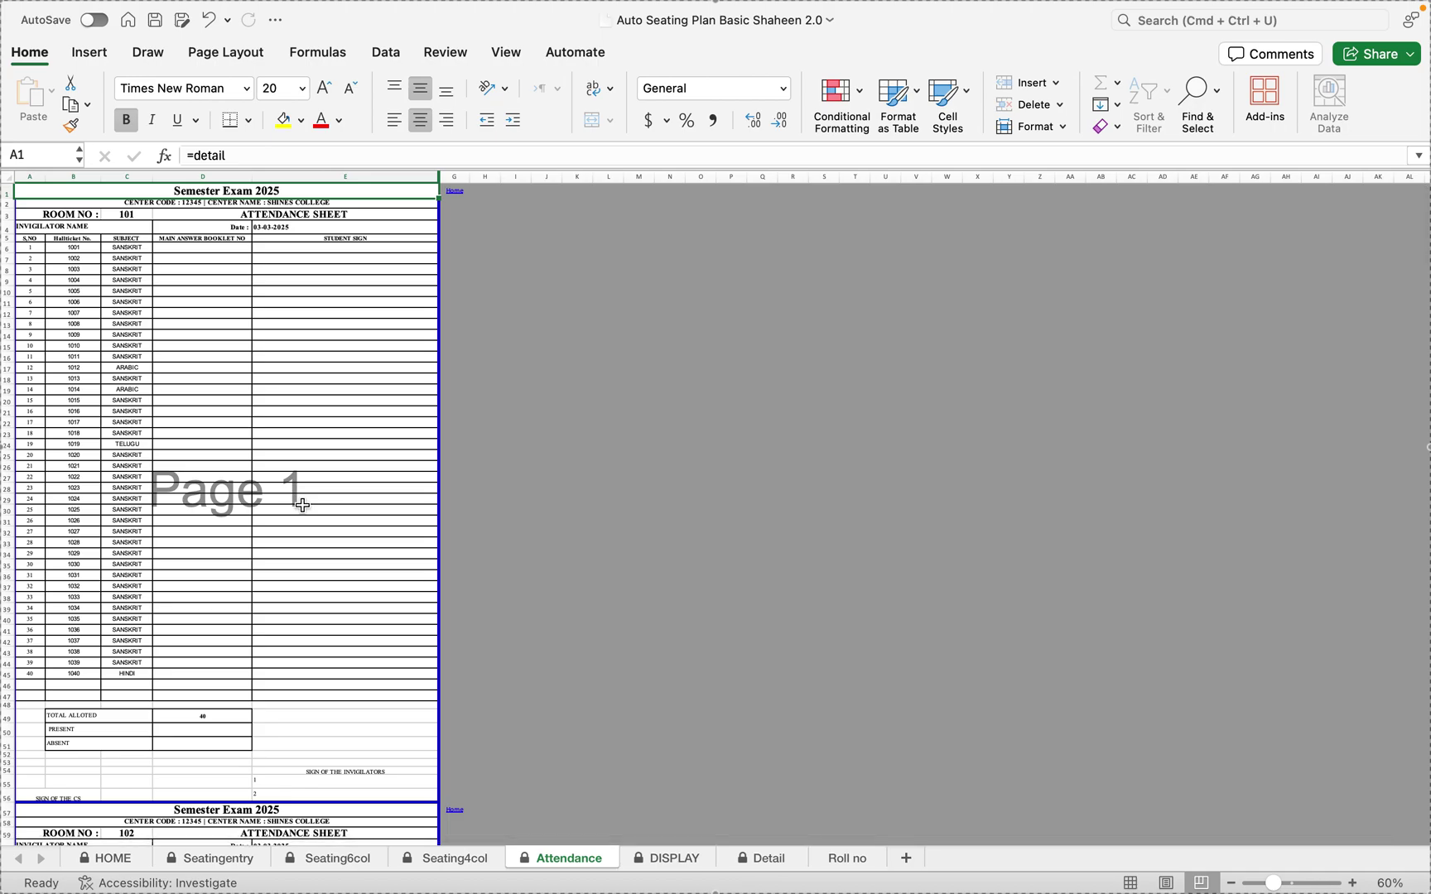
pyautogui.scroll(-3, 303, 505)
pyautogui.scroll(-4, 303, 505)
pyautogui.scroll(7, 303, 505)
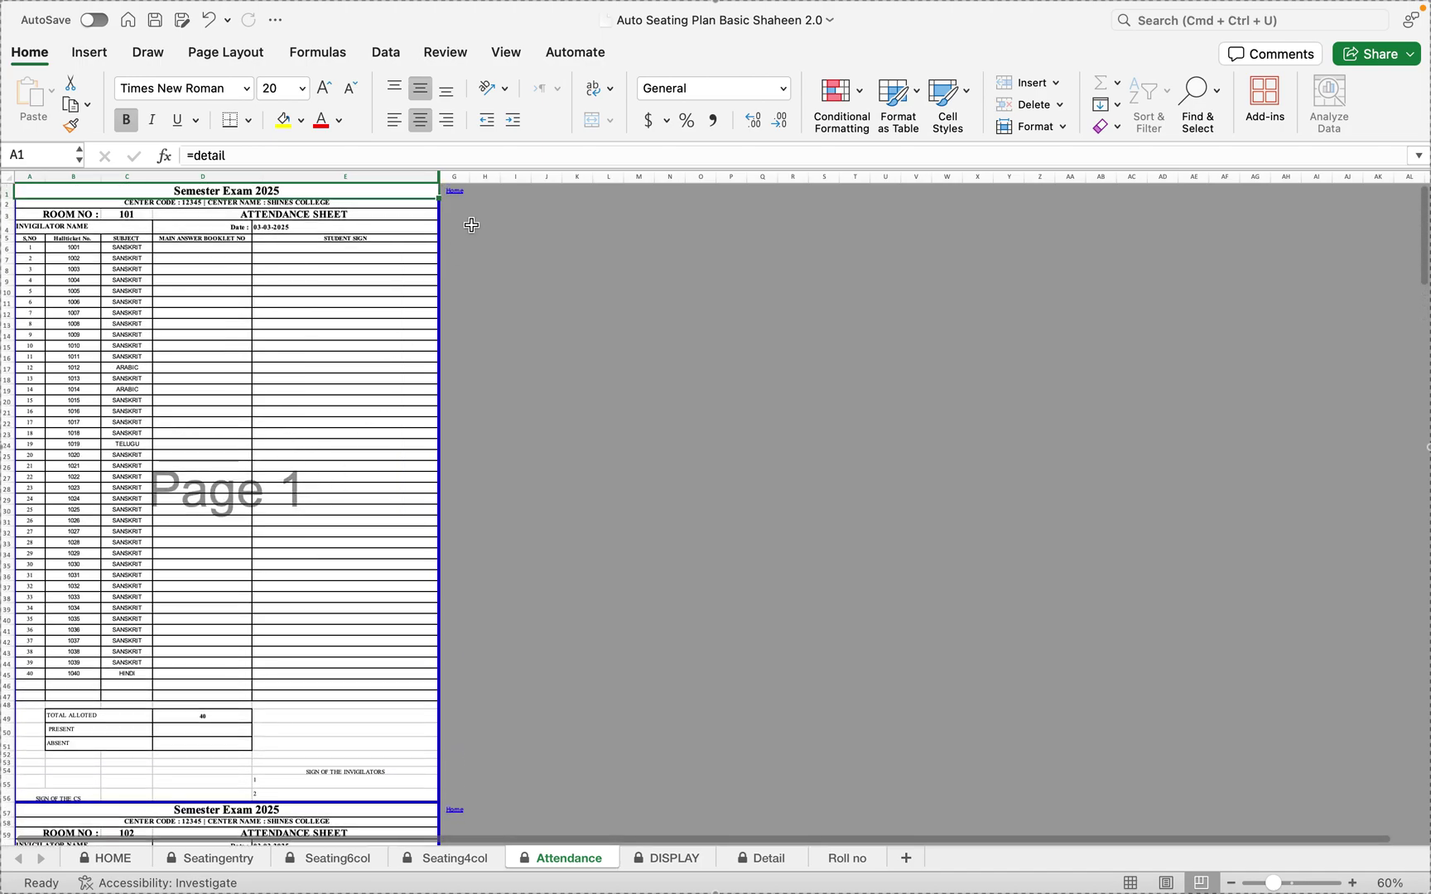
# Open the DISPLAY sheet by way of the home page and check its print preview, then close it without printing.
pyautogui.click(454, 192)
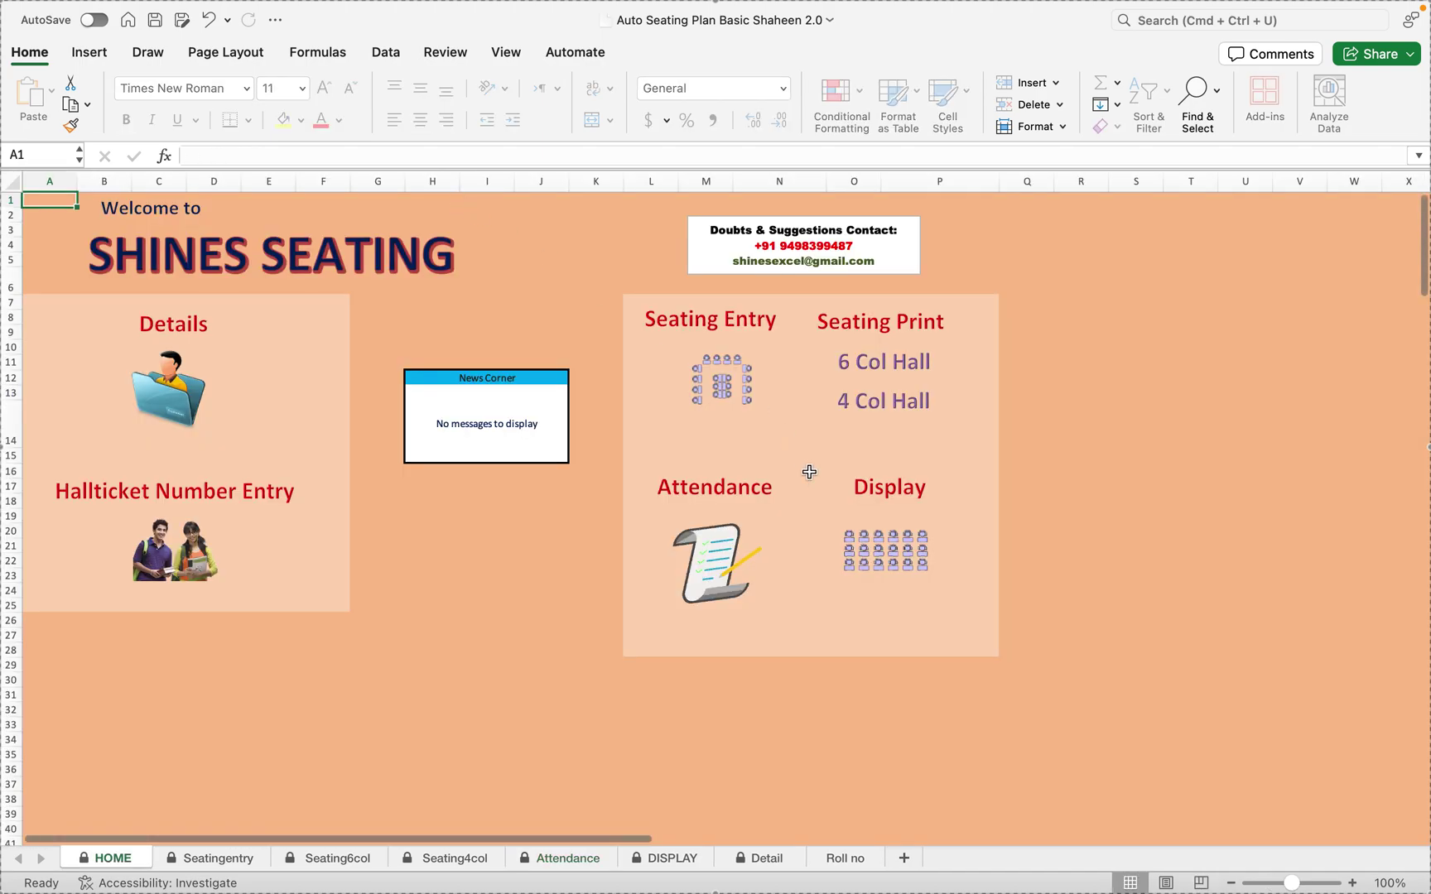
pyautogui.click(894, 563)
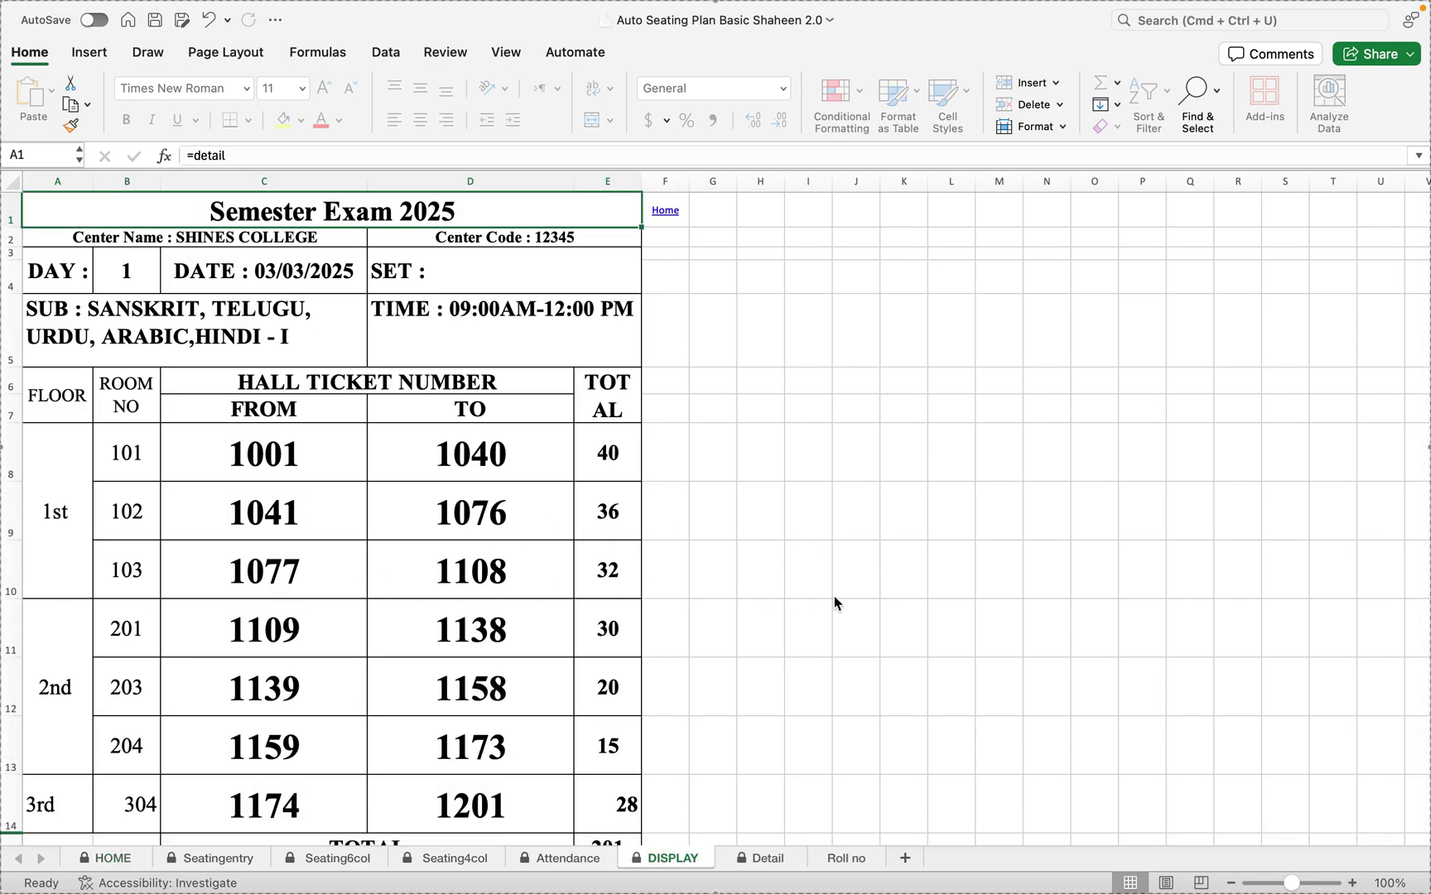
pyautogui.press('super+p')
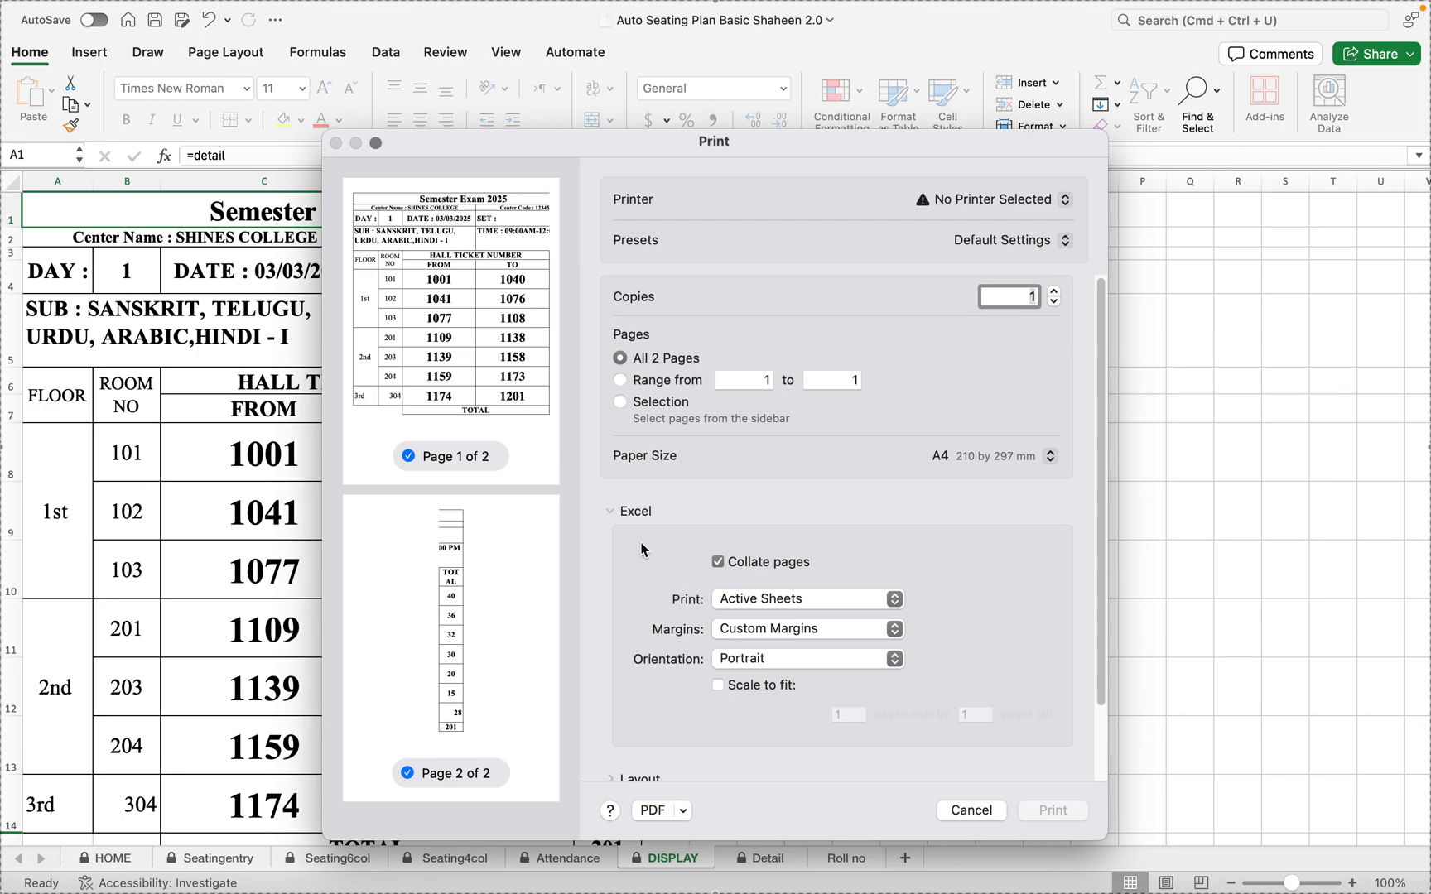
pyautogui.click(977, 810)
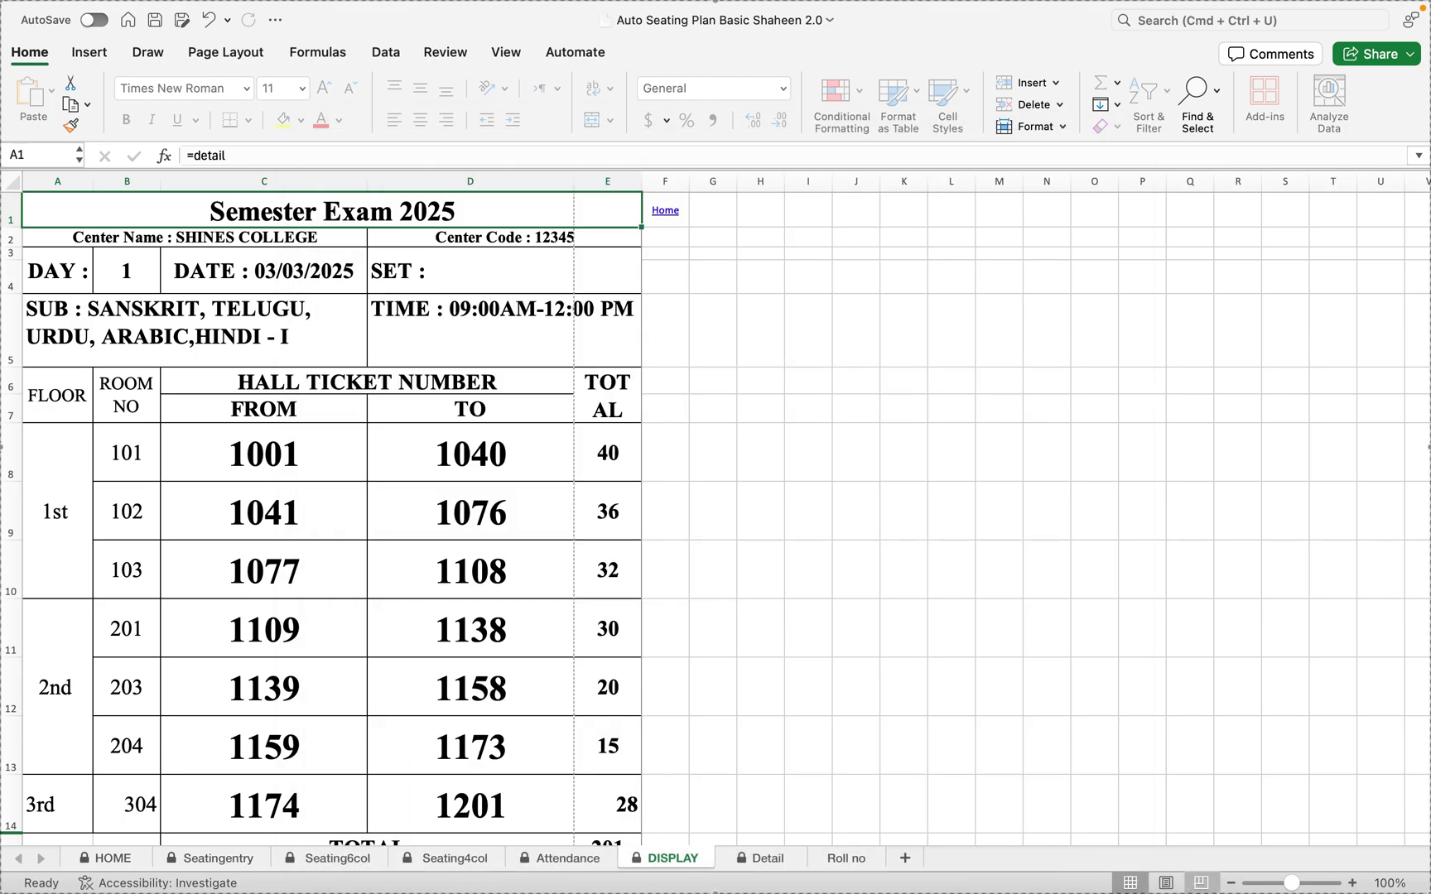
# Move the DISPLAY sheet's vertical page break past column E to fit one page, and prepare its print output as a PDF.
pyautogui.click(1201, 883)
pyautogui.moveTo(346, 409); pyautogui.dragTo(389, 411)
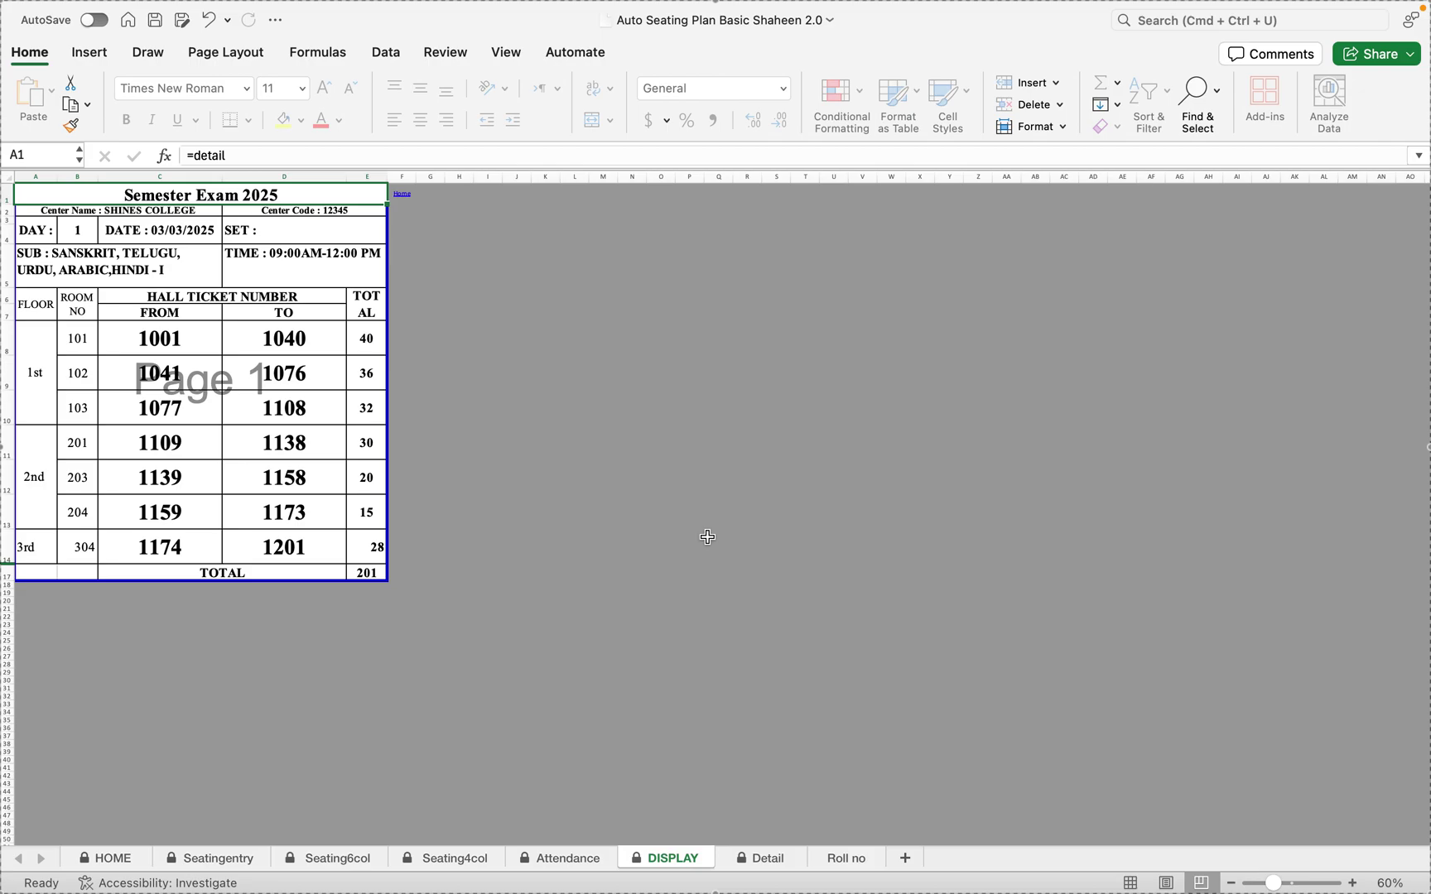
pyautogui.press('super+p')
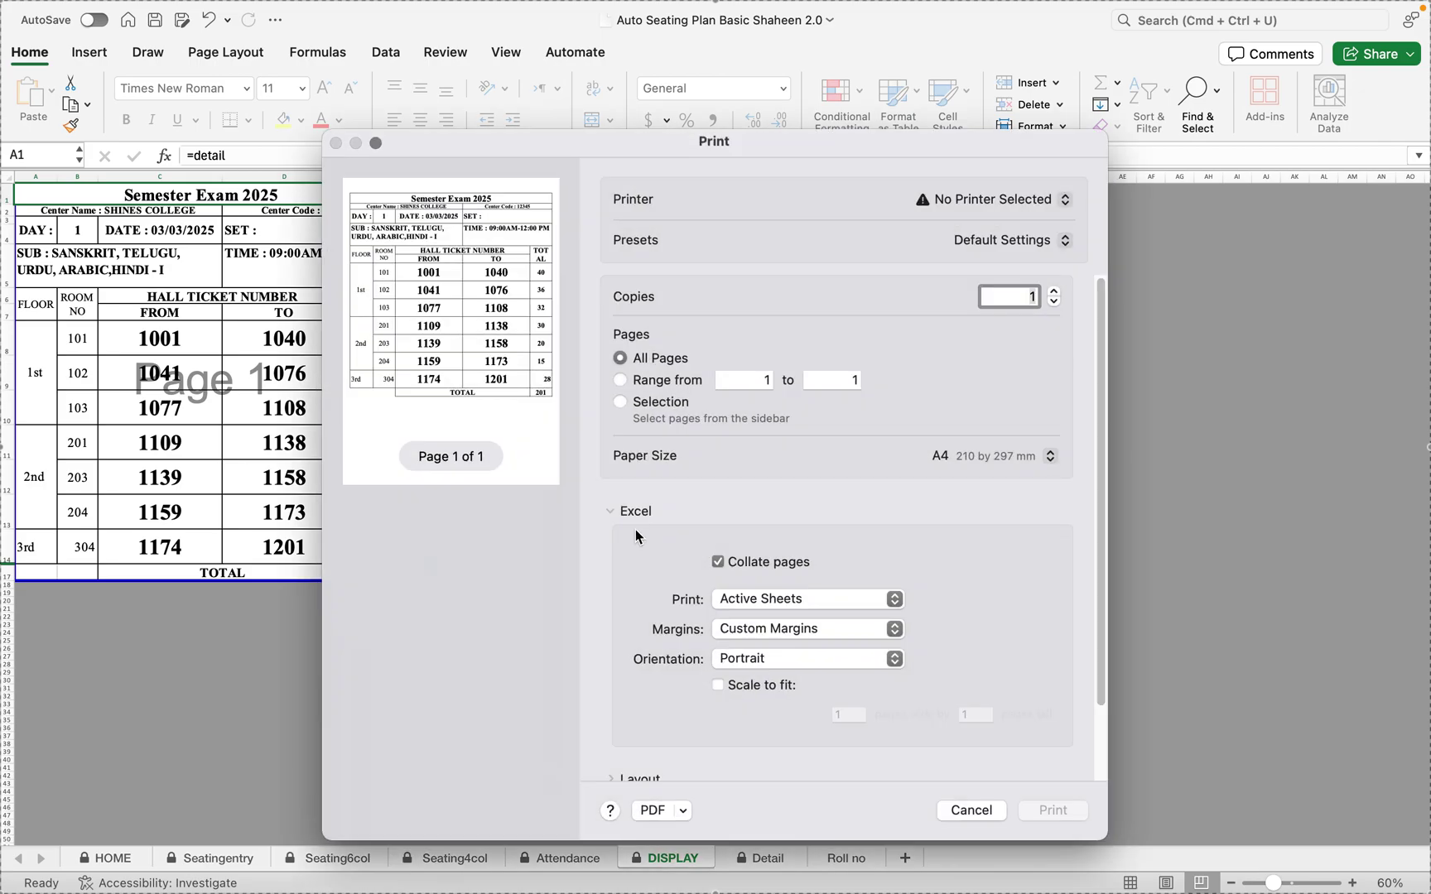
pyautogui.click(684, 811)
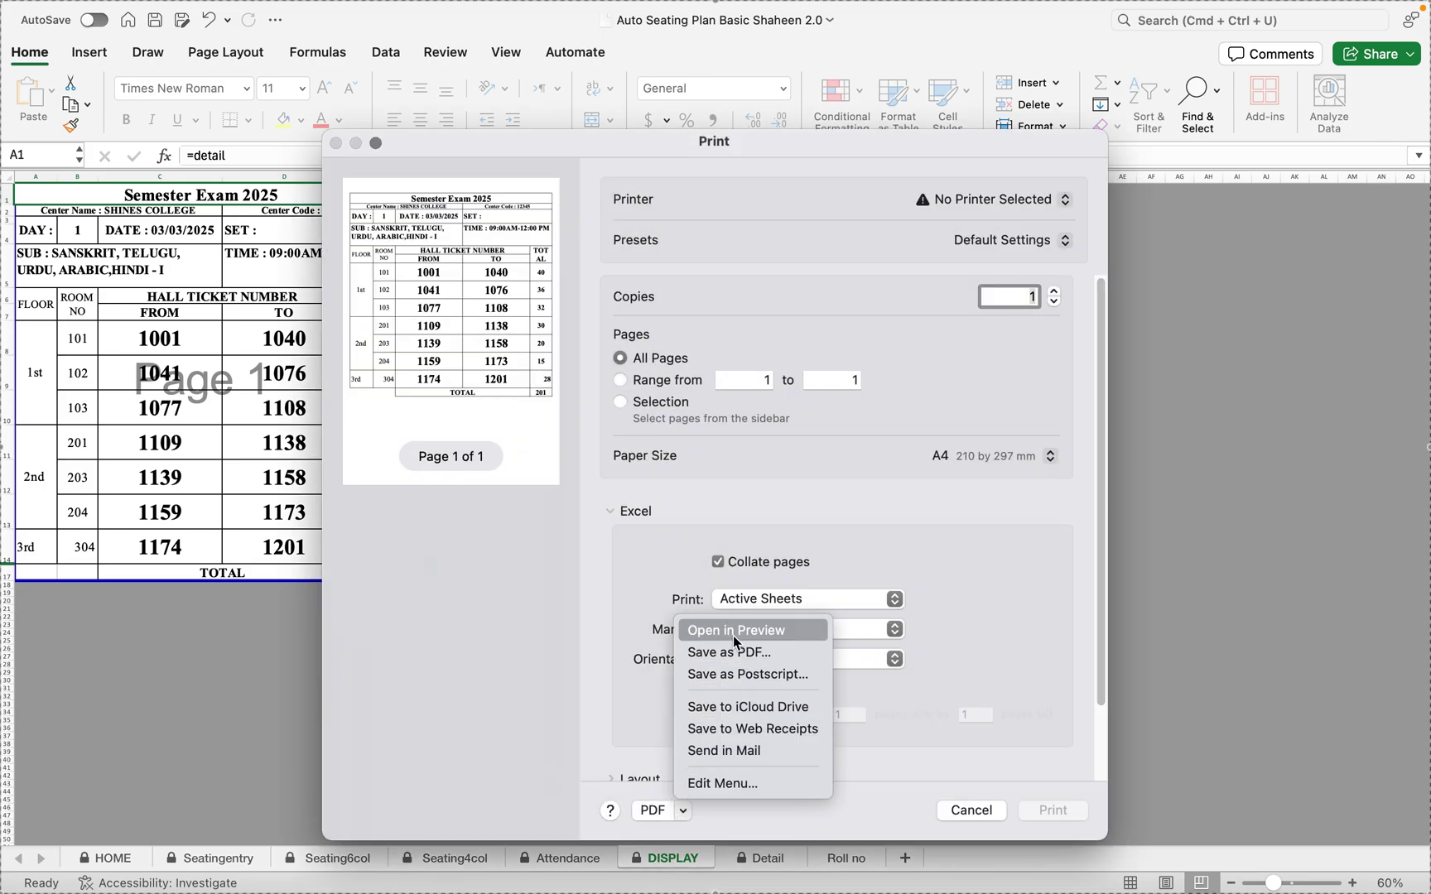